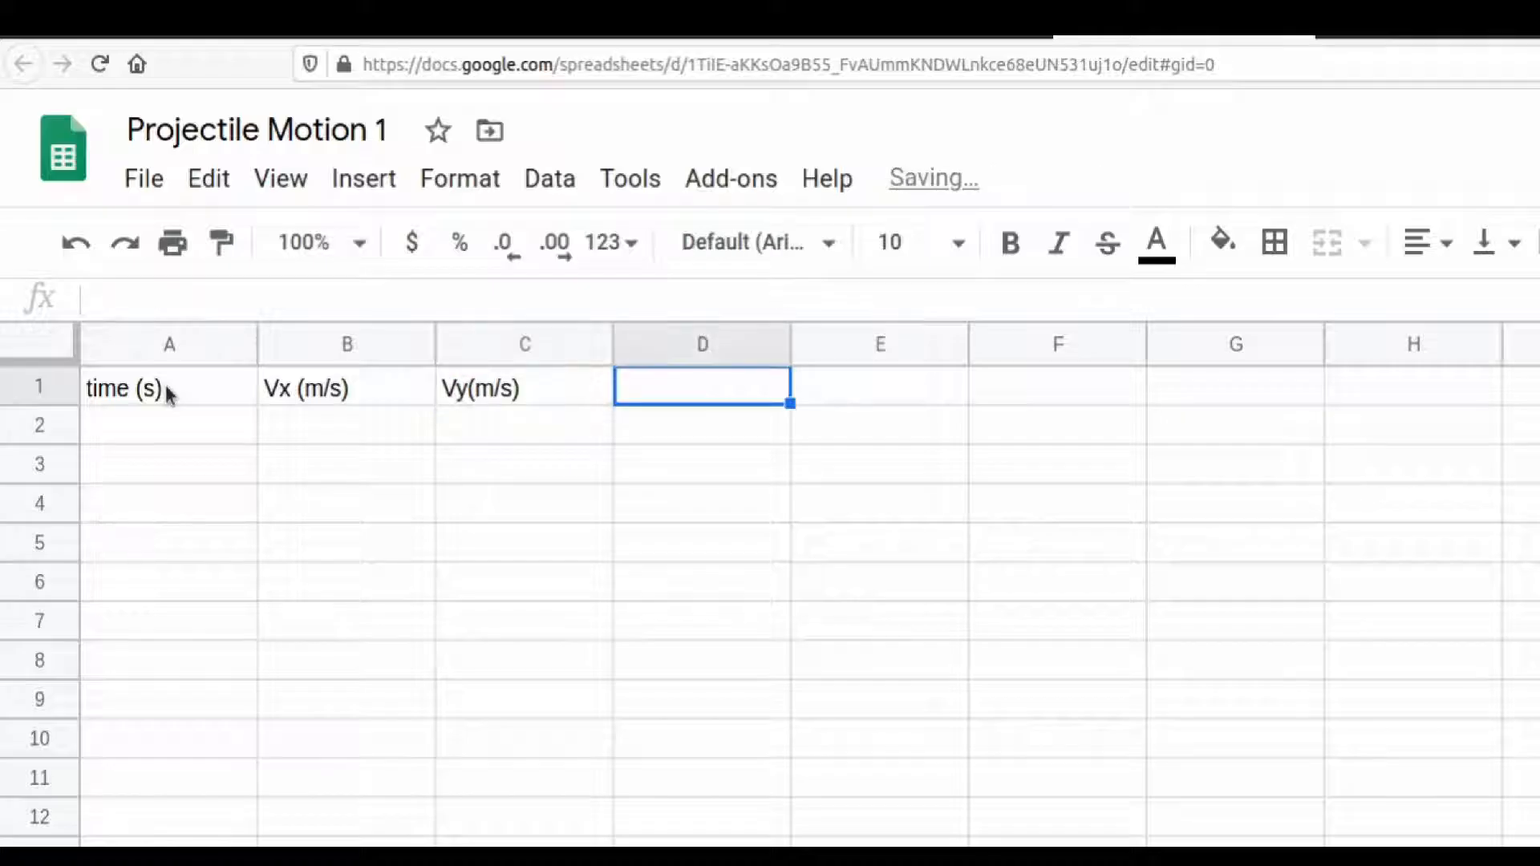
Step: Add the column headers "x (m)" in D1 and "y (m)" in E1
type("X")
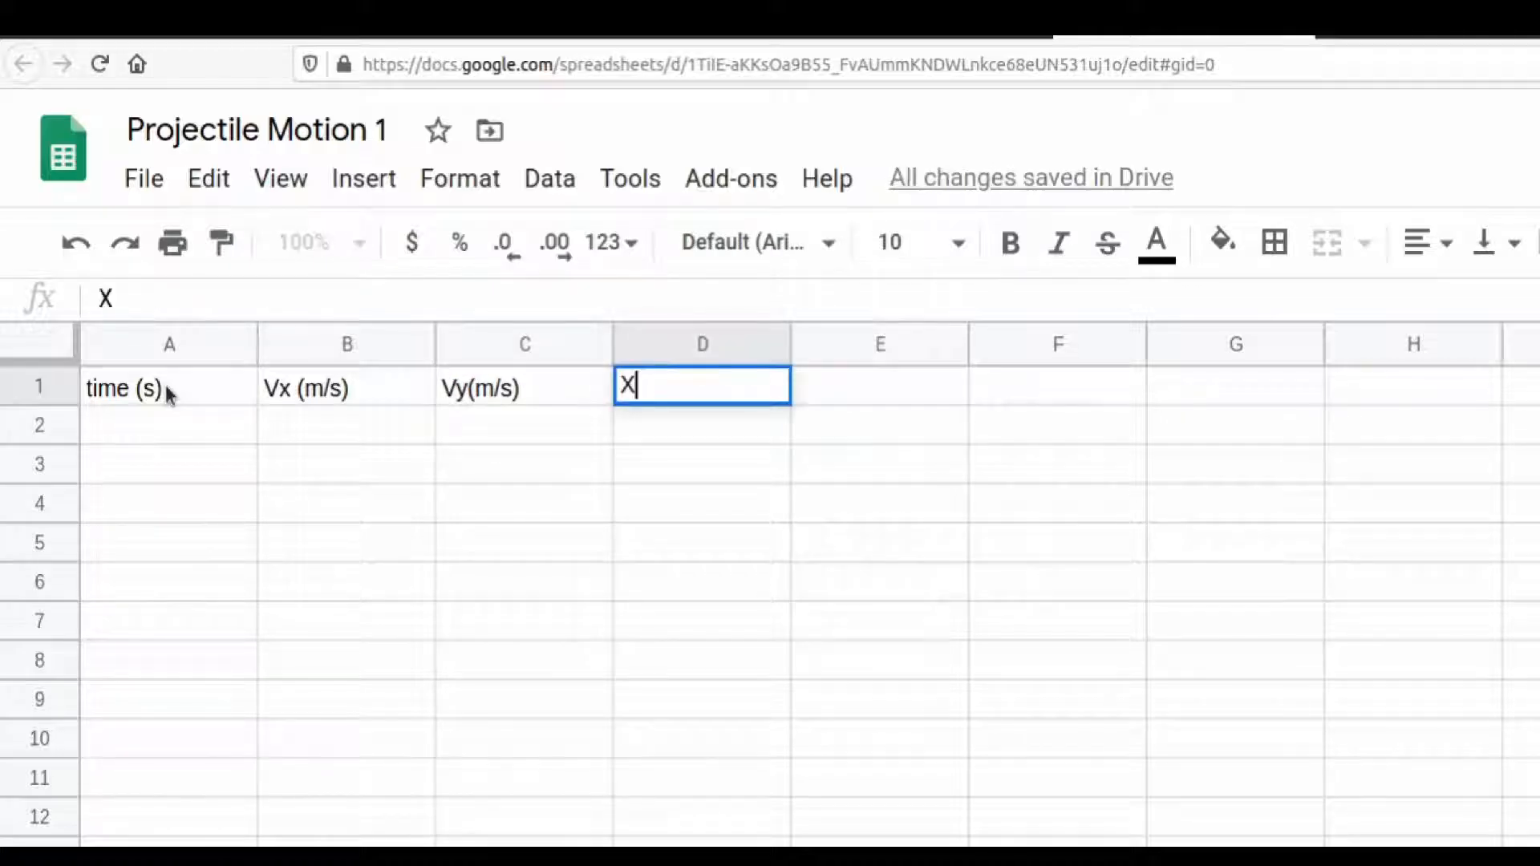
type(" (m)")
key("Tab")
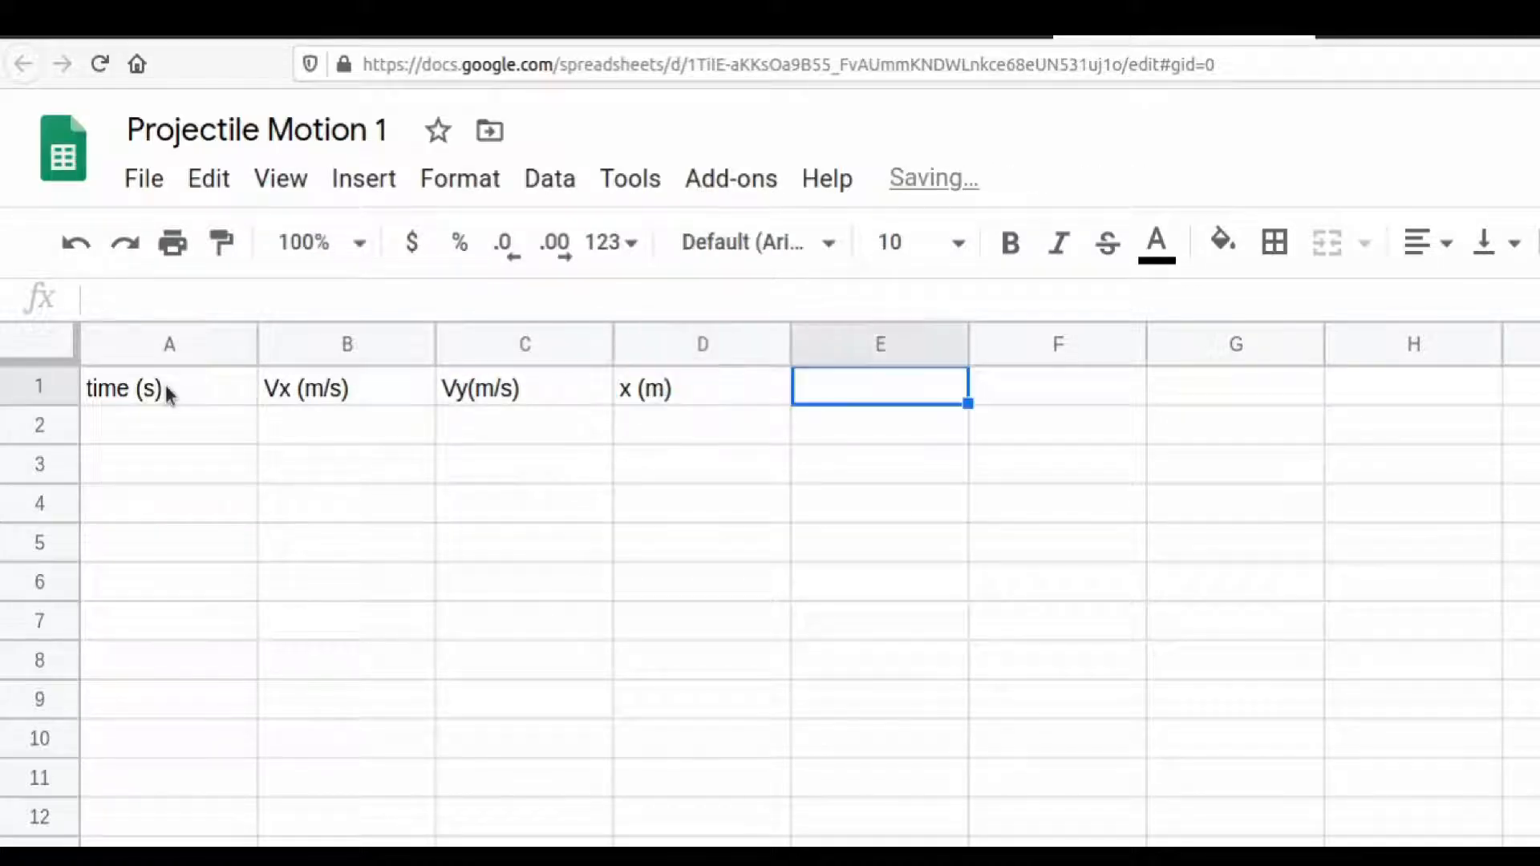
type("y(m)")
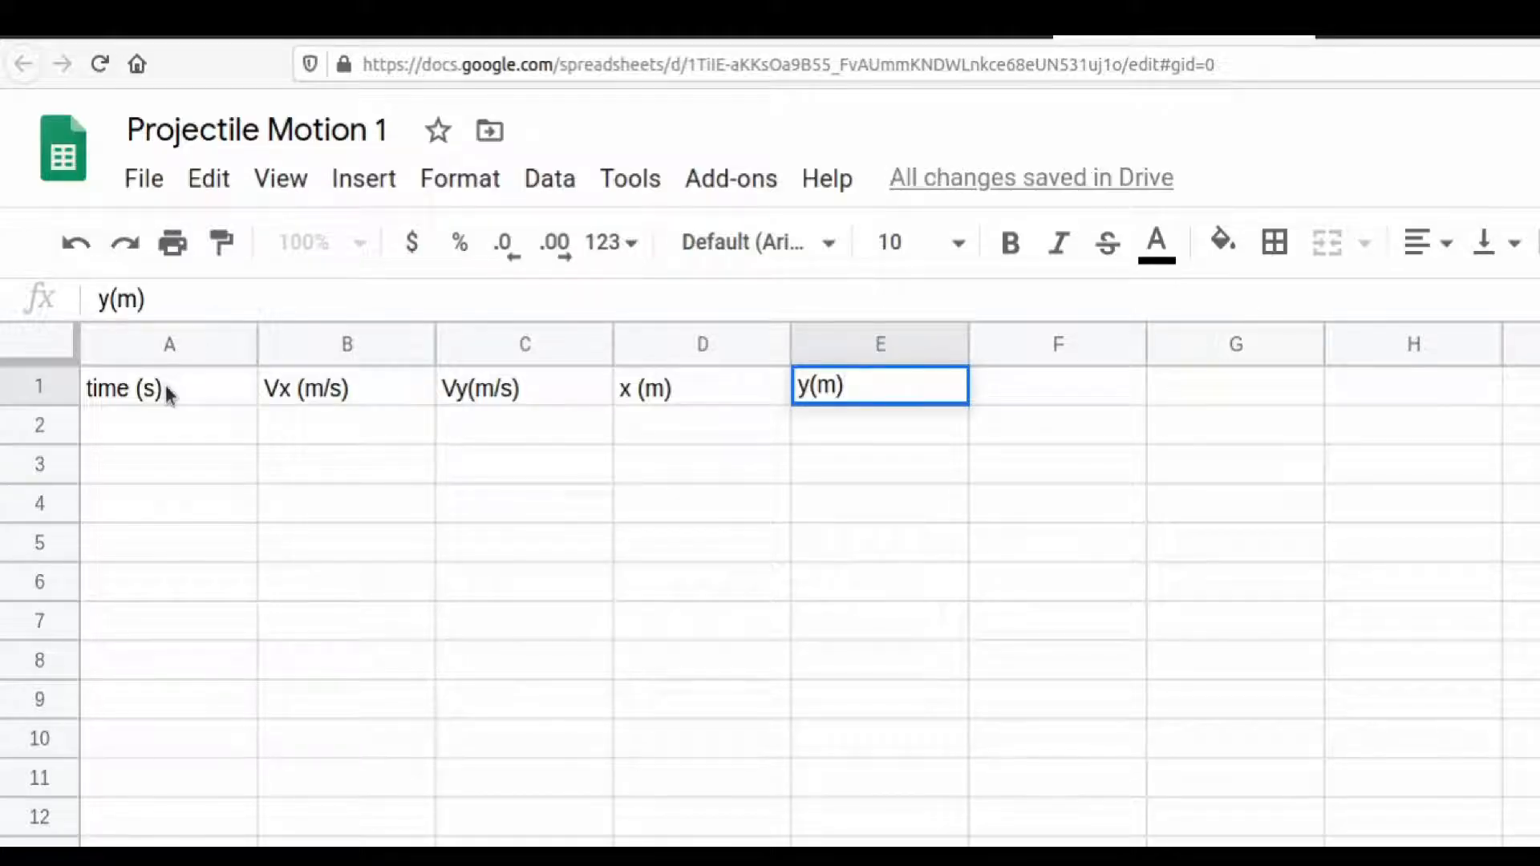
Step: Label cell G1 "dt" and enter the time step 1 beneath it in G2
left_click(1205, 389)
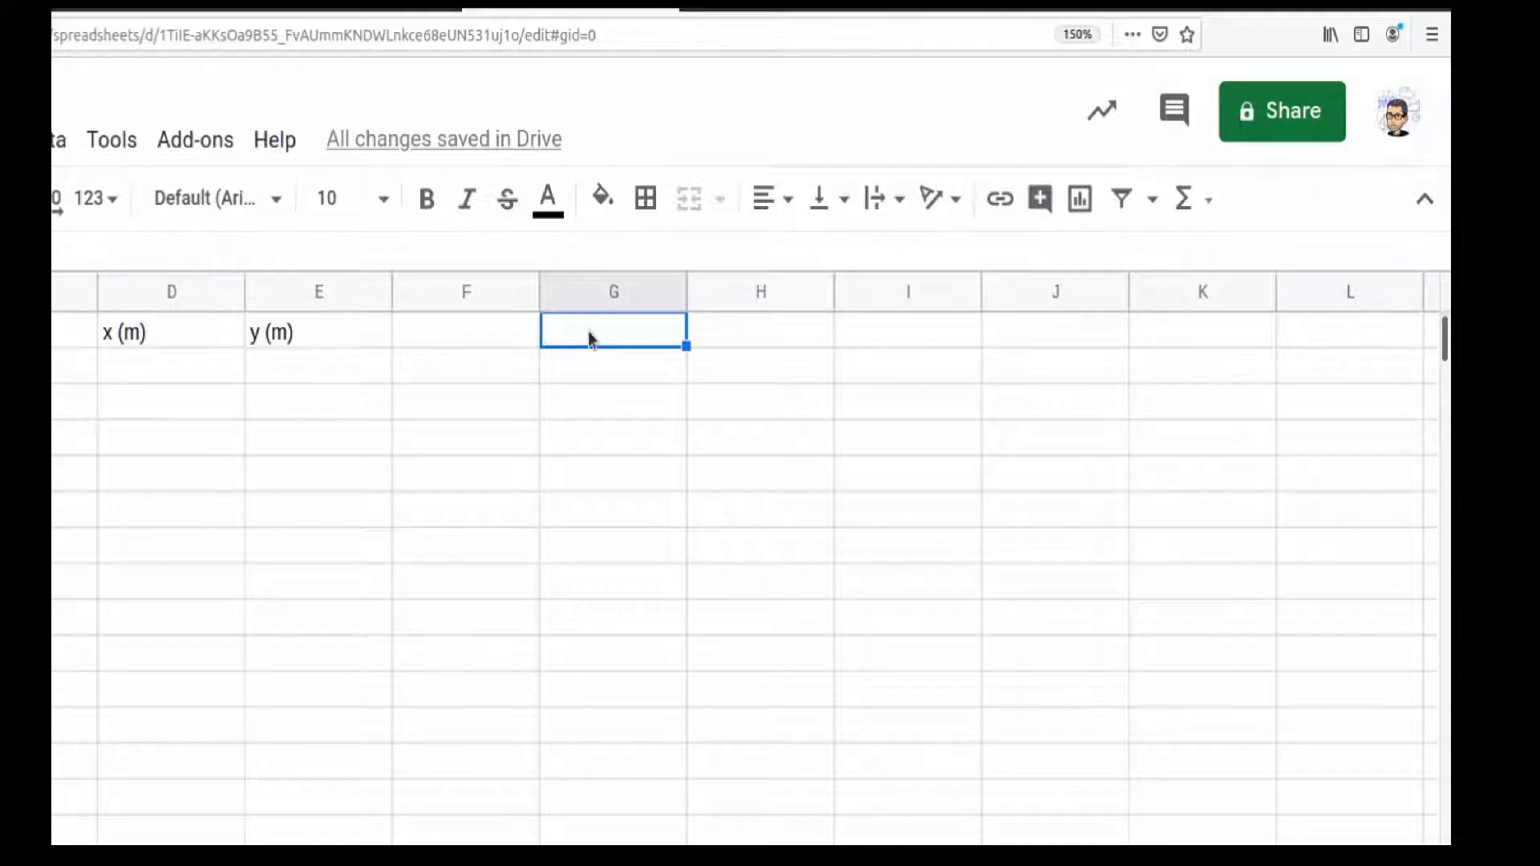
type("dt")
key("Tab")
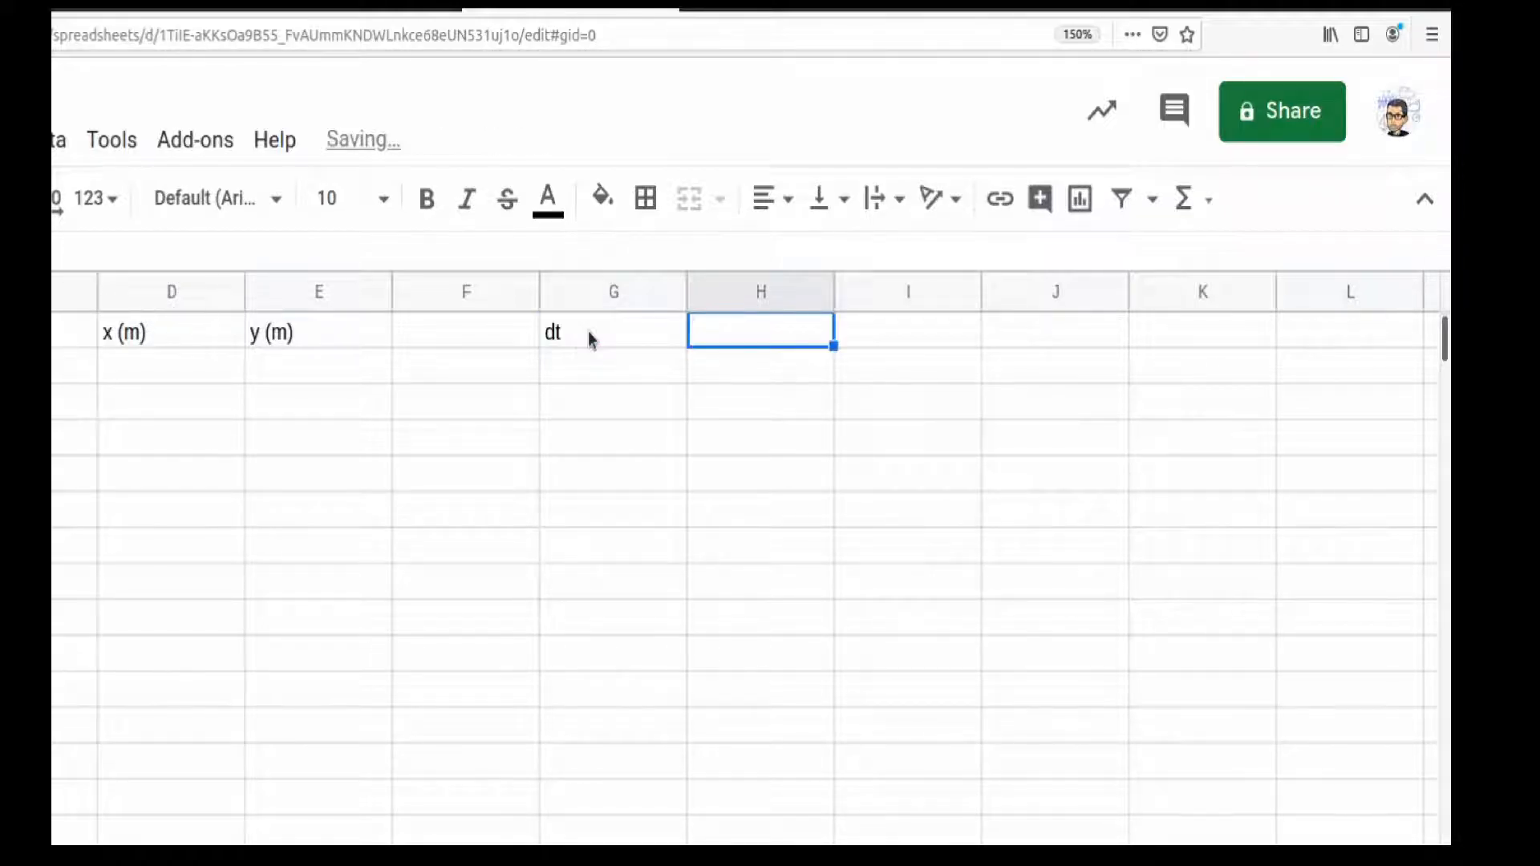
double_click(596, 374)
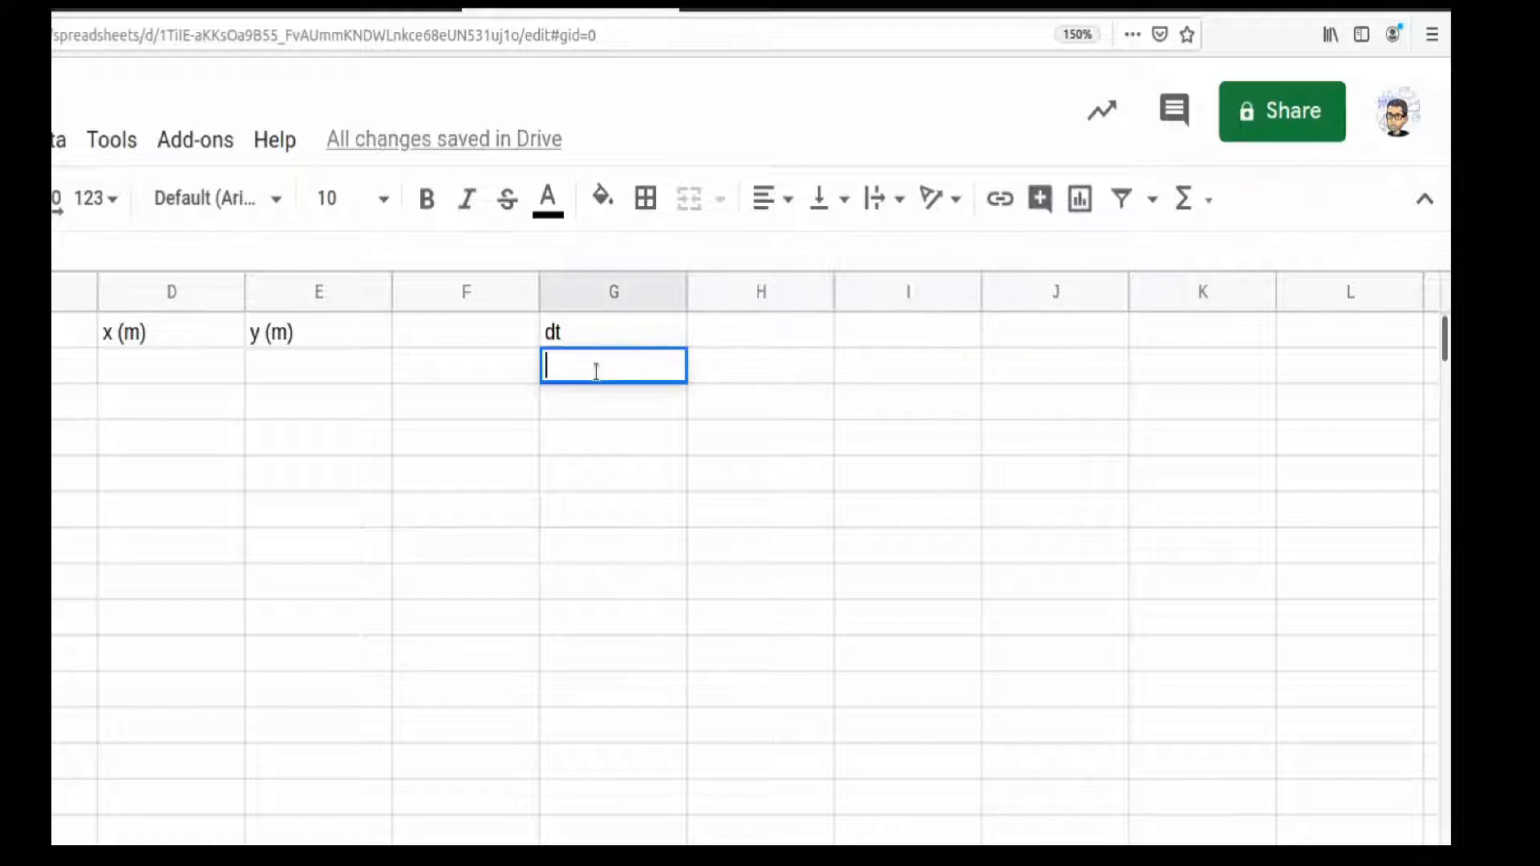
type("1")
key("Return")
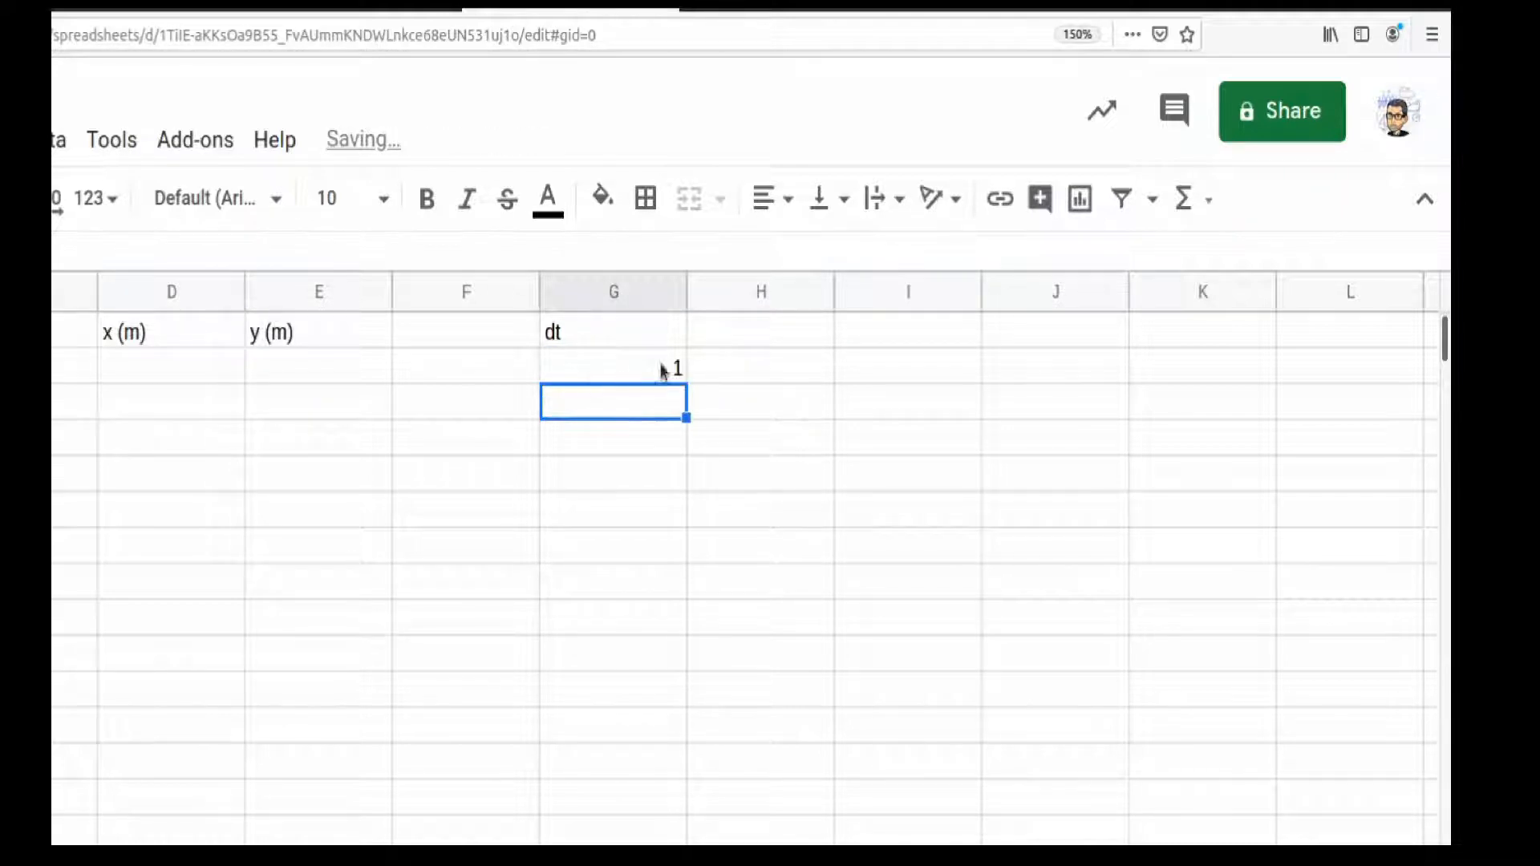
Step: Label cell H1 "v0" and enter the initial velocity 50 beneath it in H2
left_click(748, 336)
type("v0")
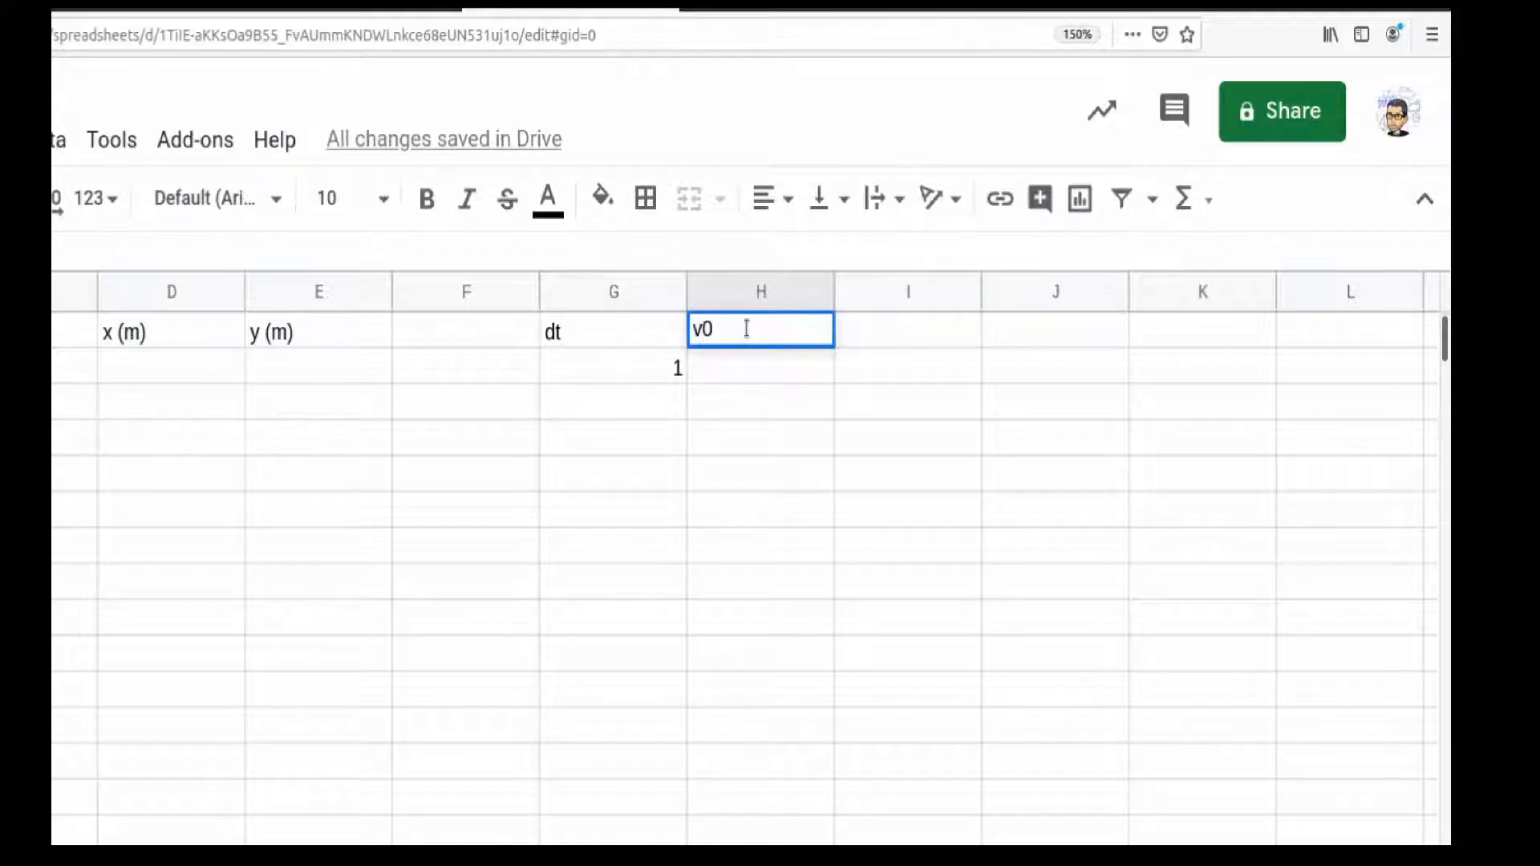
key("Tab")
left_click(744, 376)
type("60")
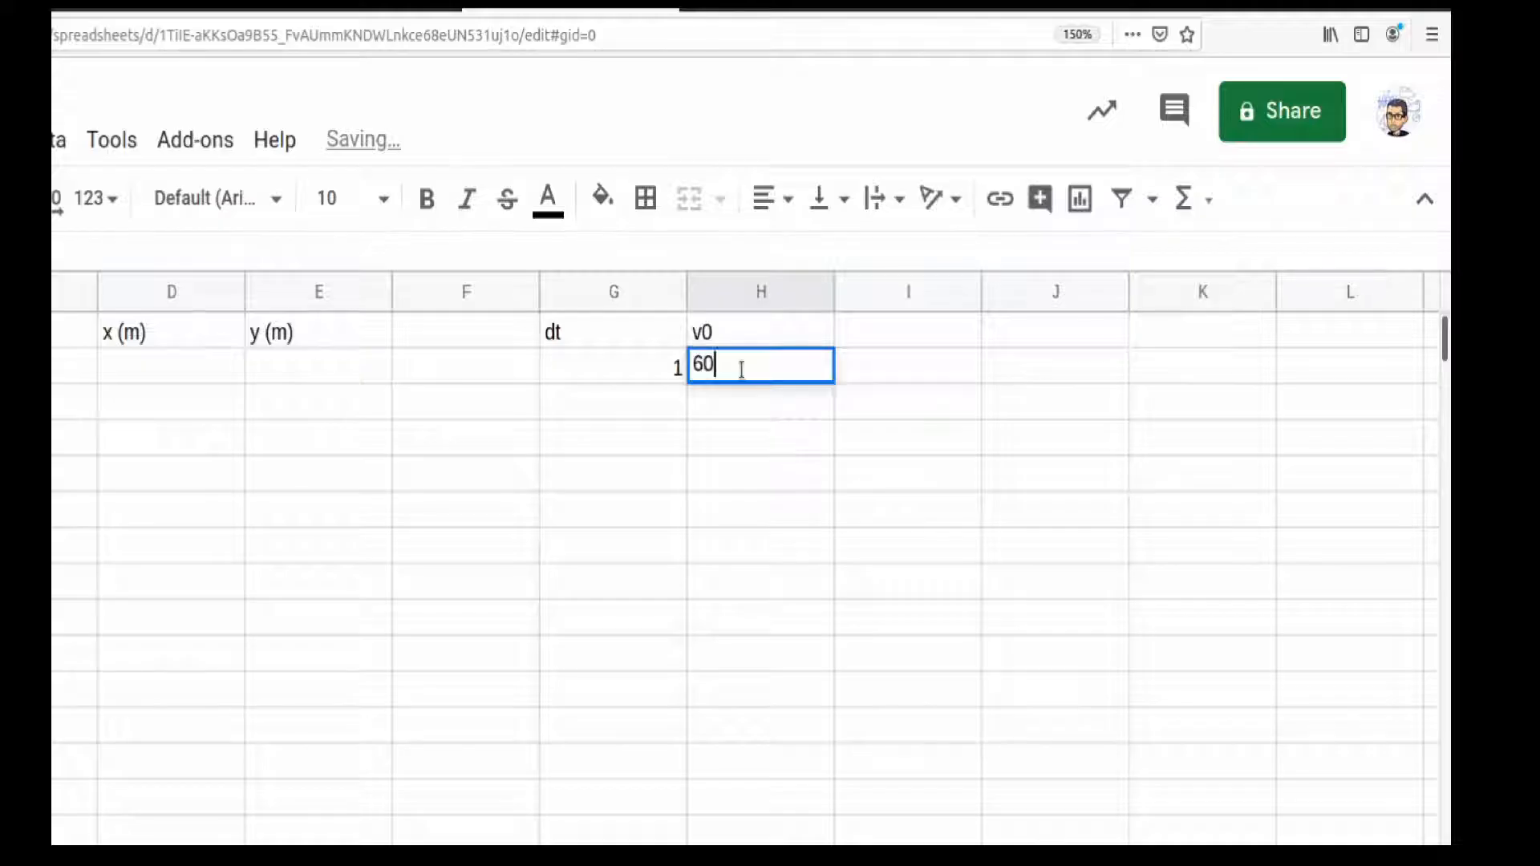
key("BackSpace")
key("BackSpace")
type("50")
Step: Label cell I1 "theta" and enter the launch angle 53 beneath it in I2
left_click(891, 343)
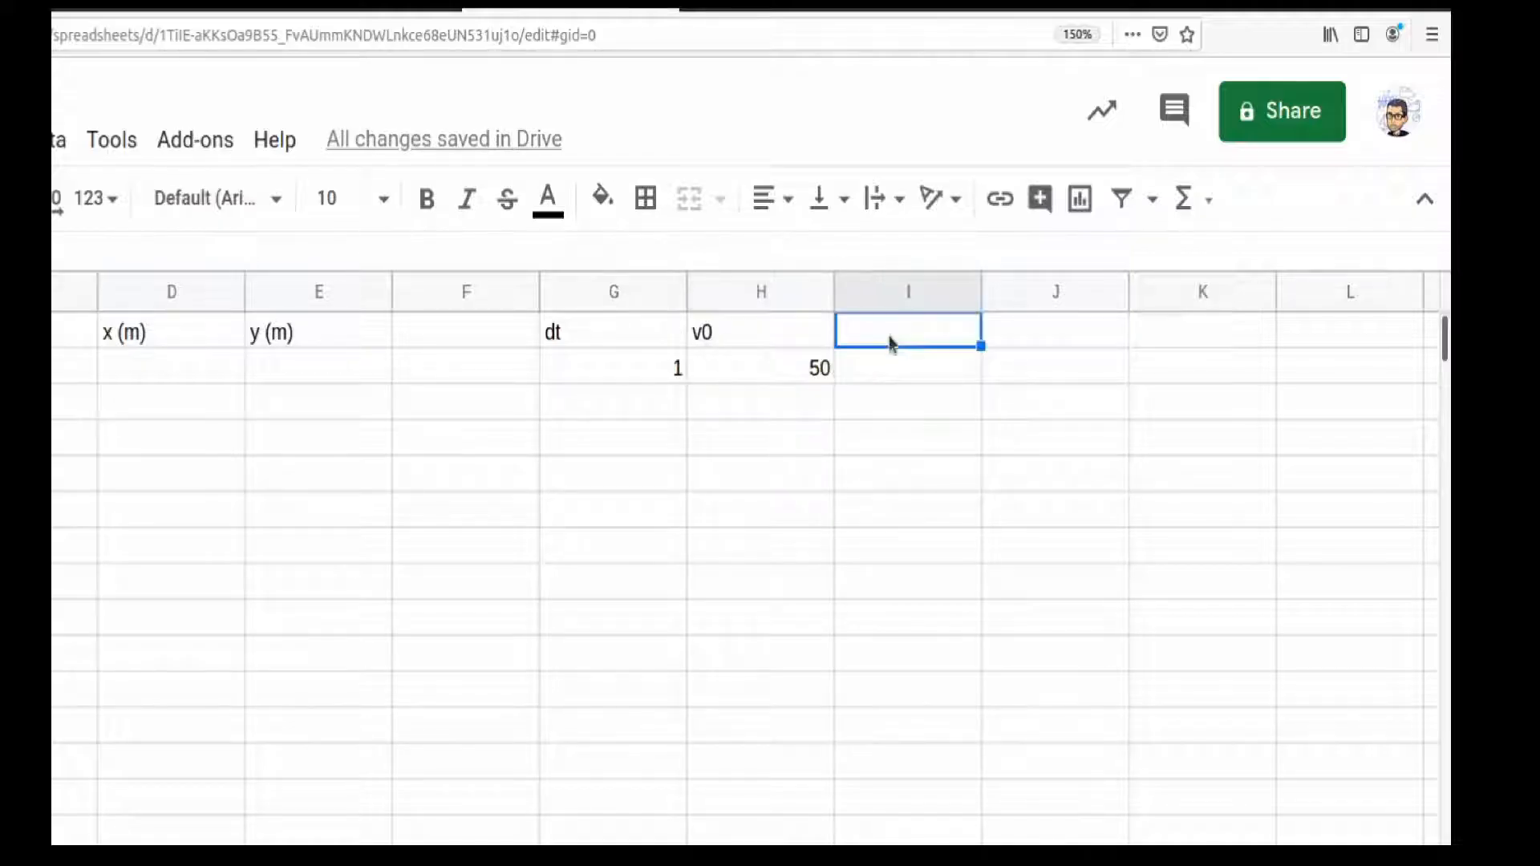
type("theta")
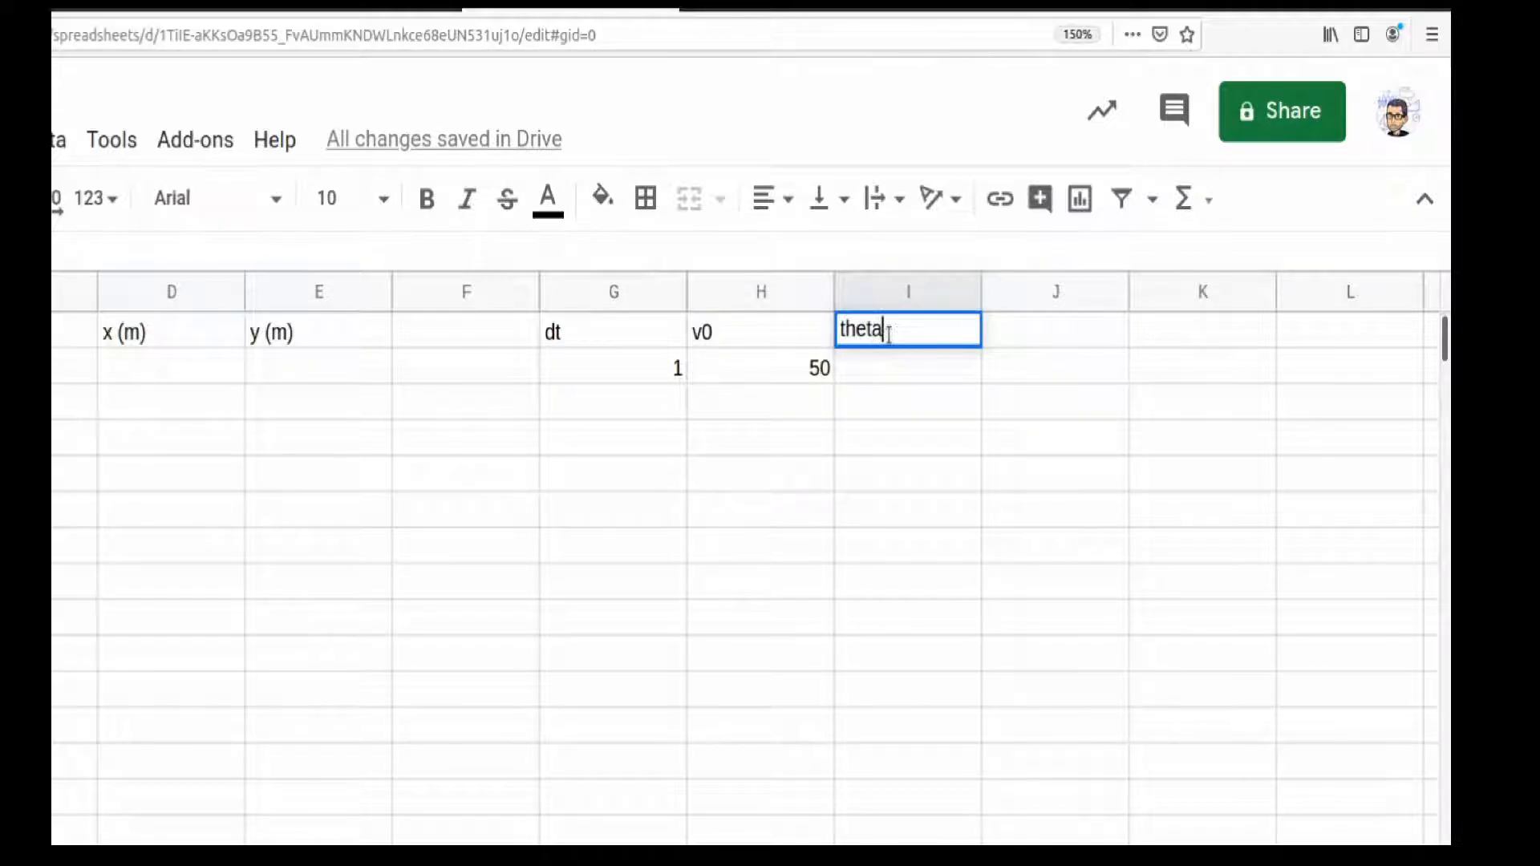
left_click(888, 380)
type("53")
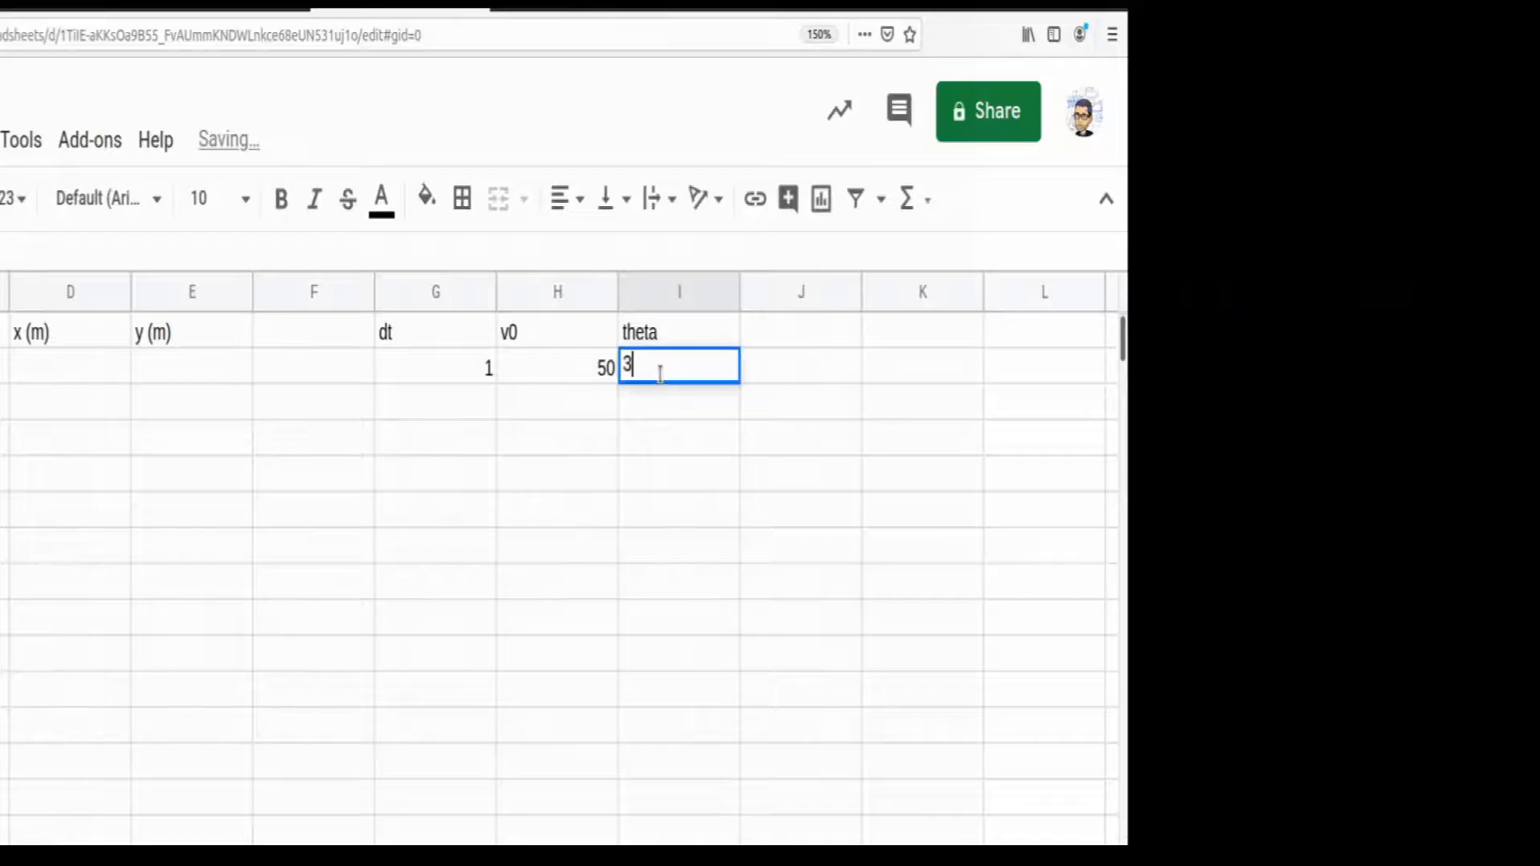
key("Return")
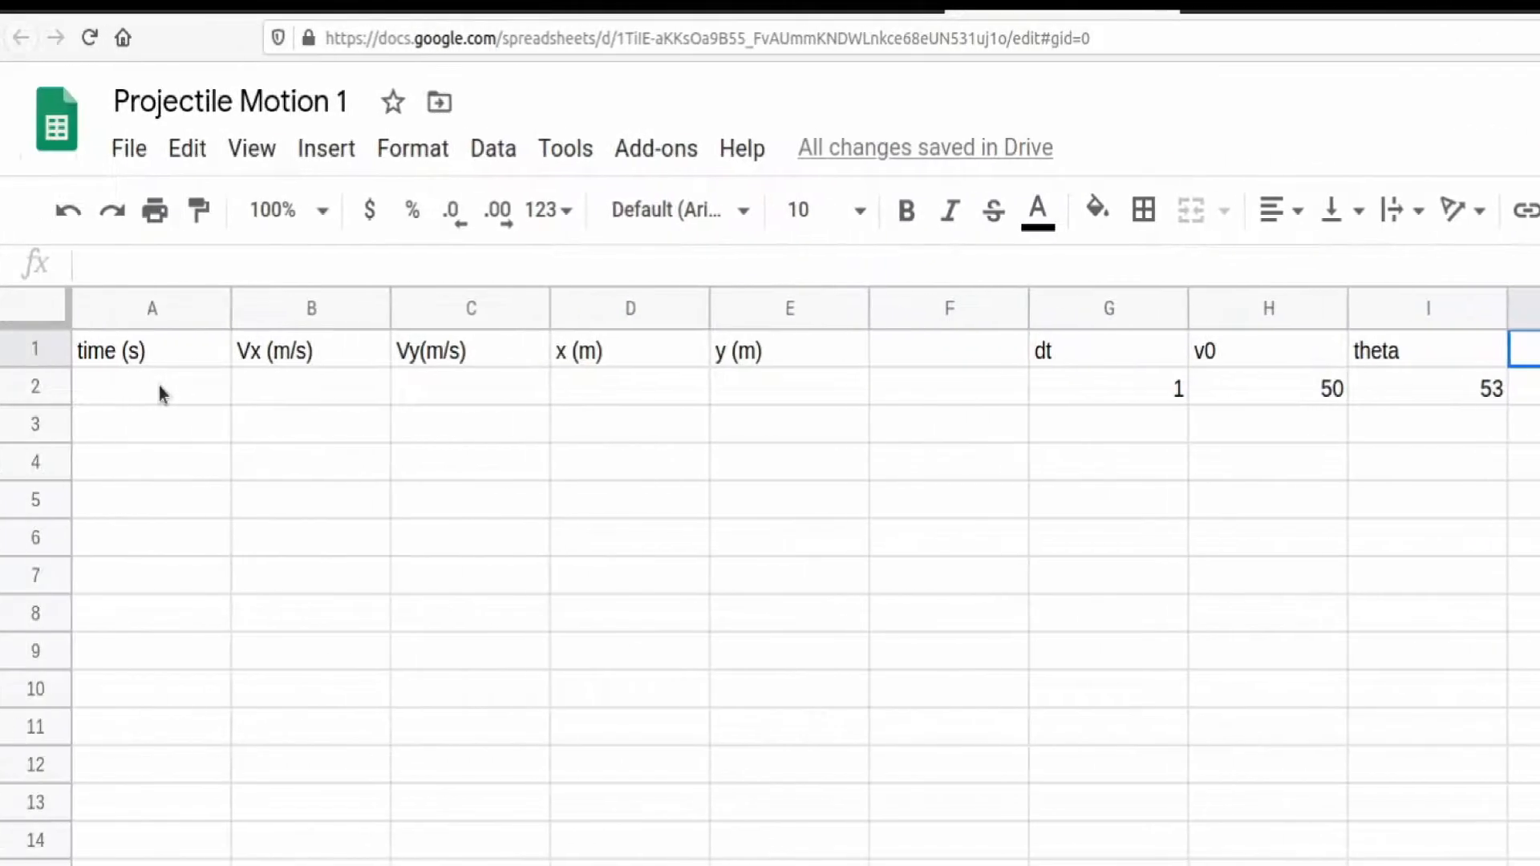
Step: Enter 0 as the starting time in cell A2
left_click(70, 392)
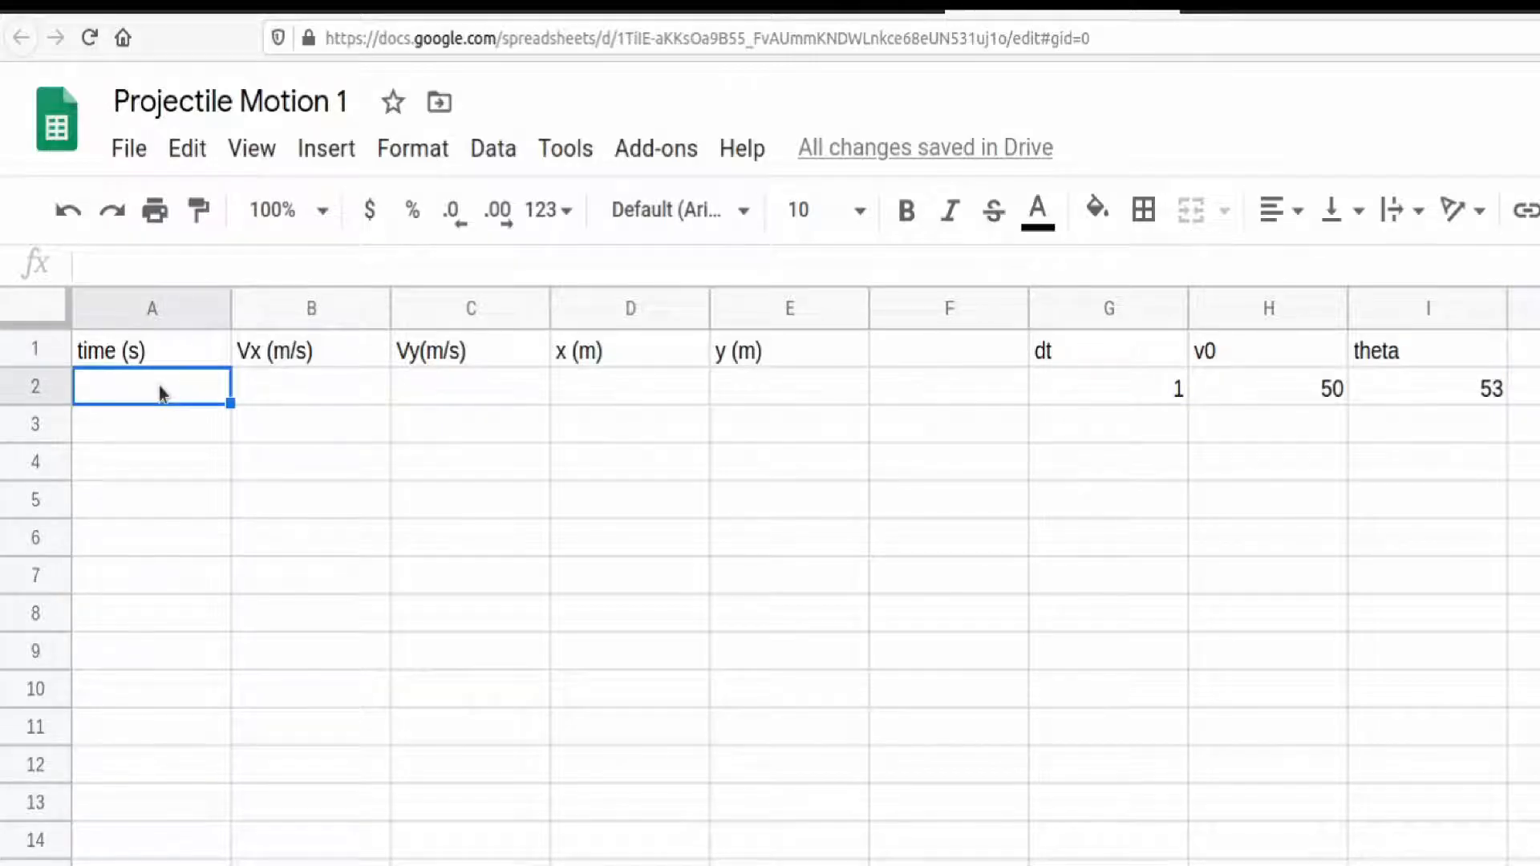
type("0")
key("Return")
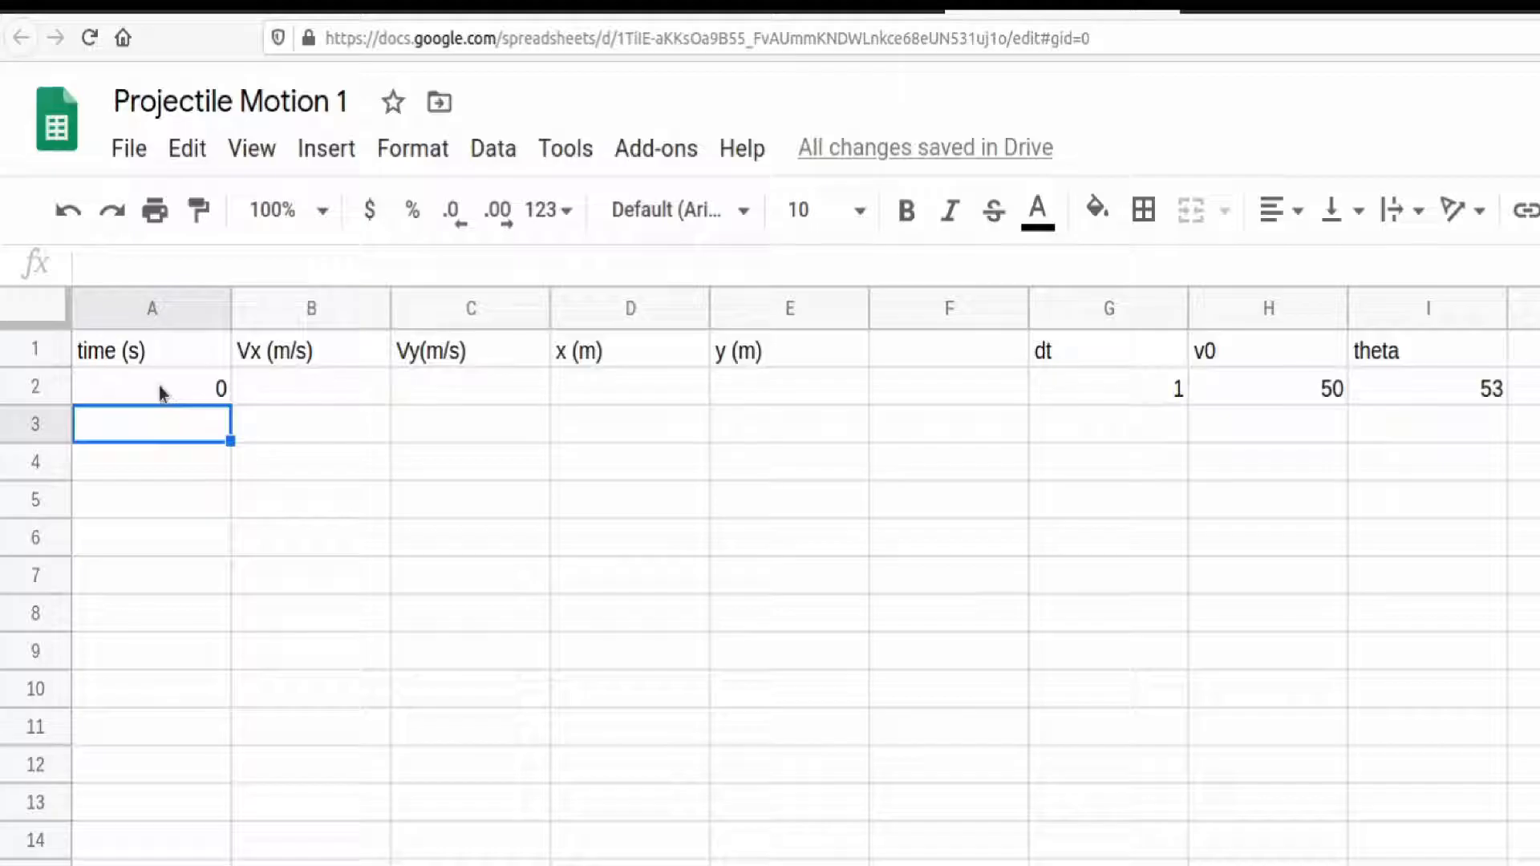
Step: Enter the time formula =A2+$G$2 in A3 and fill it down through A11
type("=")
left_click(161, 389)
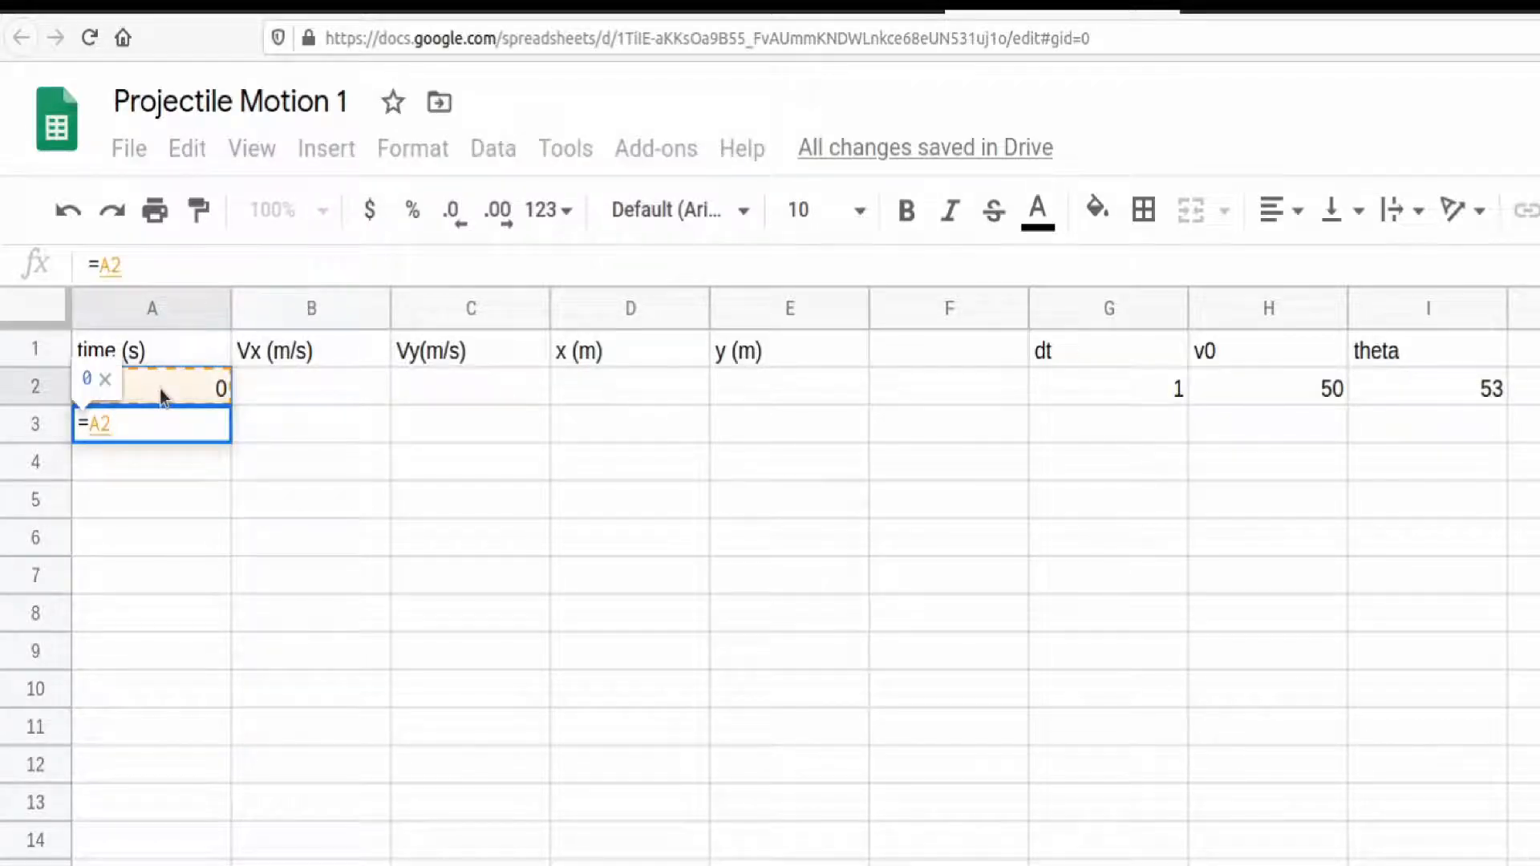
type("+")
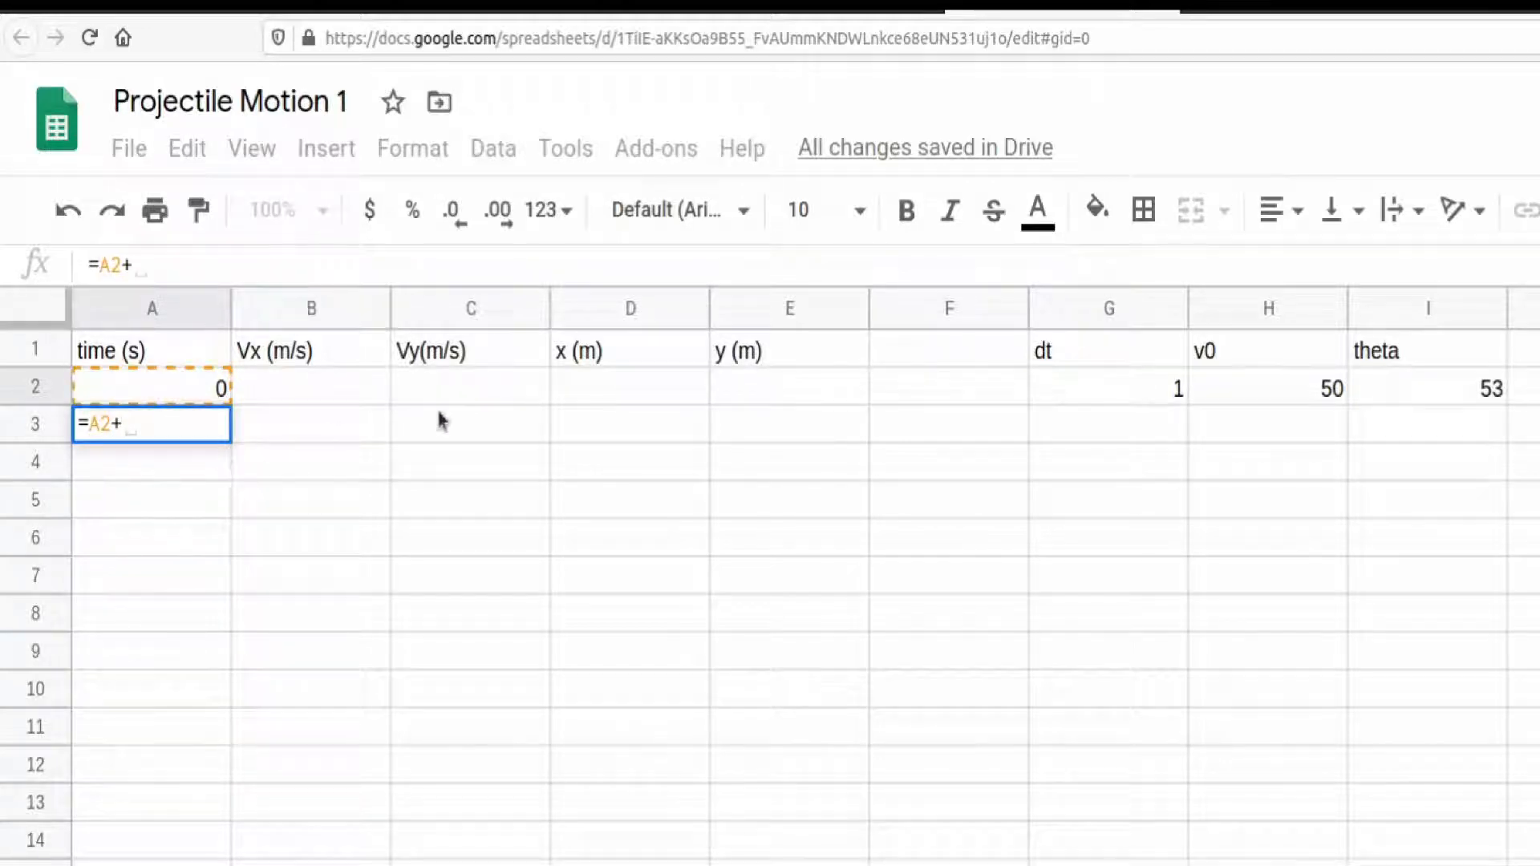
left_click(1077, 391)
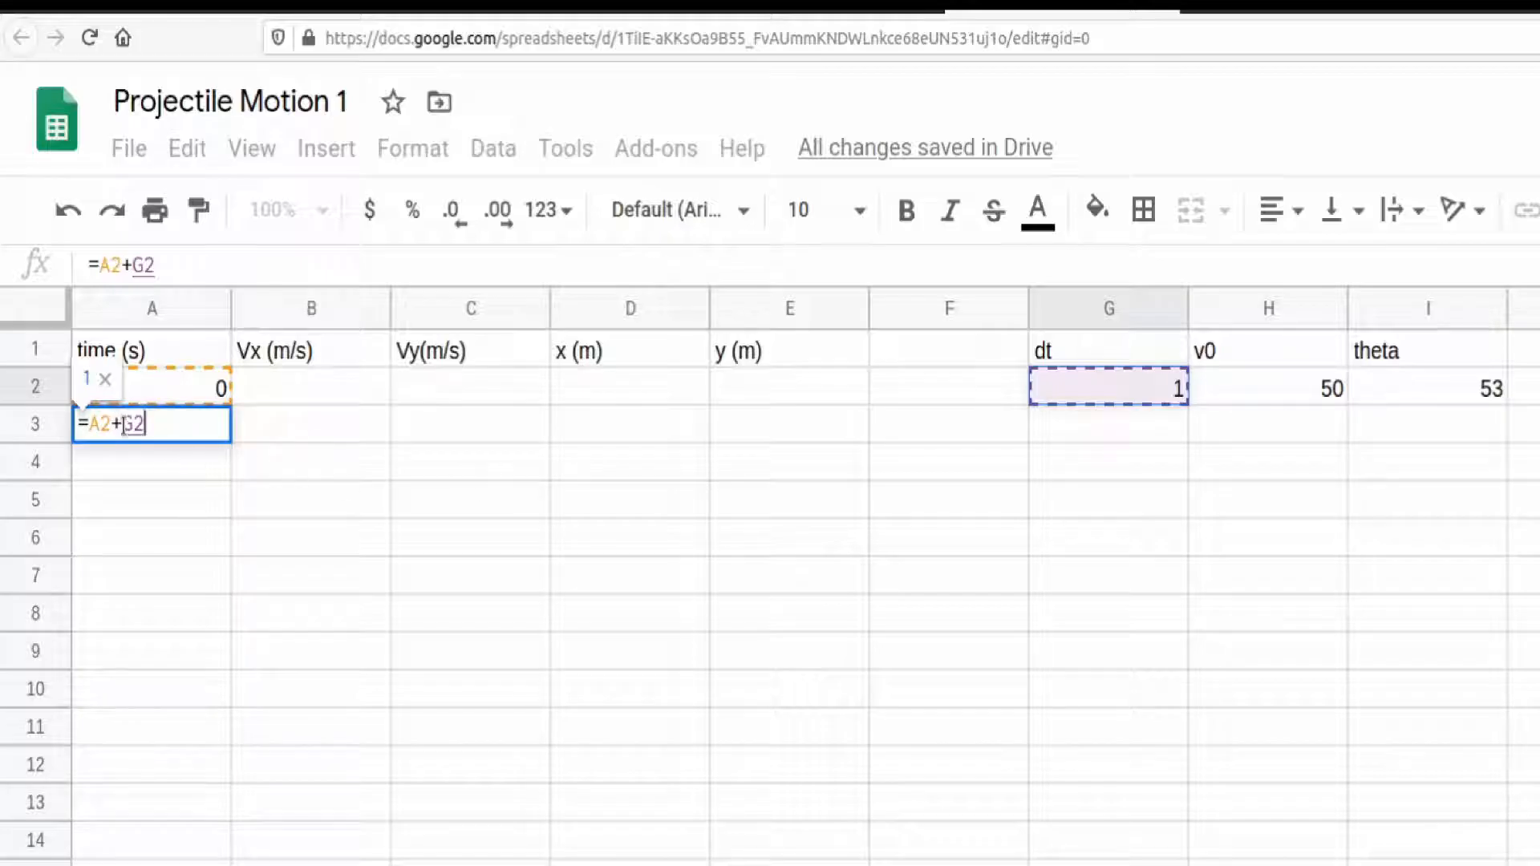
left_click(124, 424)
type("$")
key("Right")
type("$")
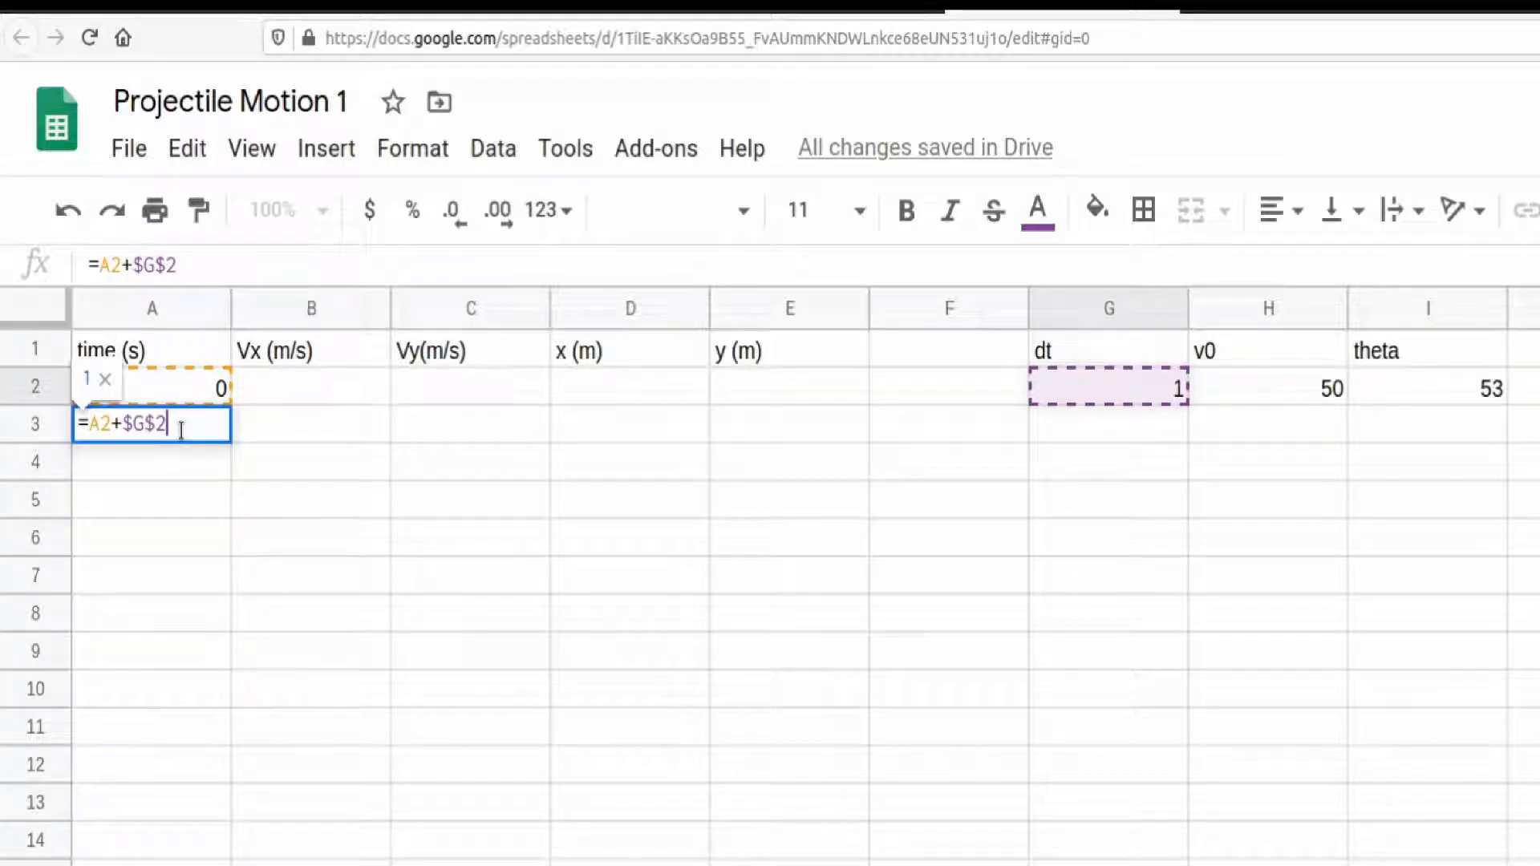
key("Return")
left_click(213, 426)
left_click_drag(231, 438, 225, 736)
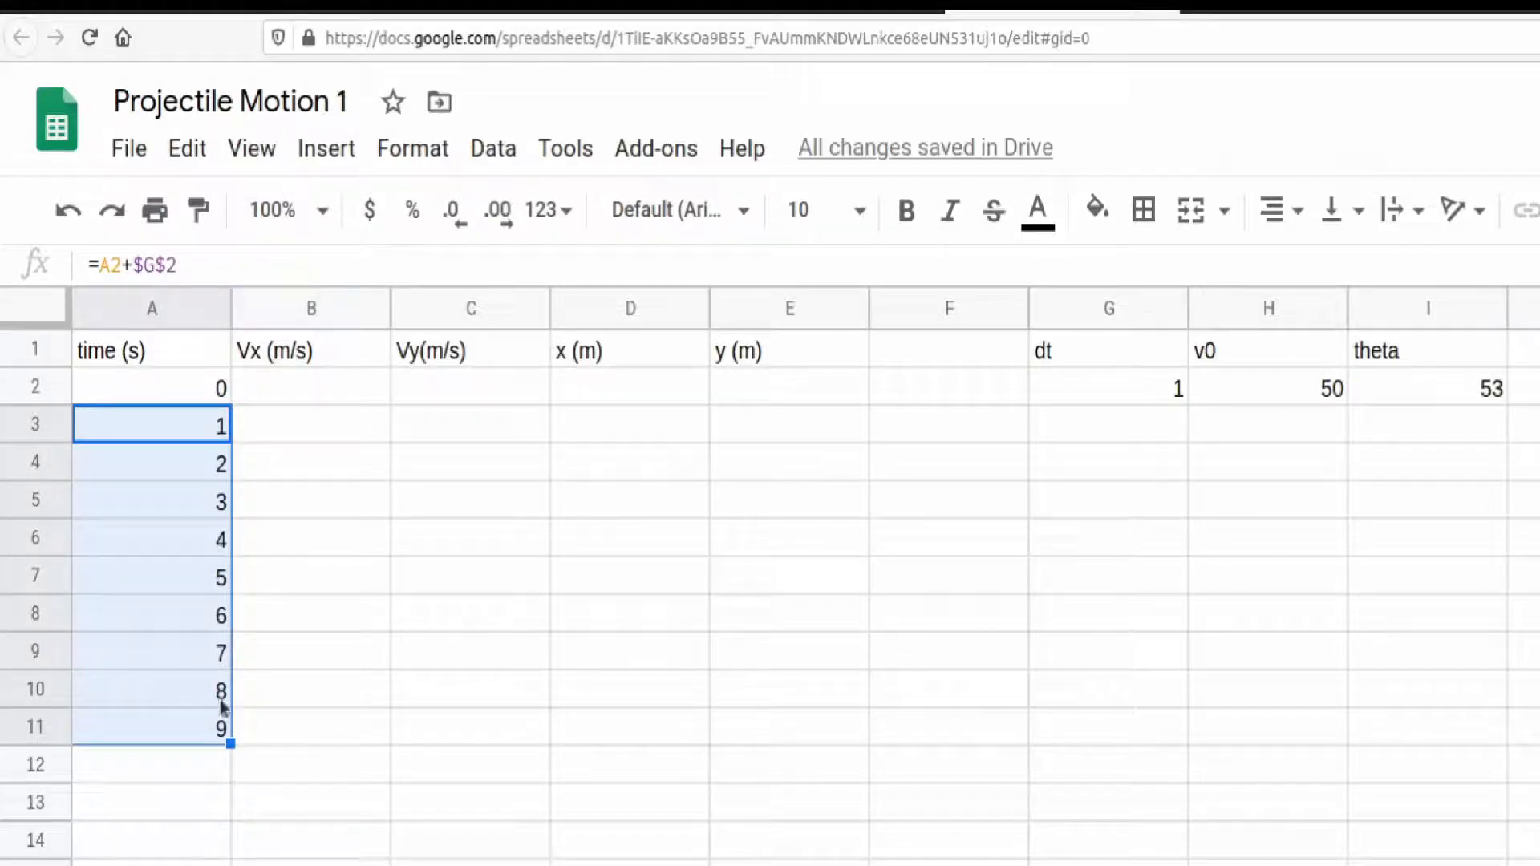
Step: Enter the horizontal velocity formula =$H$2*cos(RADIANS($I$2)) in cell B2
left_click(313, 389)
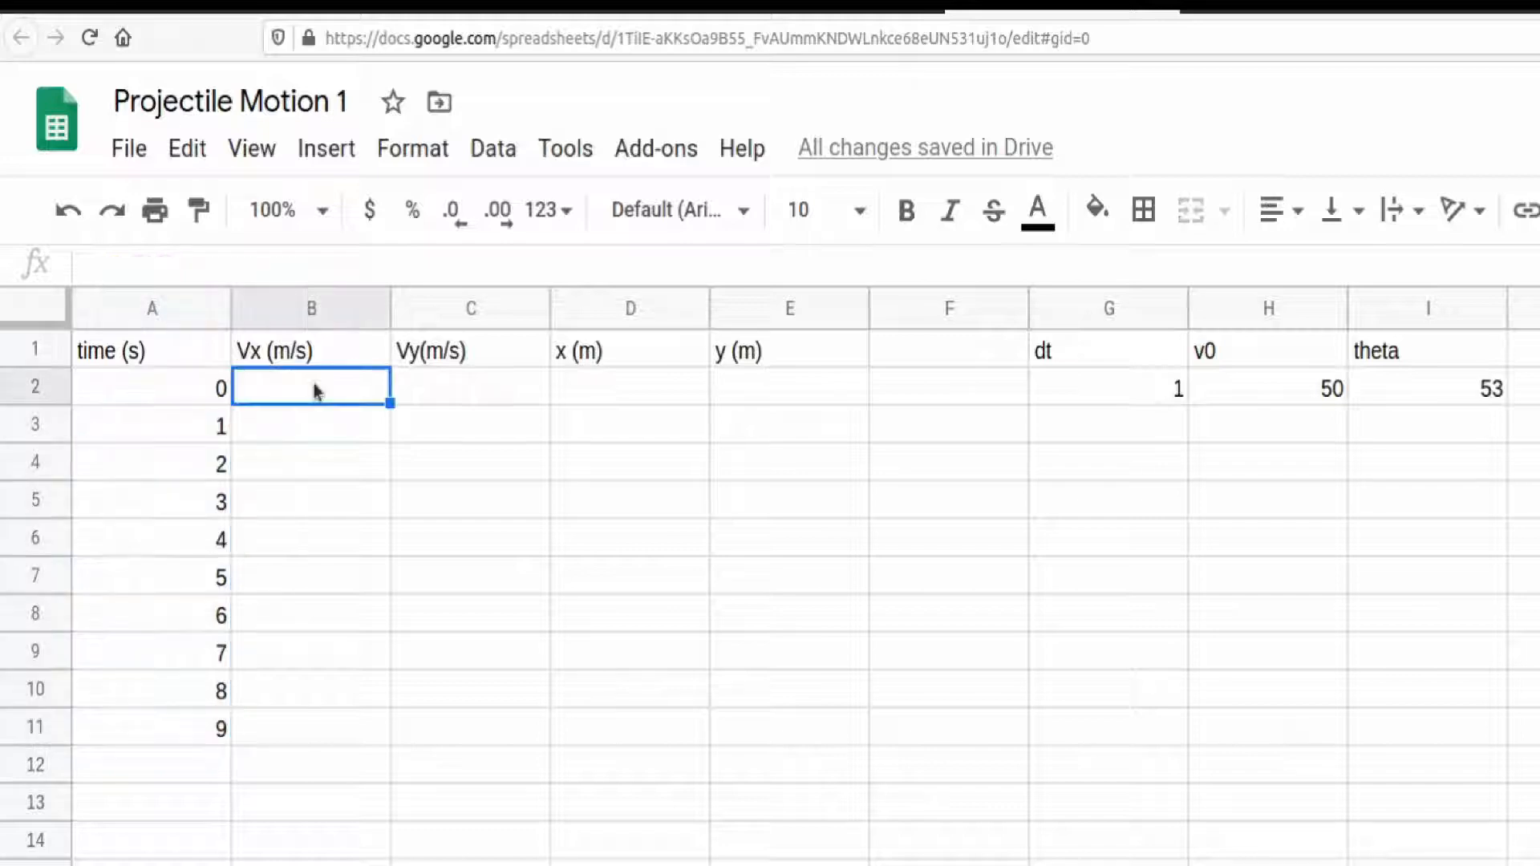
type("=")
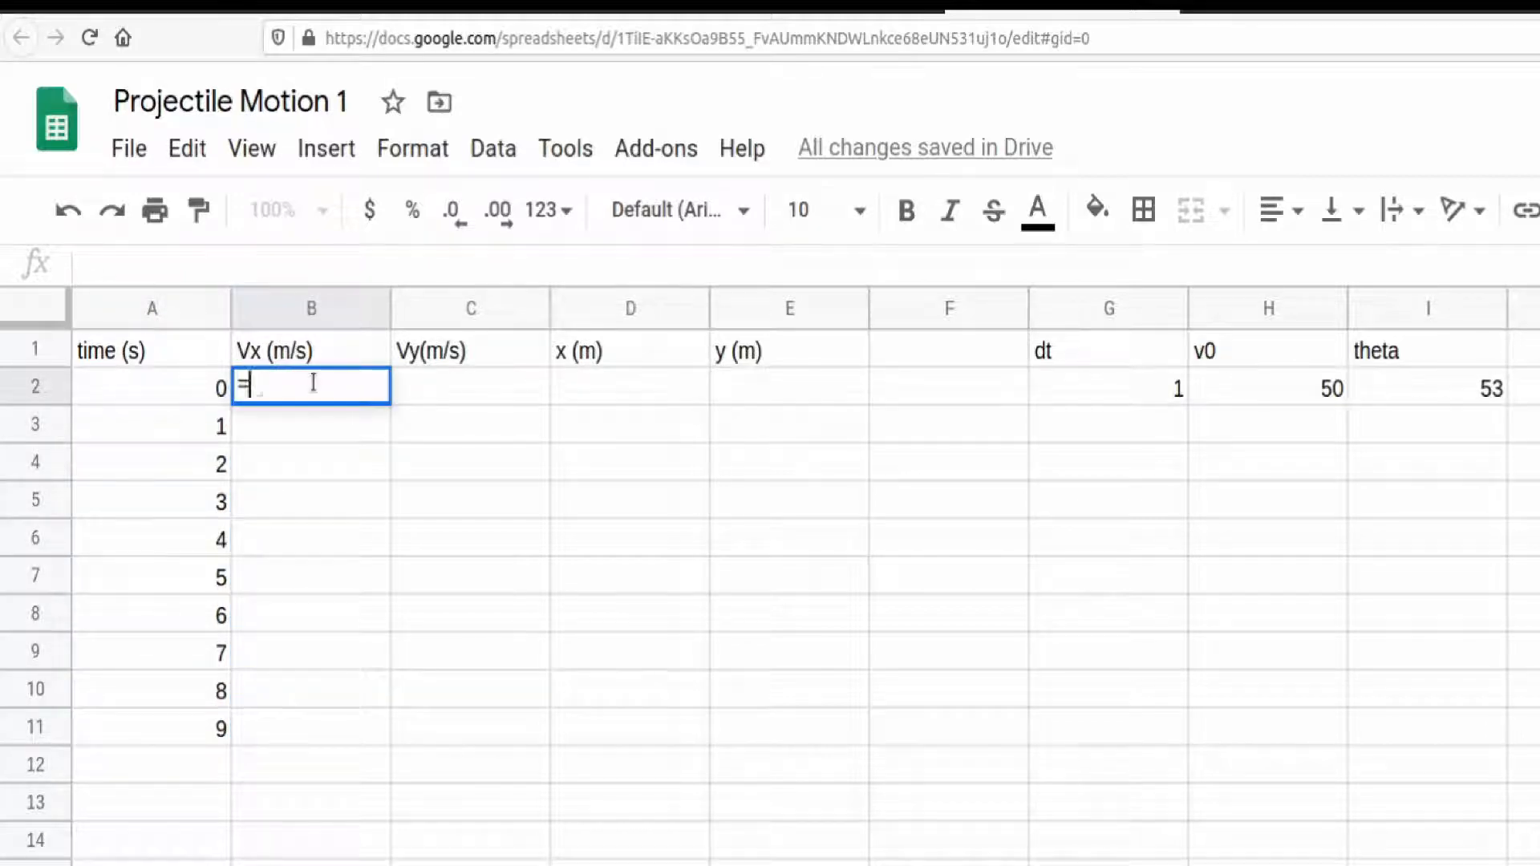
left_click(1266, 388)
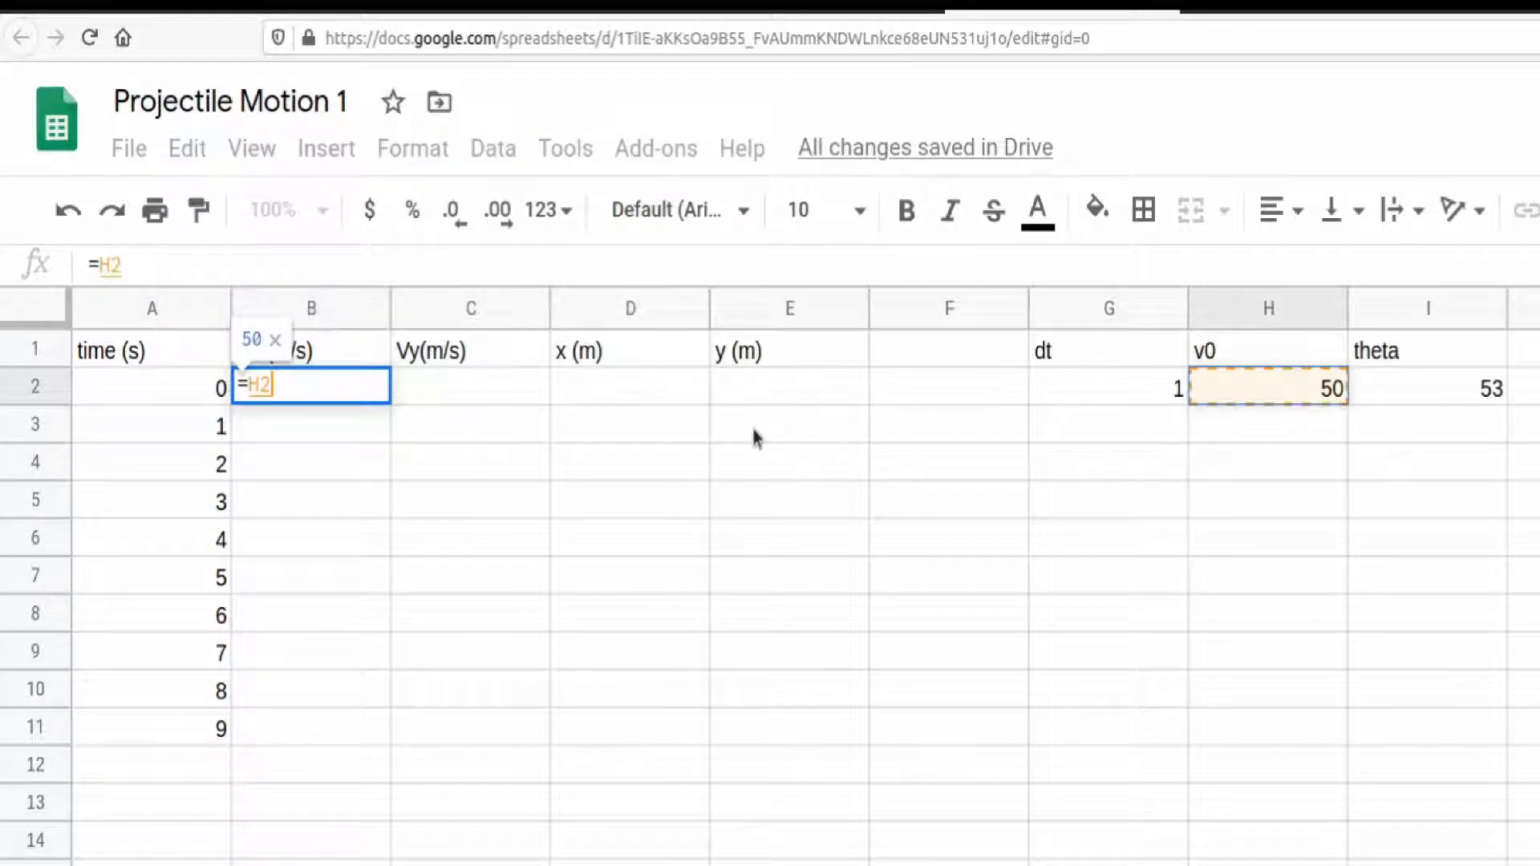
left_click(251, 385)
type("$H$")
left_click(313, 386)
type("*")
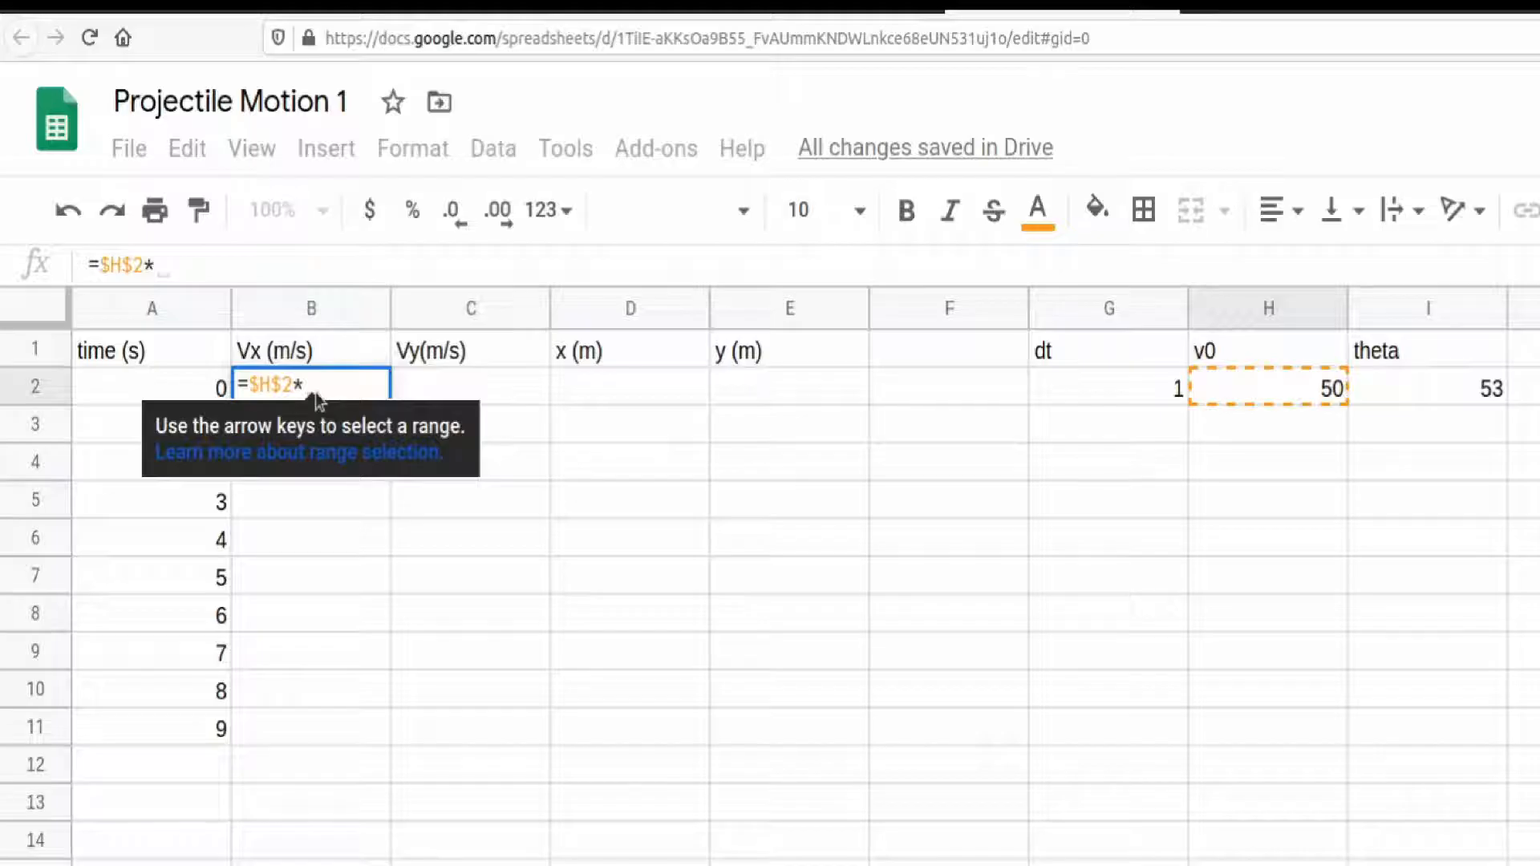
type("cos(")
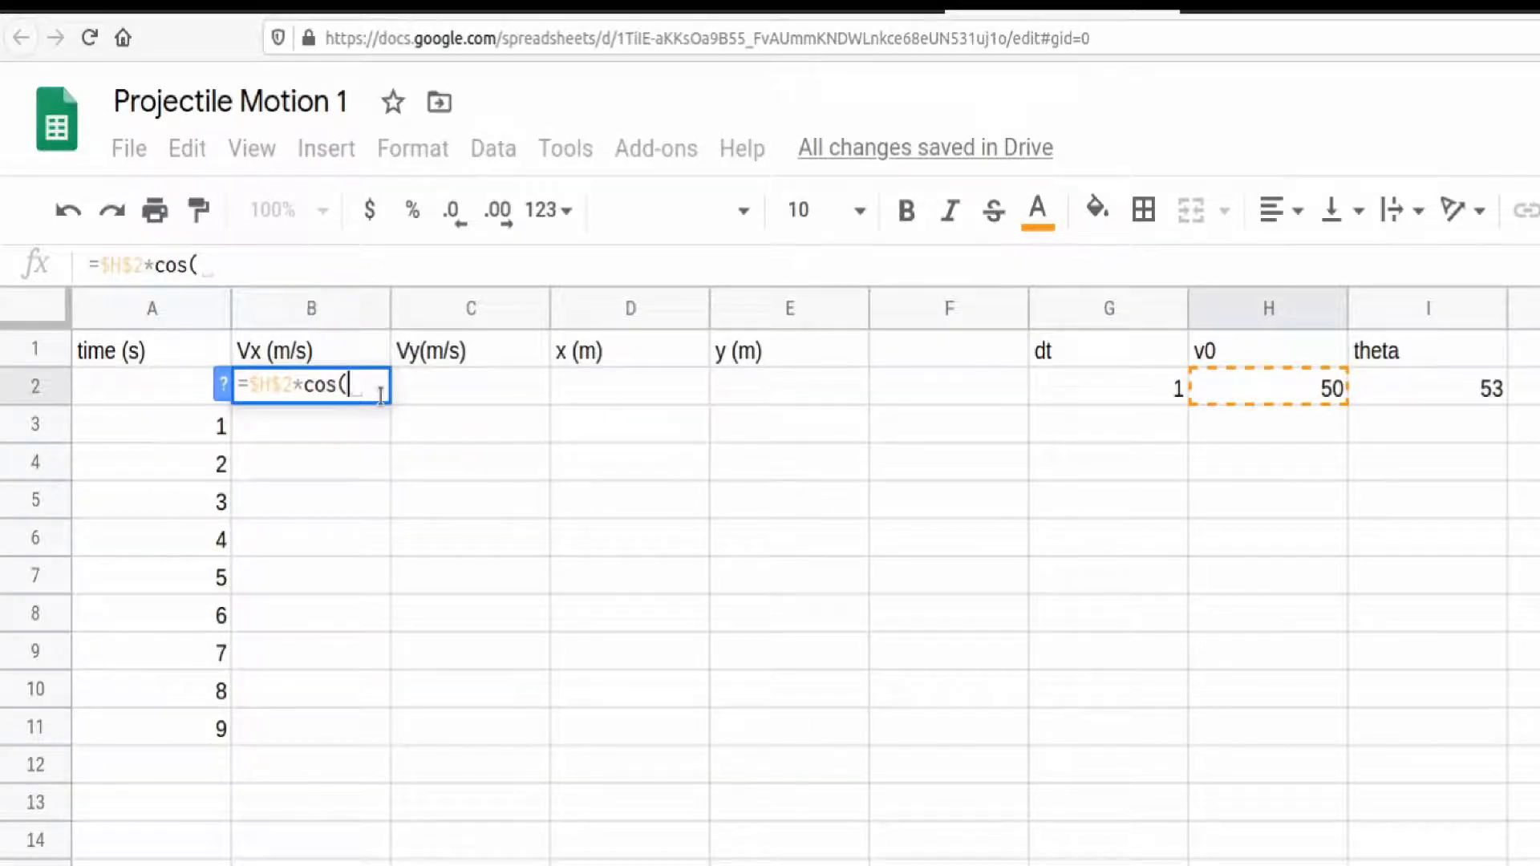
type("Ra")
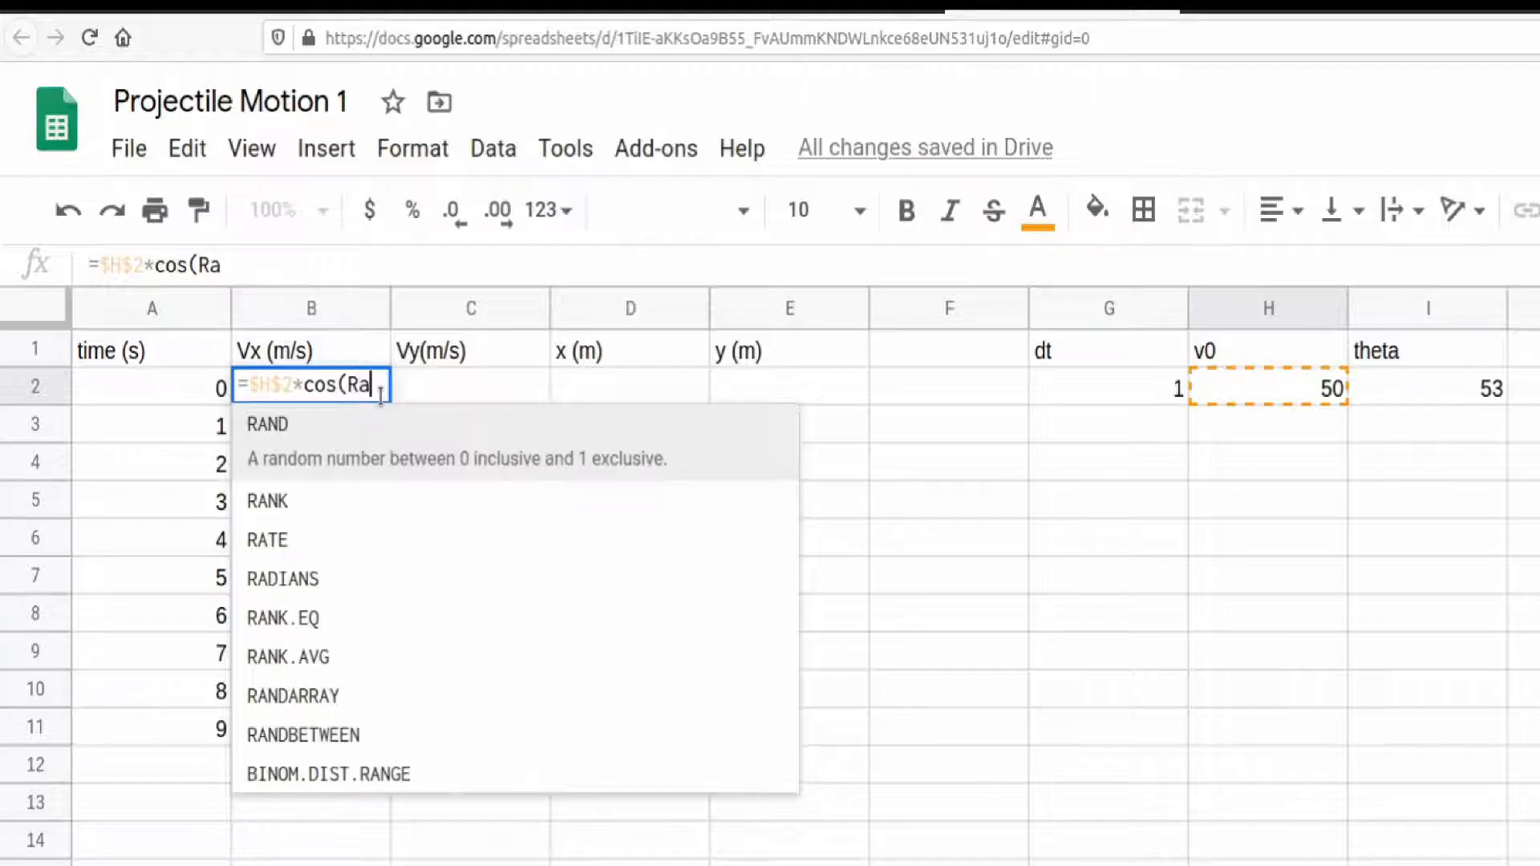
type("d")
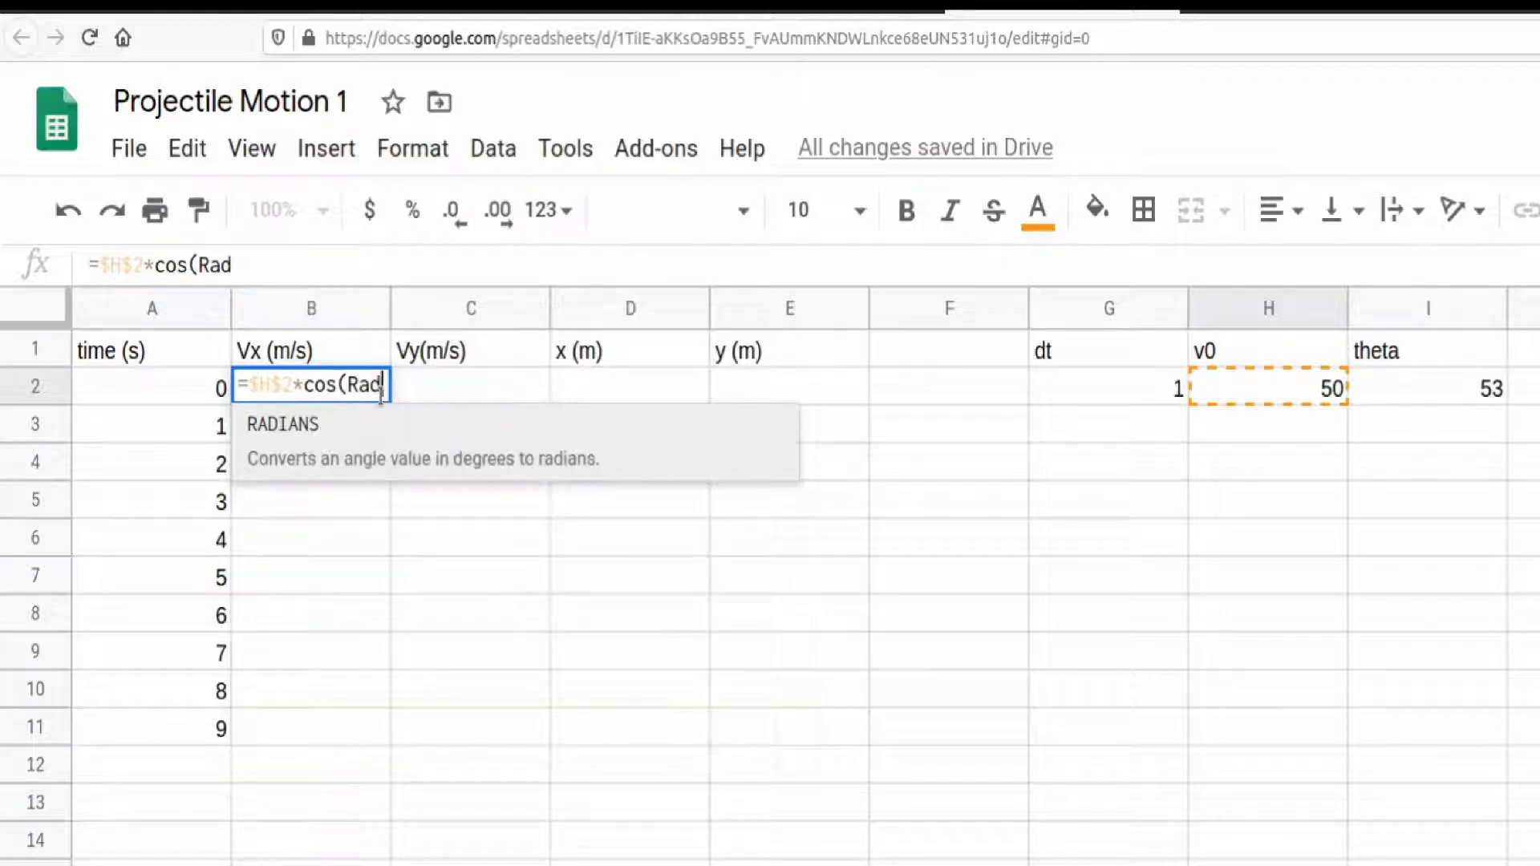
left_click(330, 436)
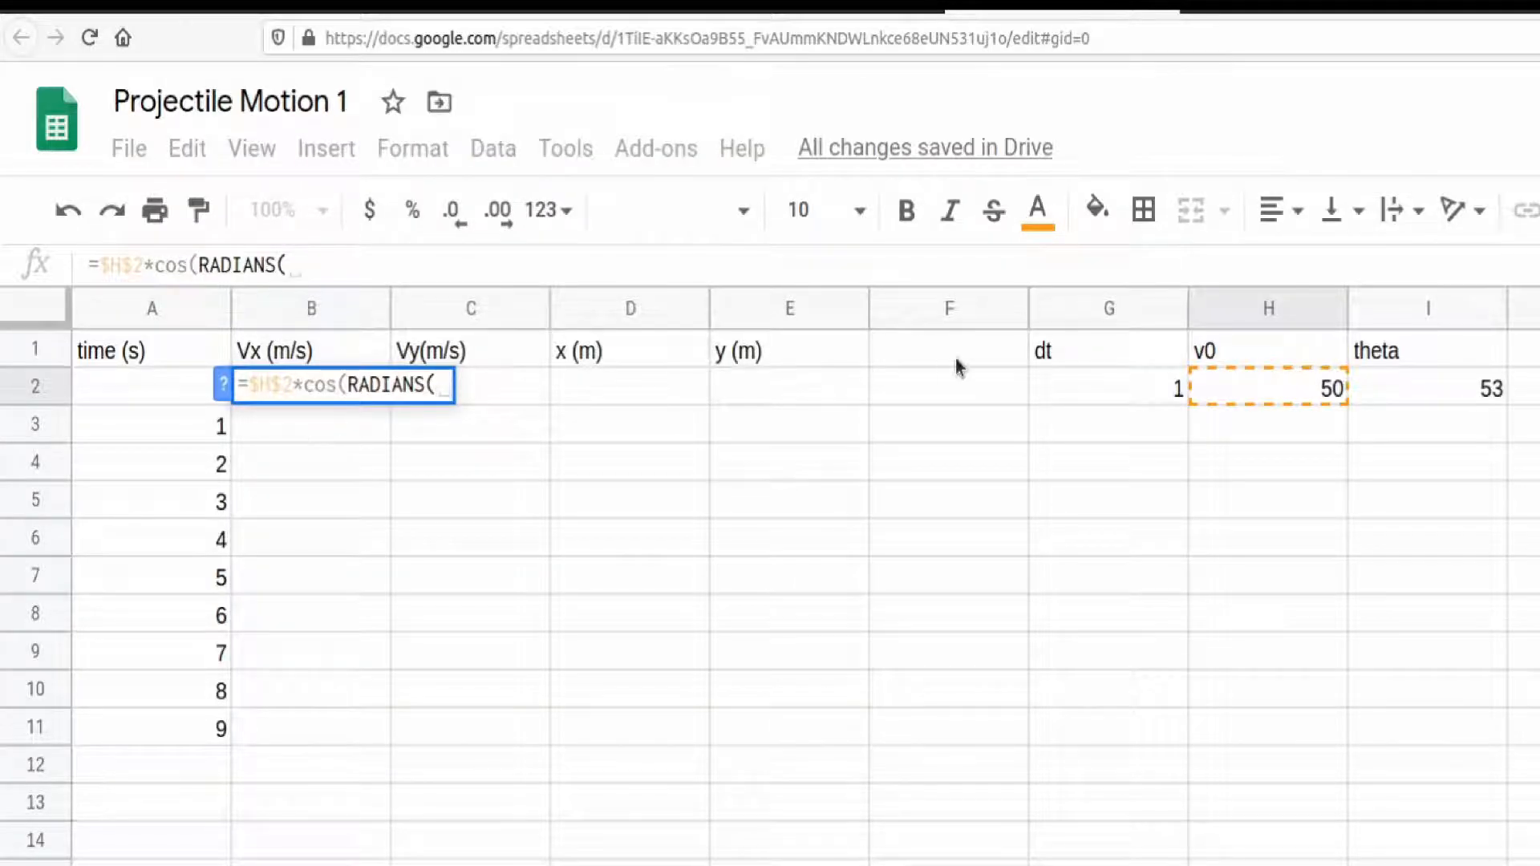
left_click(1404, 390)
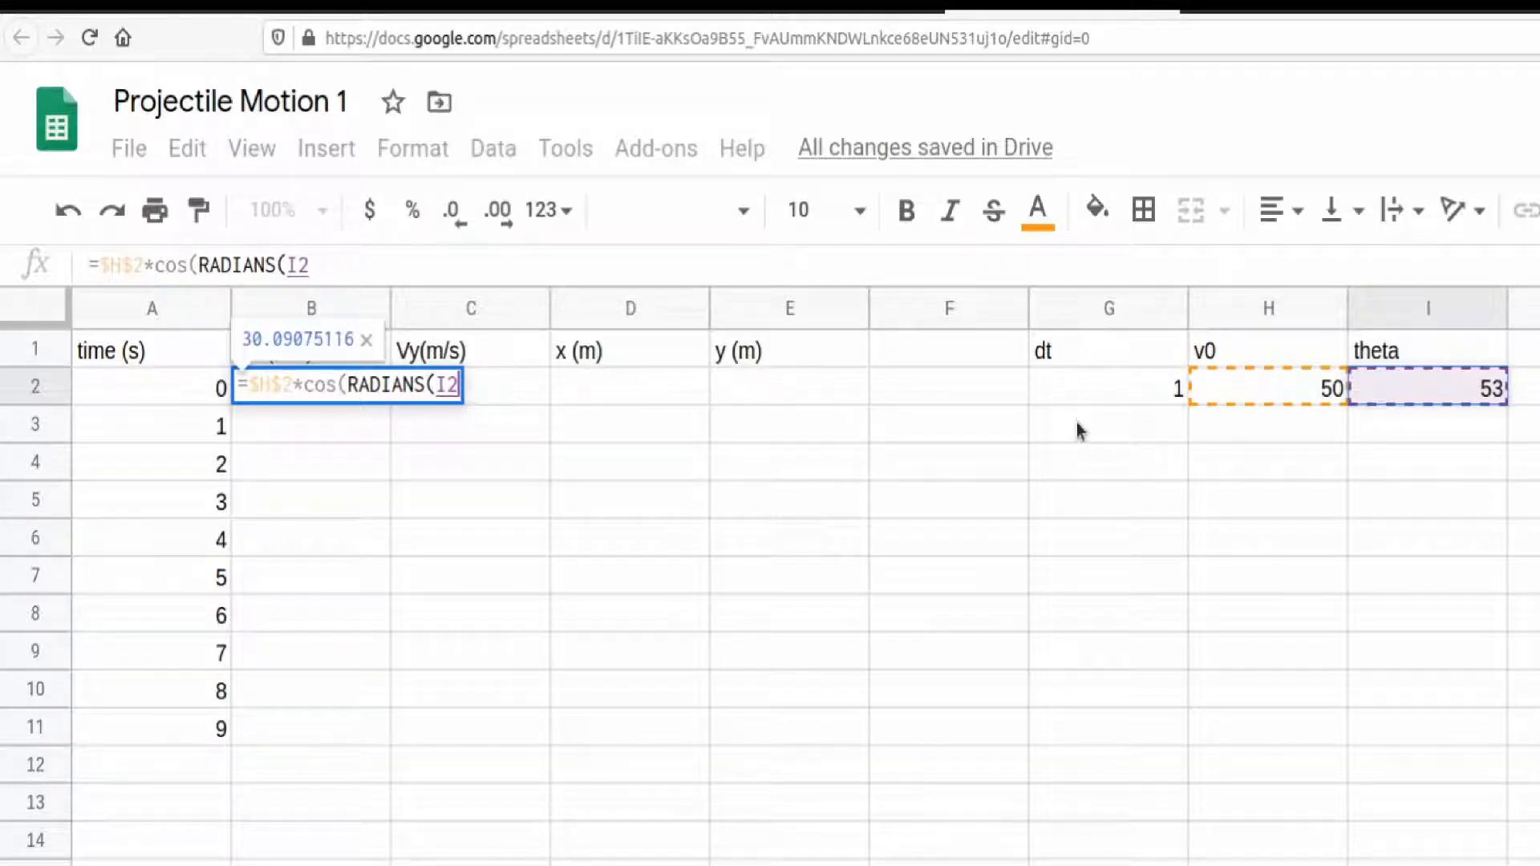
left_click(438, 385)
type("$")
key("Right")
type("$")
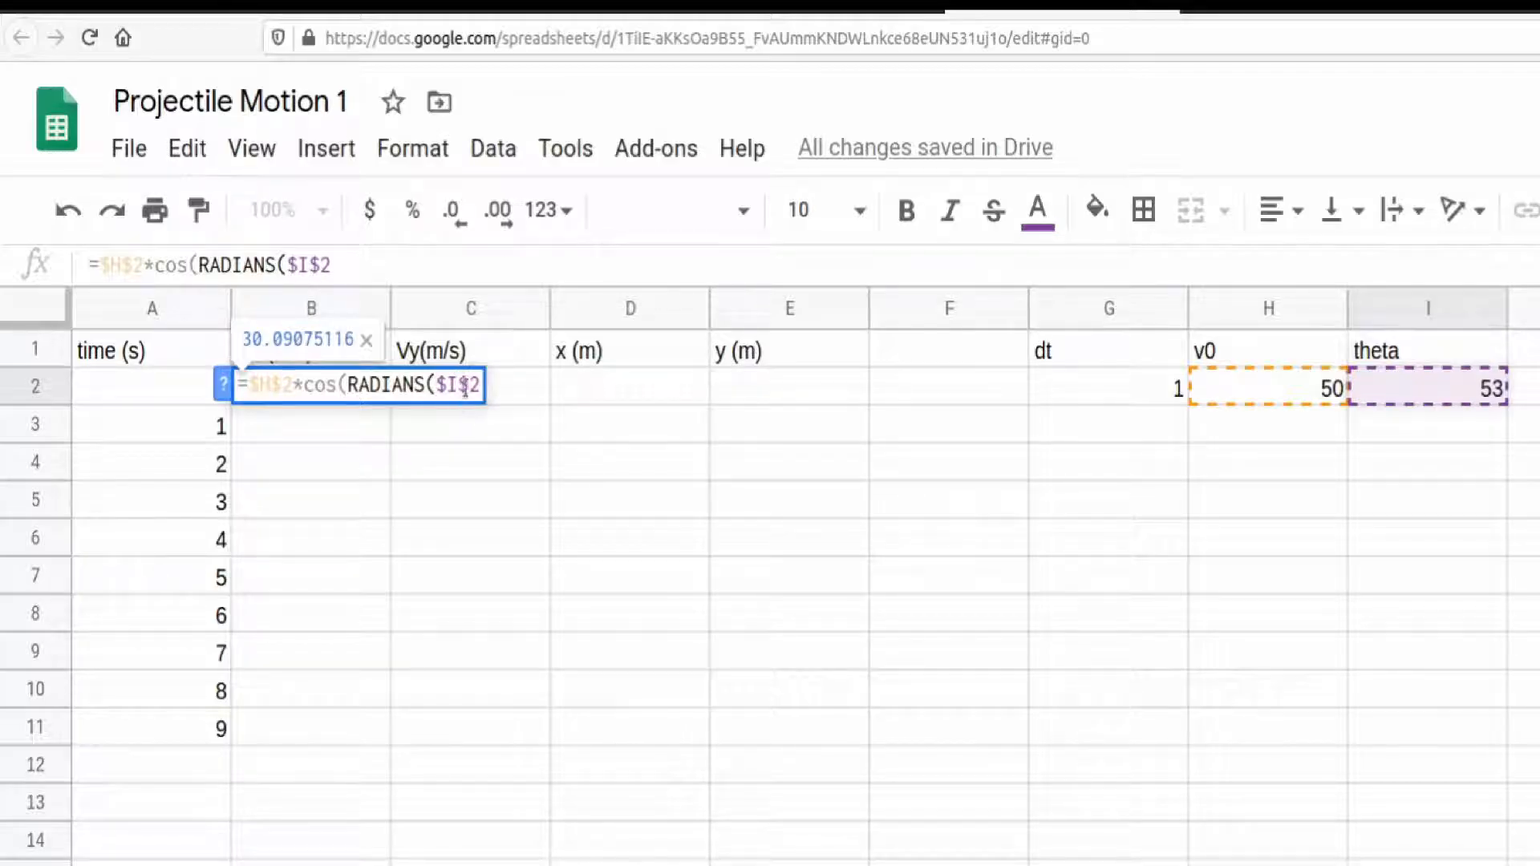
key("Return")
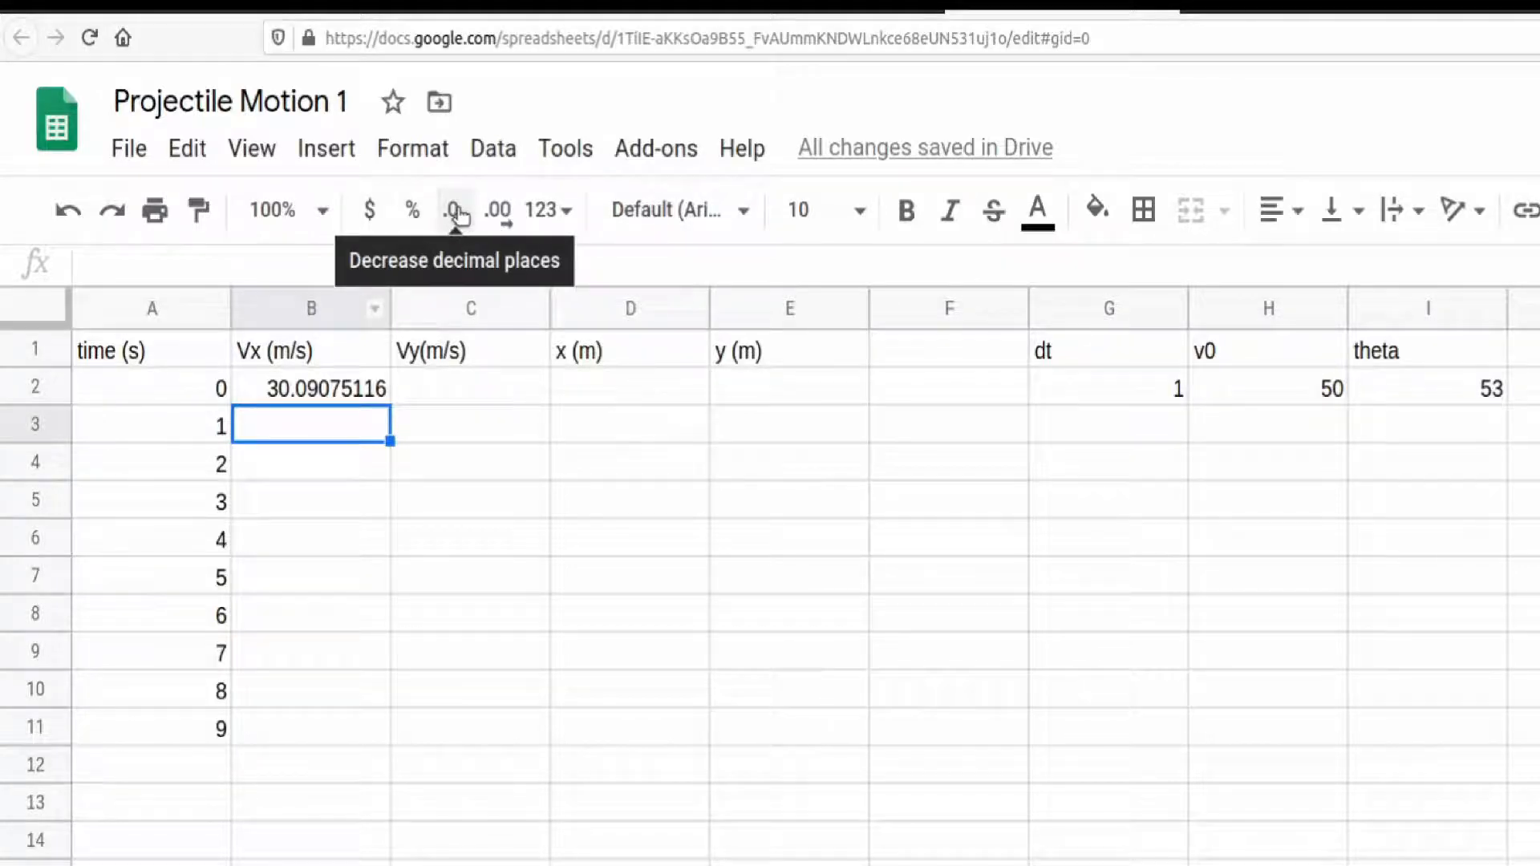
Step: Reduce the decimal places of the whole Vx column B until values show as whole numbers
left_click(337, 308)
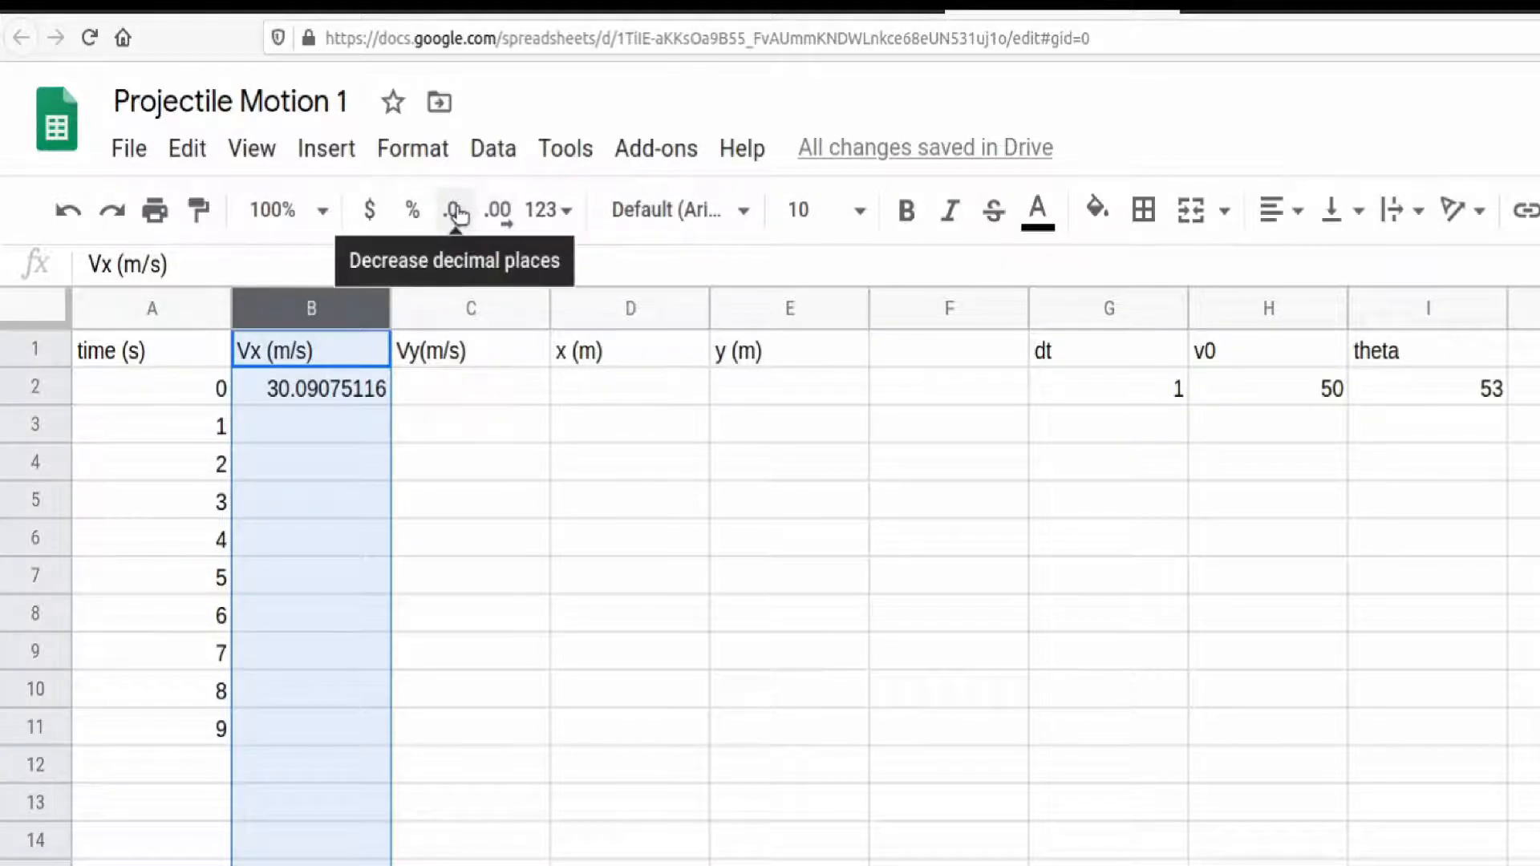
left_click(456, 213)
left_click(457, 212)
left_click(456, 212)
left_click(457, 213)
left_click(457, 212)
left_click(457, 213)
left_click(456, 212)
left_click(457, 213)
Step: Narrow columns B and A to about their header widths, and fill the Vx formula from B2 down through B11
left_click_drag(390, 308, 323, 284)
left_click_drag(228, 286, 164, 286)
left_click(252, 367)
left_click_drag(258, 373, 248, 729)
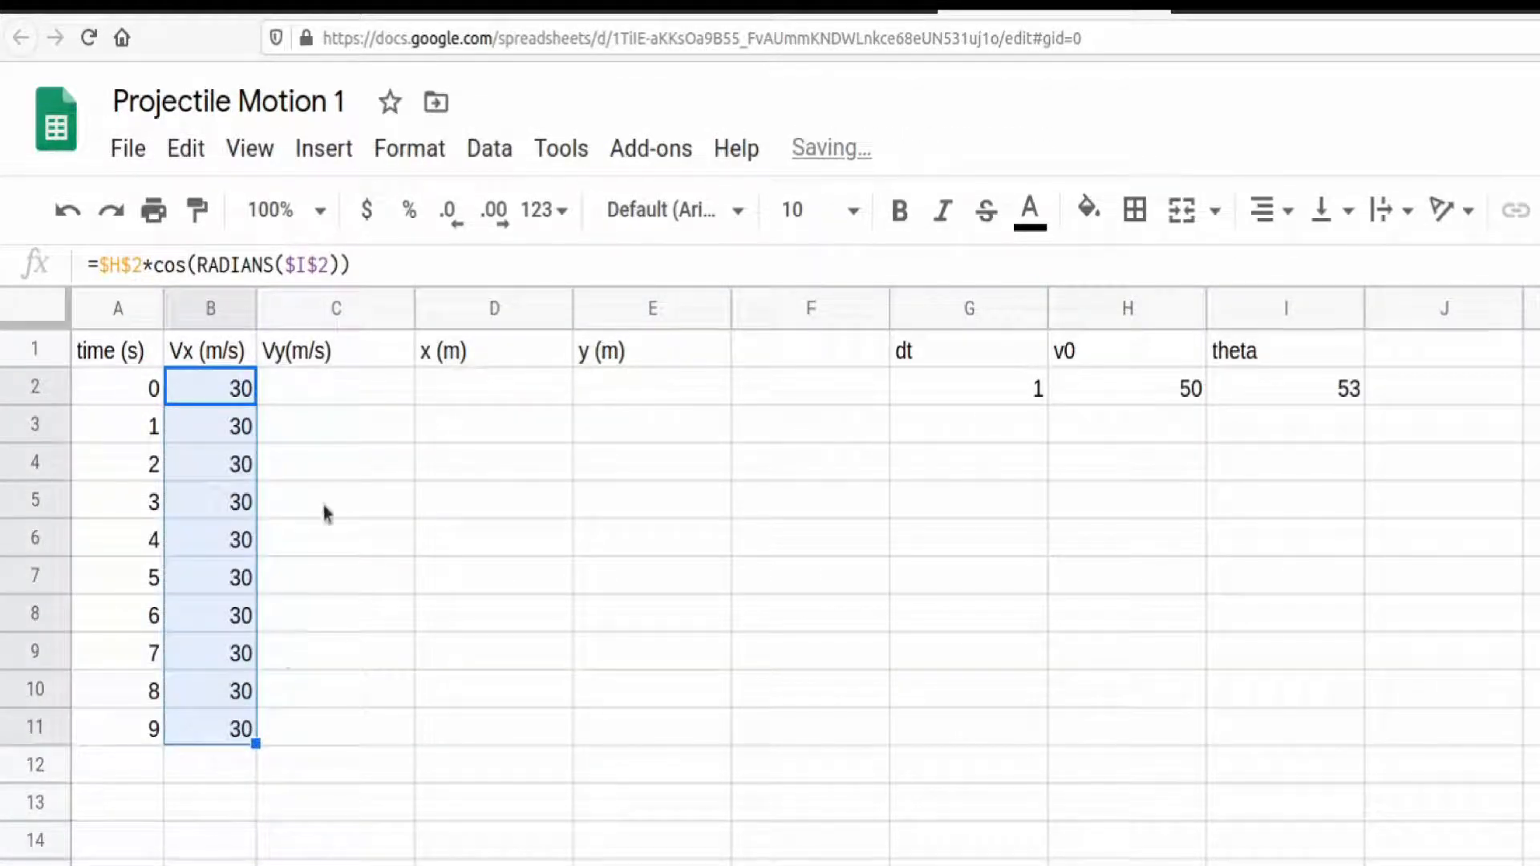
Step: Enter the initial vertical velocity formula =$H$2*sin(radians($I$2)) in cell C2
left_click(343, 398)
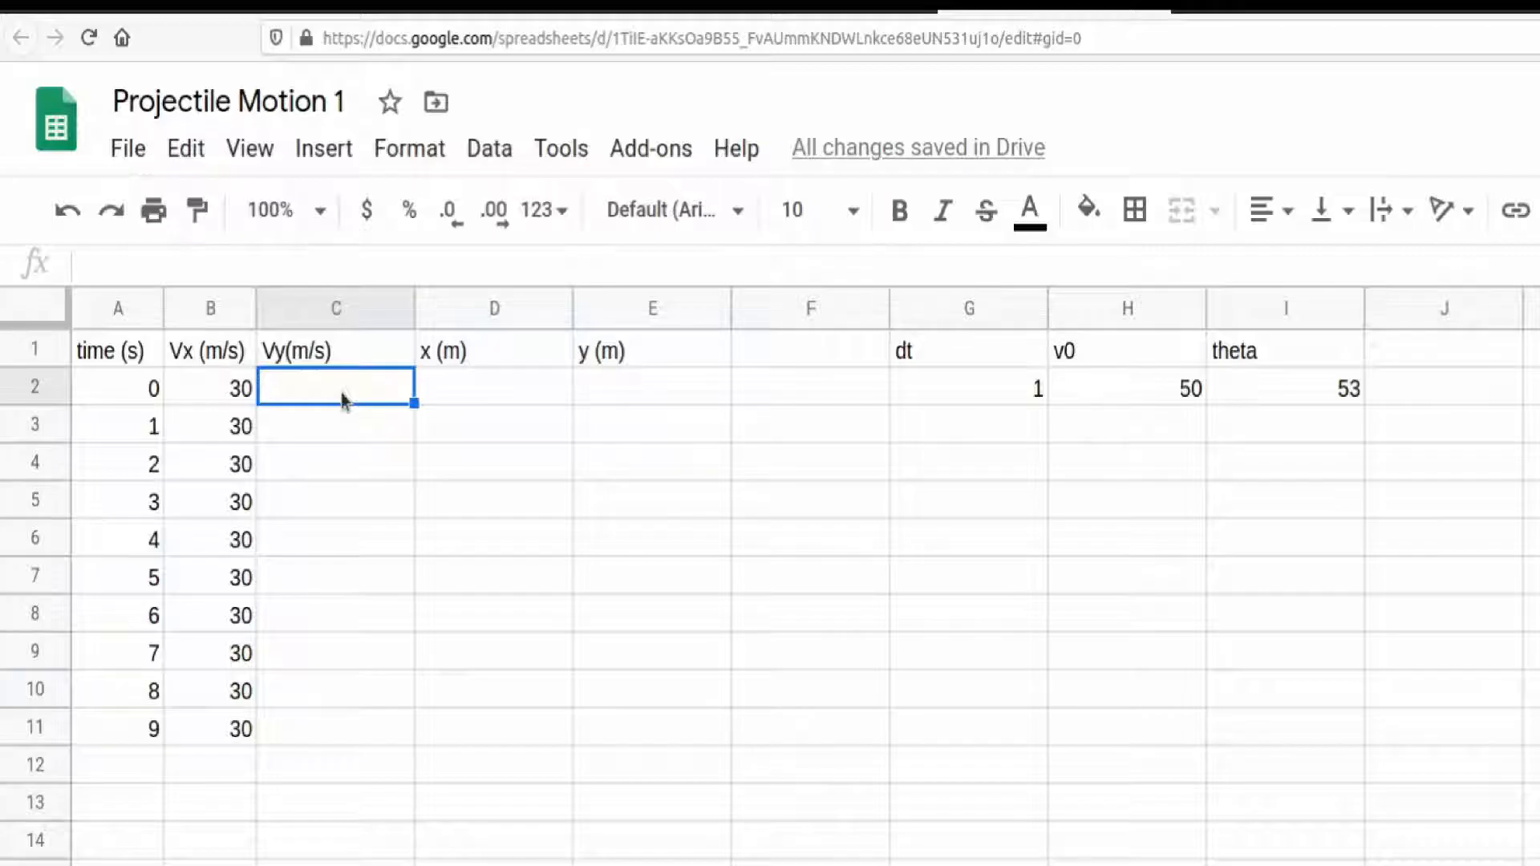
type("=")
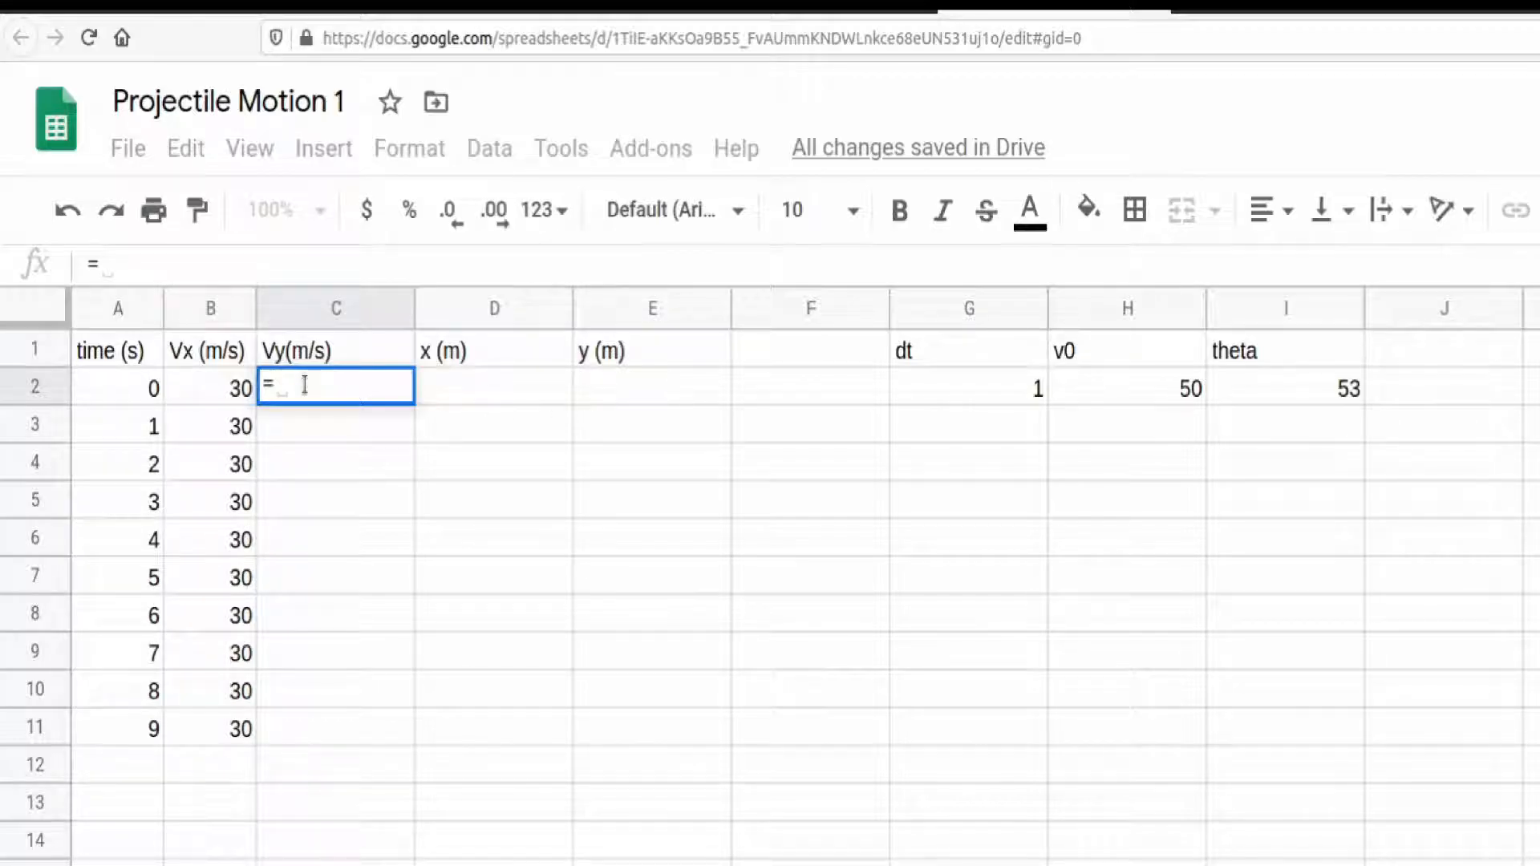
left_click(1119, 401)
key("Left")
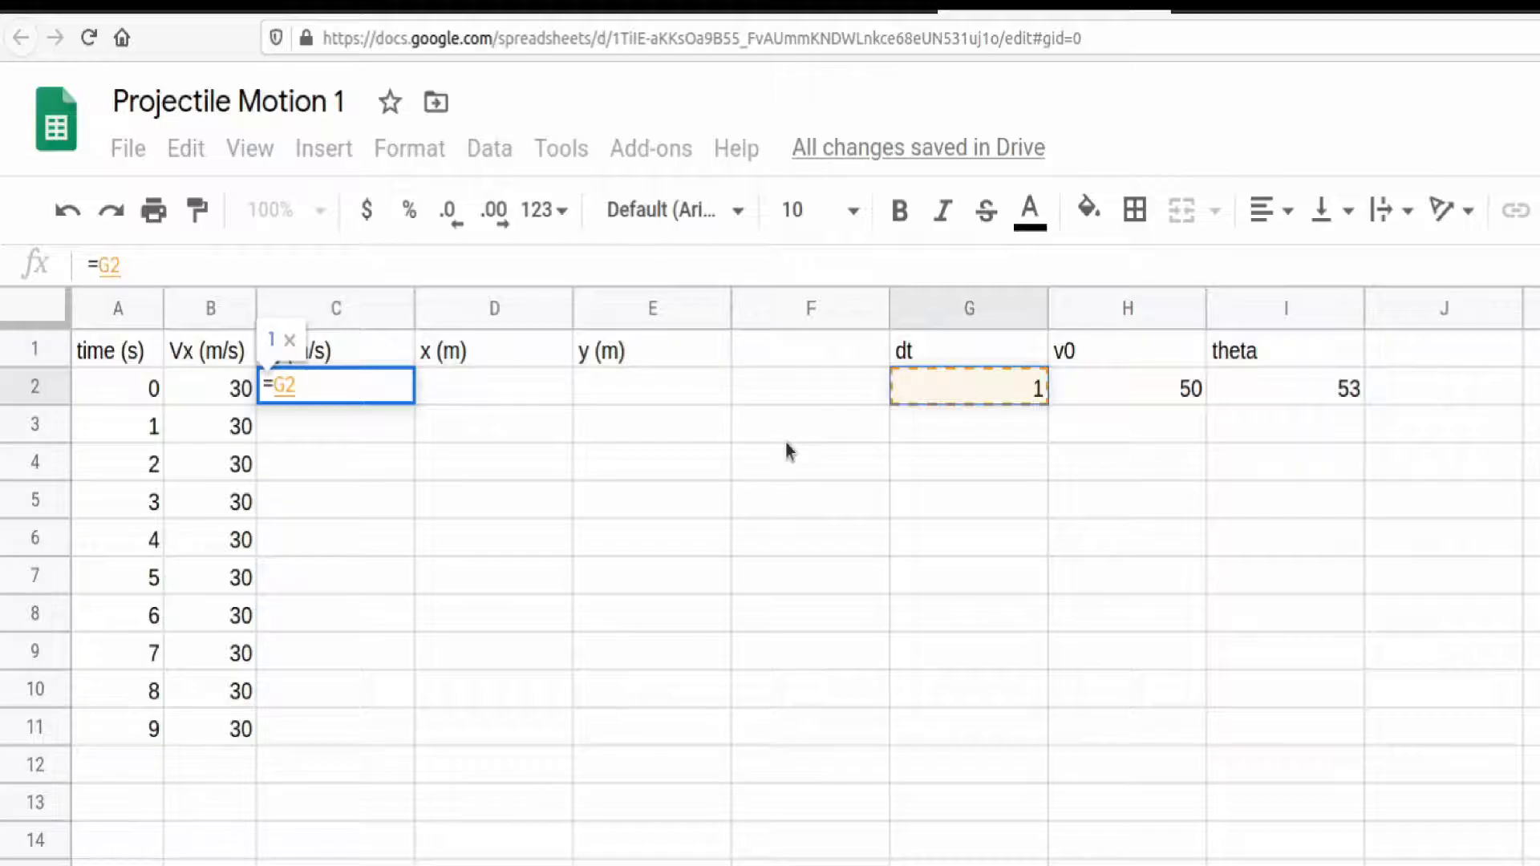
key("BackSpace")
key("BackSpace")
type("$H$2")
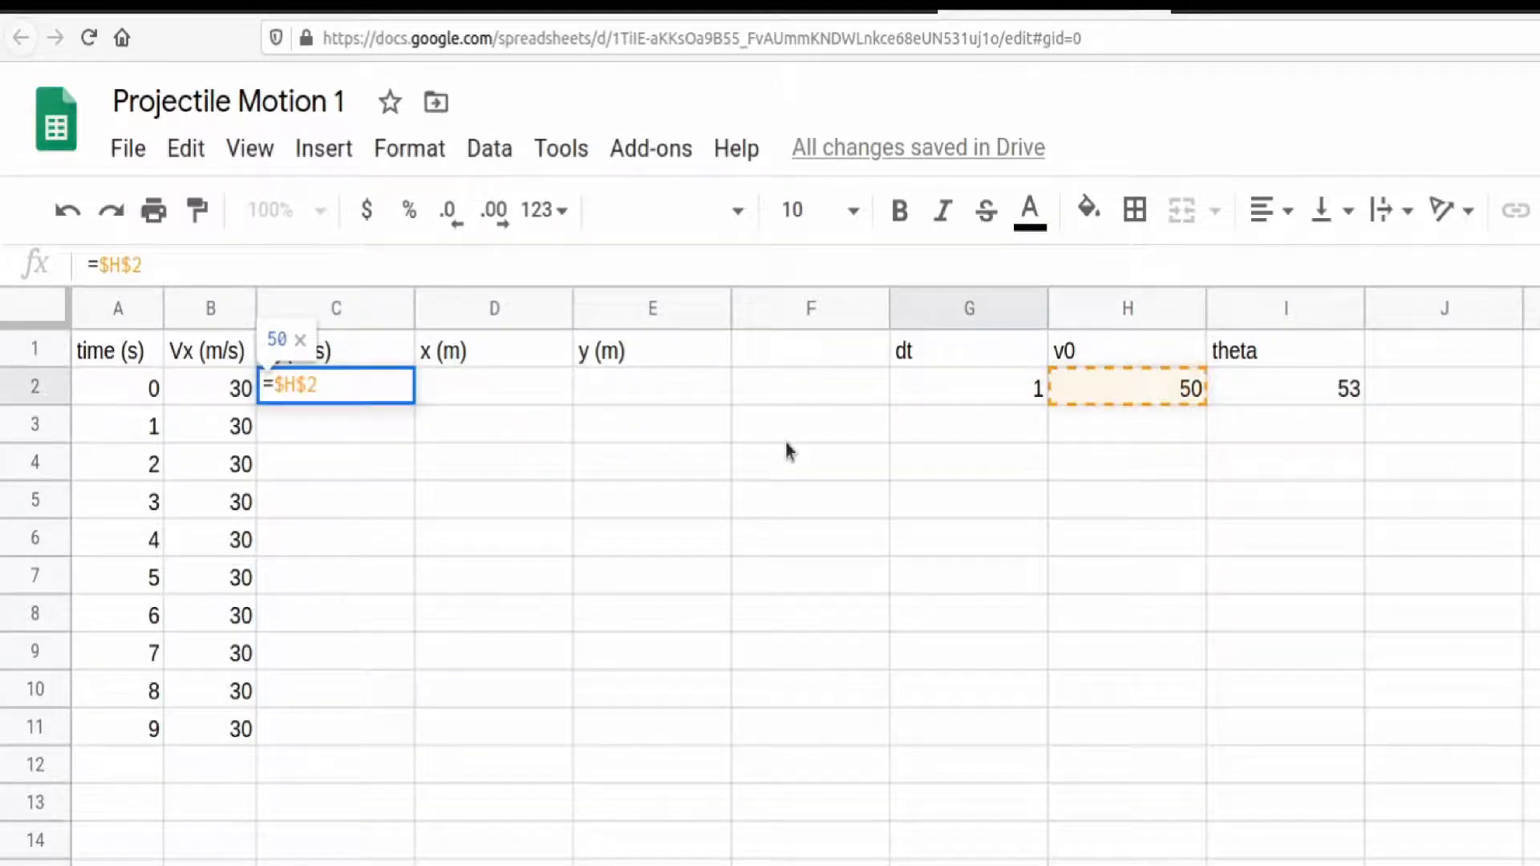
type("*sin(")
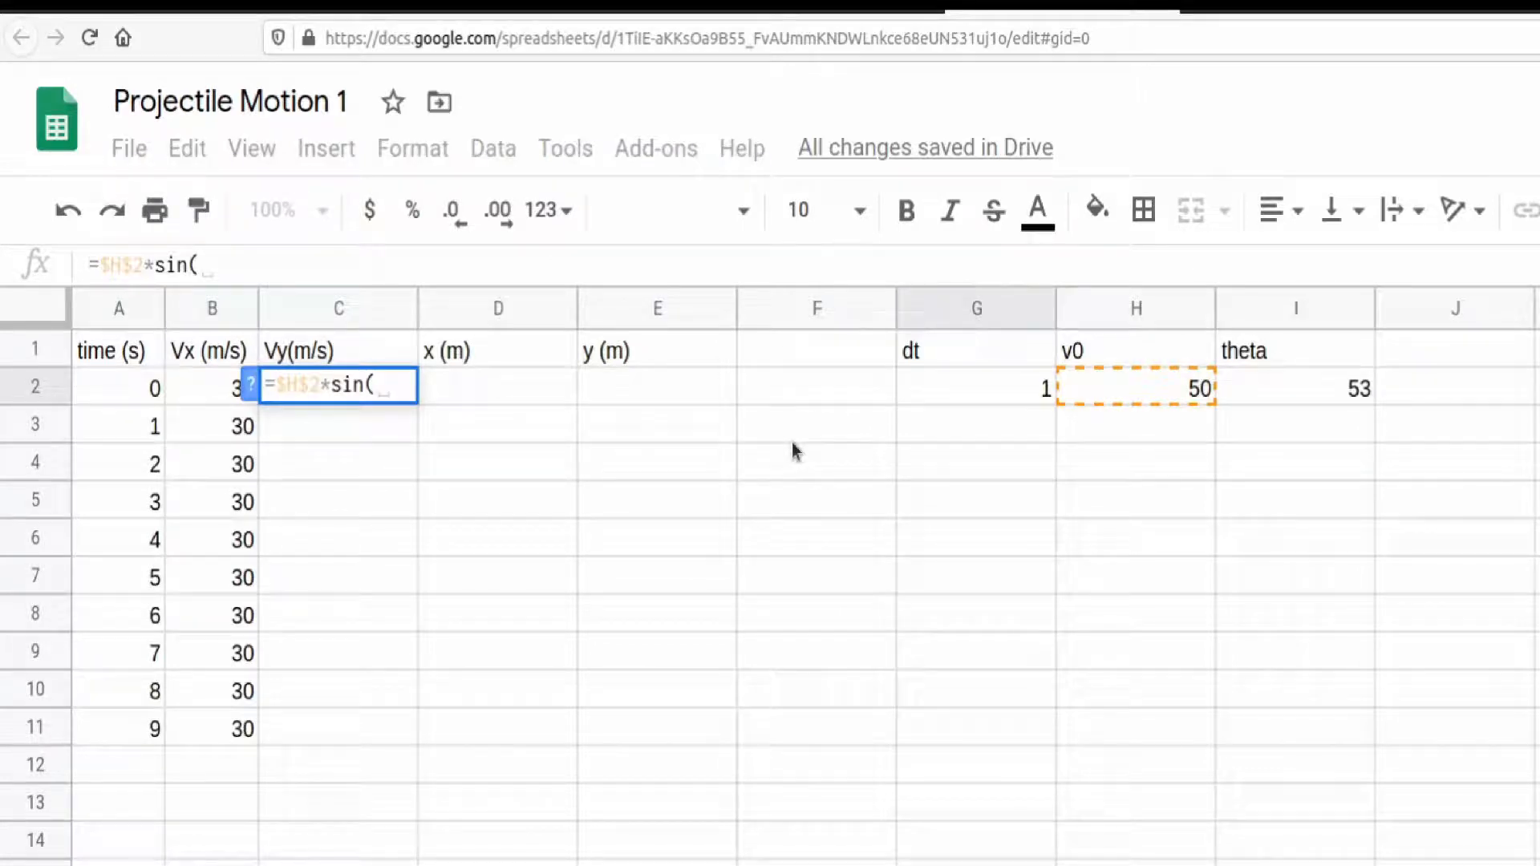
type("radians)")
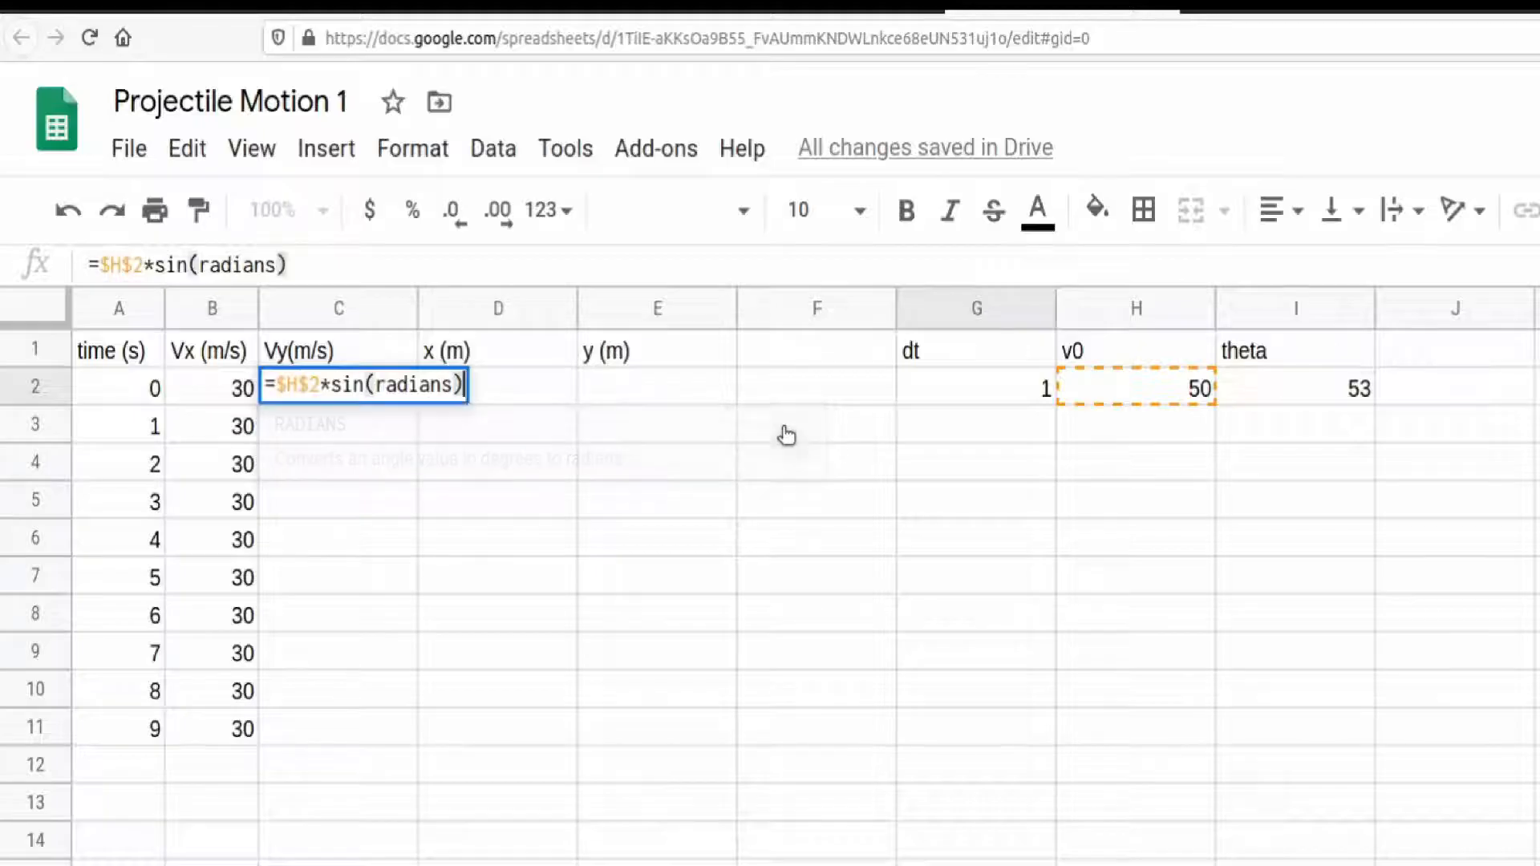
key("BackSpace")
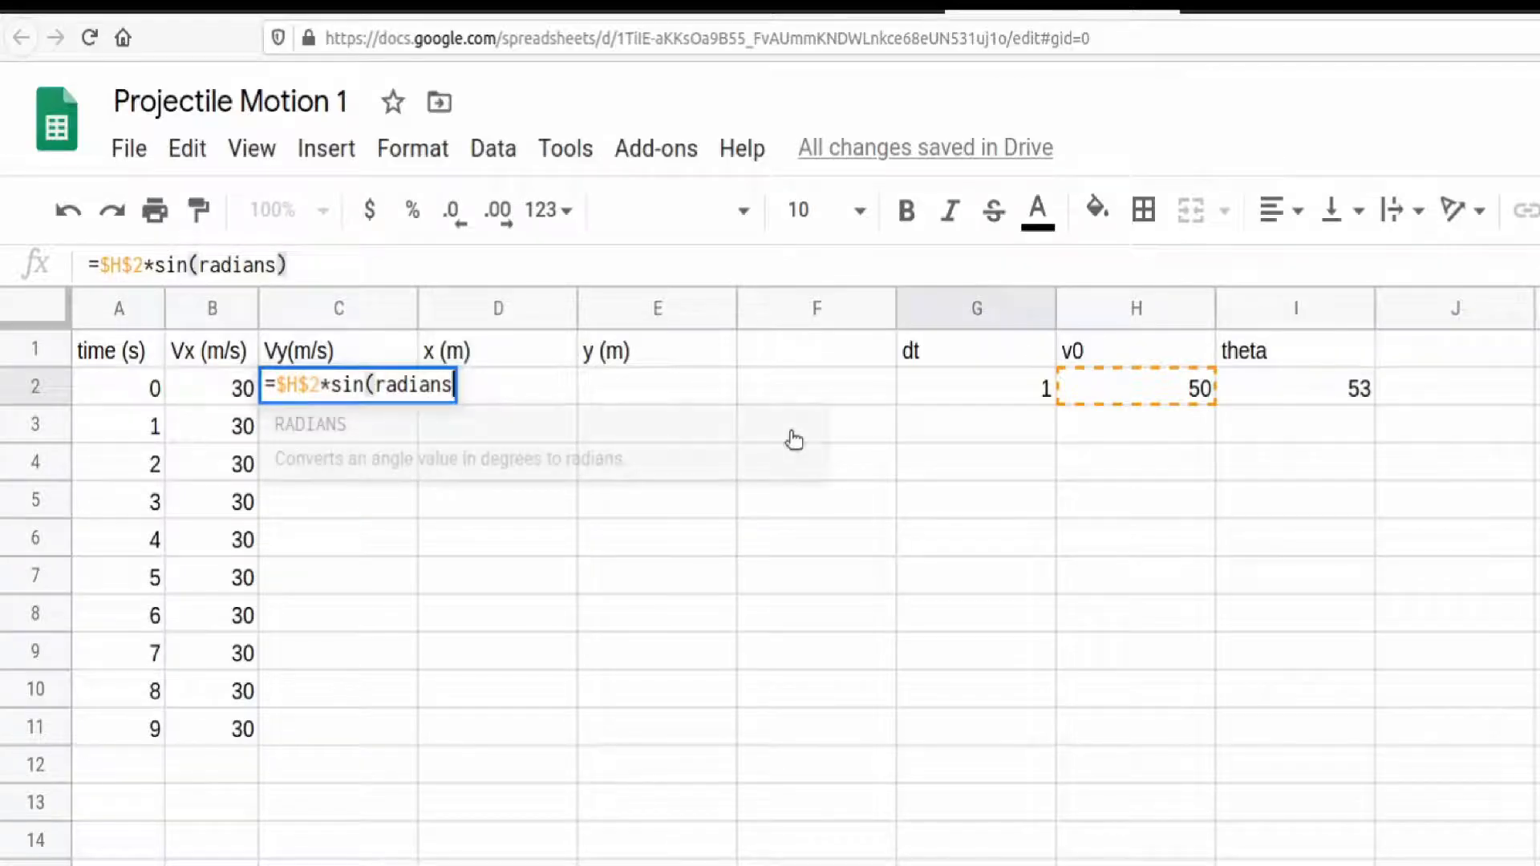
type("(")
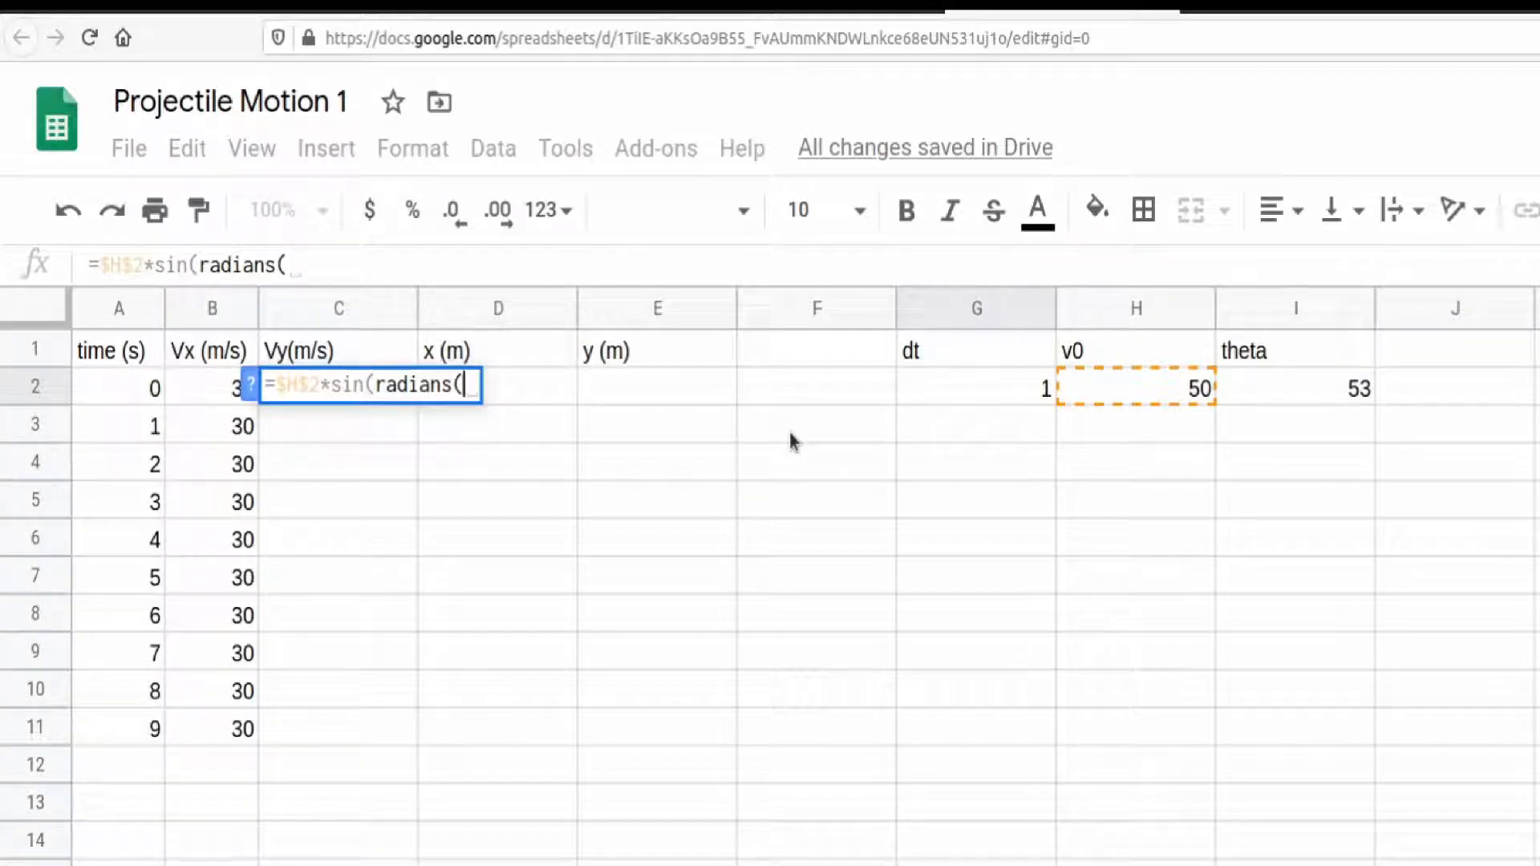
type("$2")
key("BackSpace")
key("BackSpace")
type("$I$2")
key("Return")
Step: Reduce the decimal places of the whole Vy column C until values show as whole numbers
left_click(339, 309)
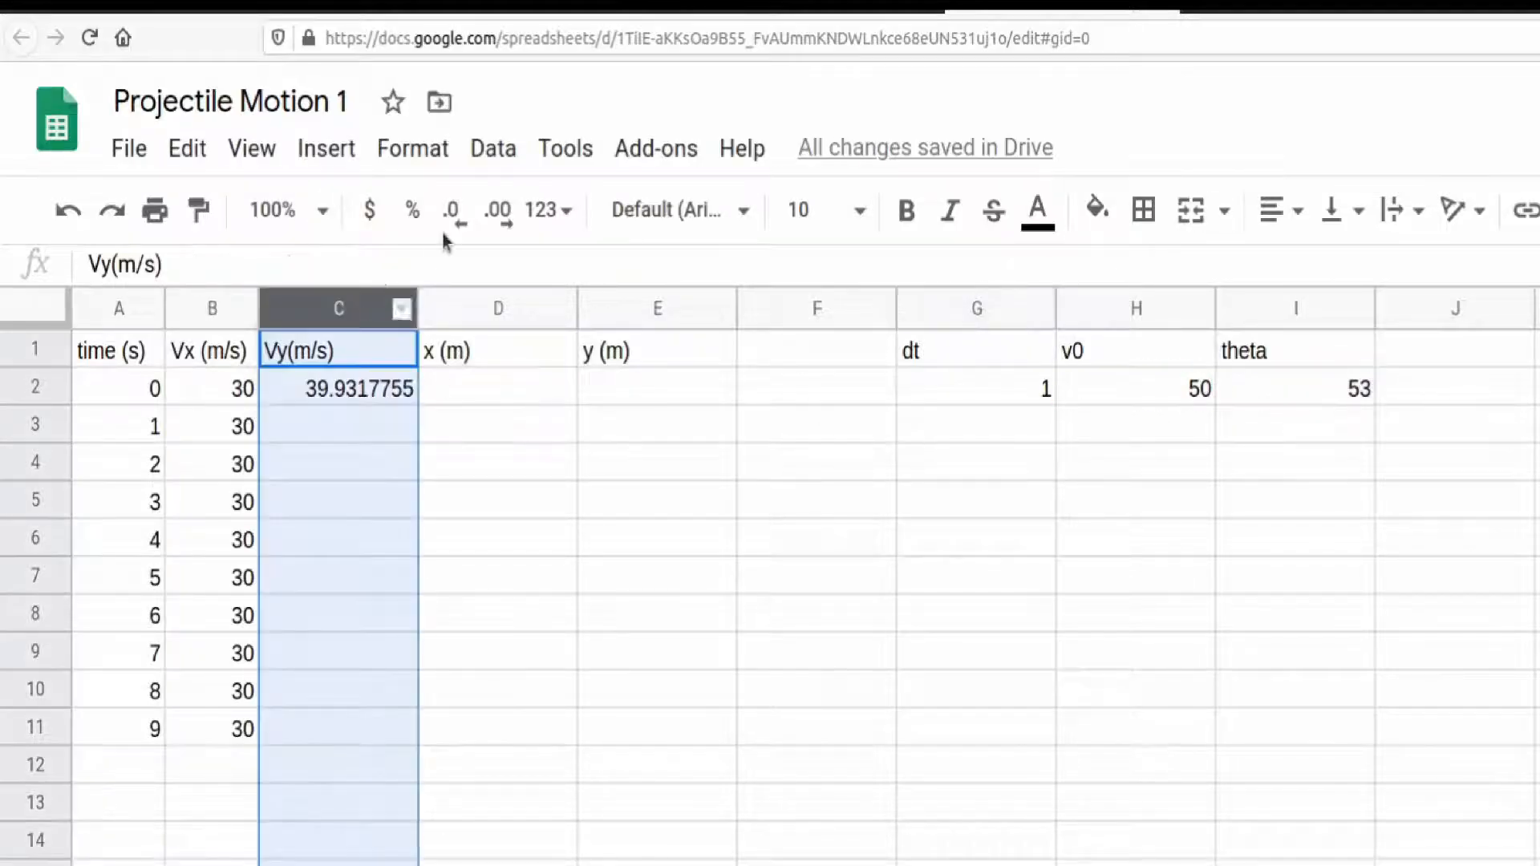
left_click(453, 215)
left_click(453, 215)
left_click(453, 215)
left_click(365, 423)
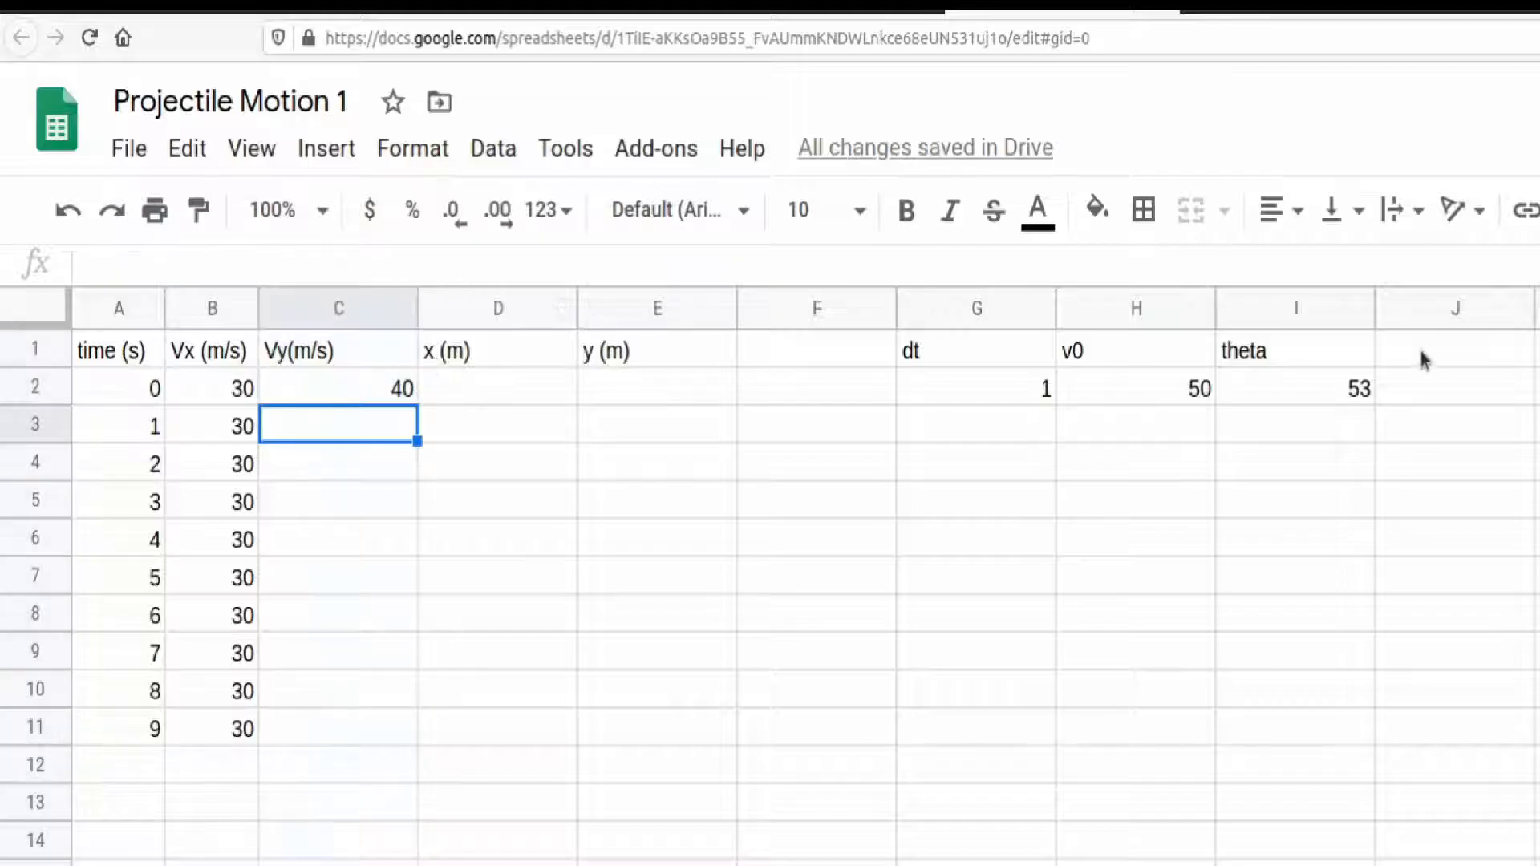
Step: Add a gravity parameter with the header g in J1 and the value -10 in J2
left_click(1423, 358)
type("g")
key("Return")
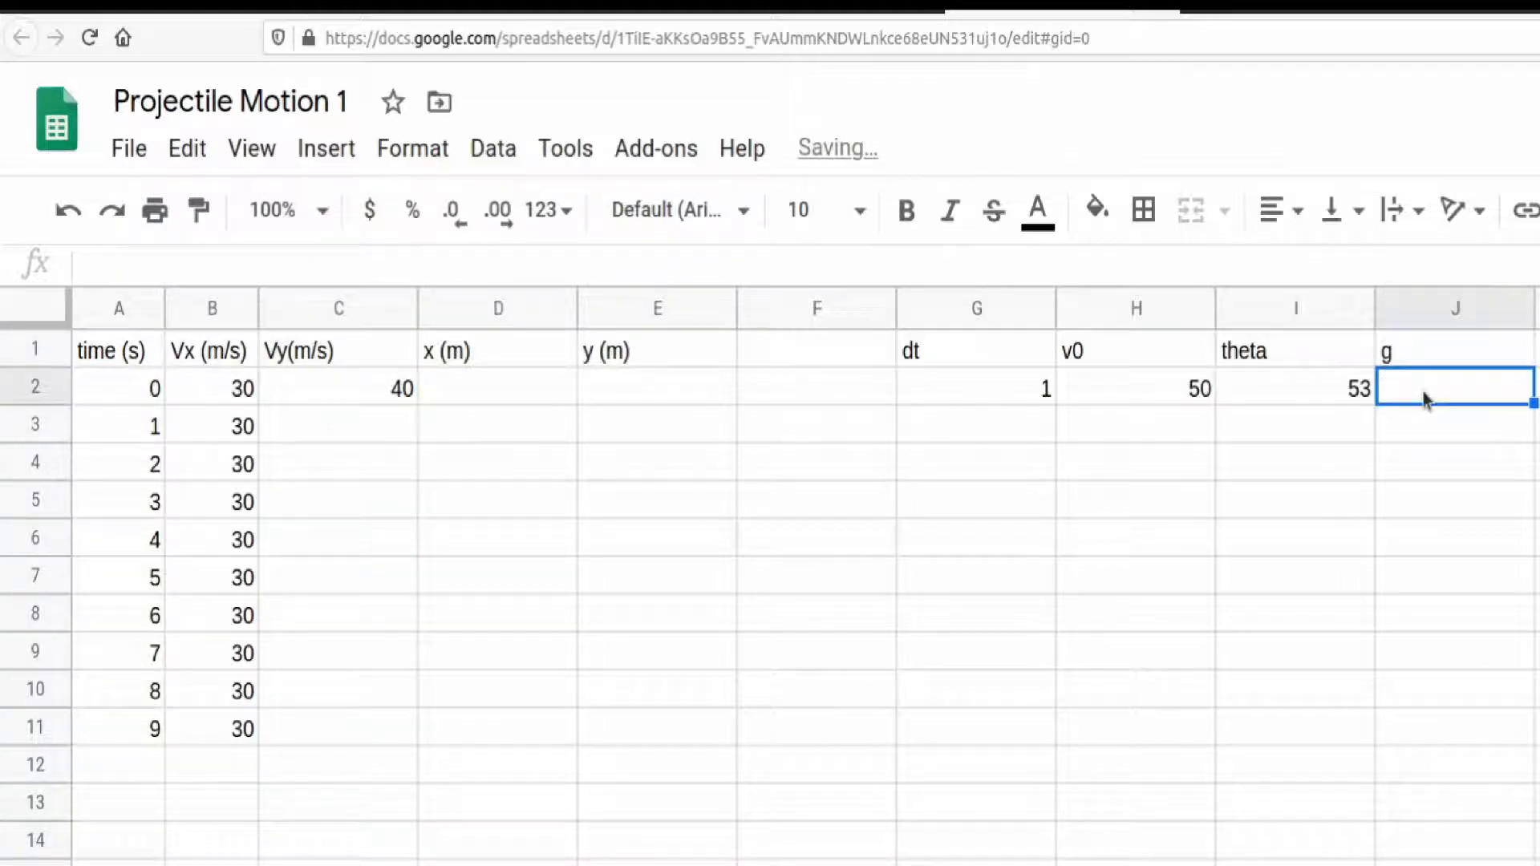
type("-10")
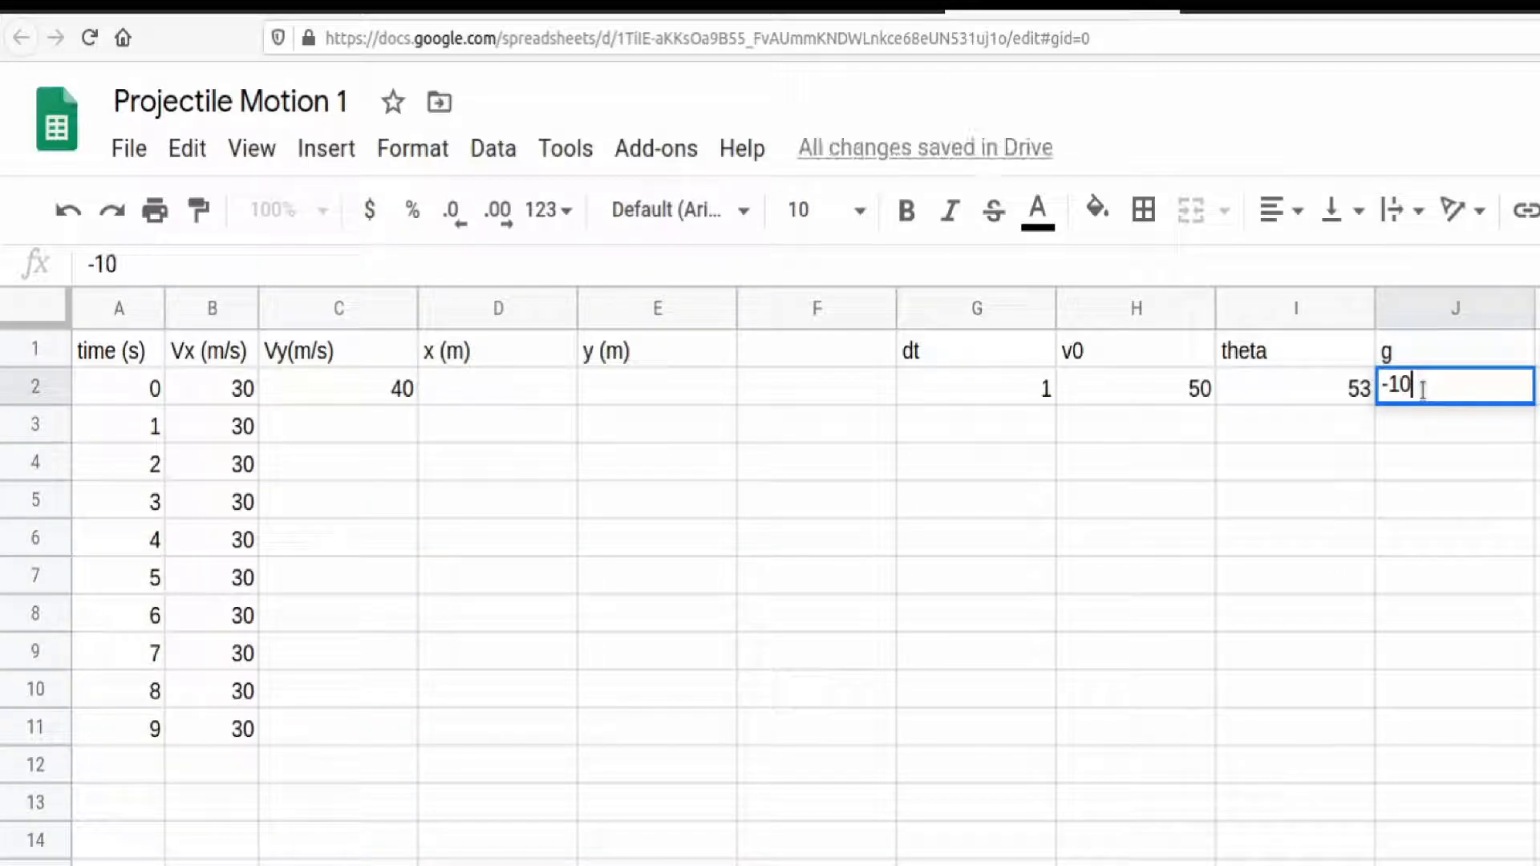
key("Return")
Step: Enter the vertical velocity formula =C2-$J$2*$G$2 in cell C3
left_click(384, 391)
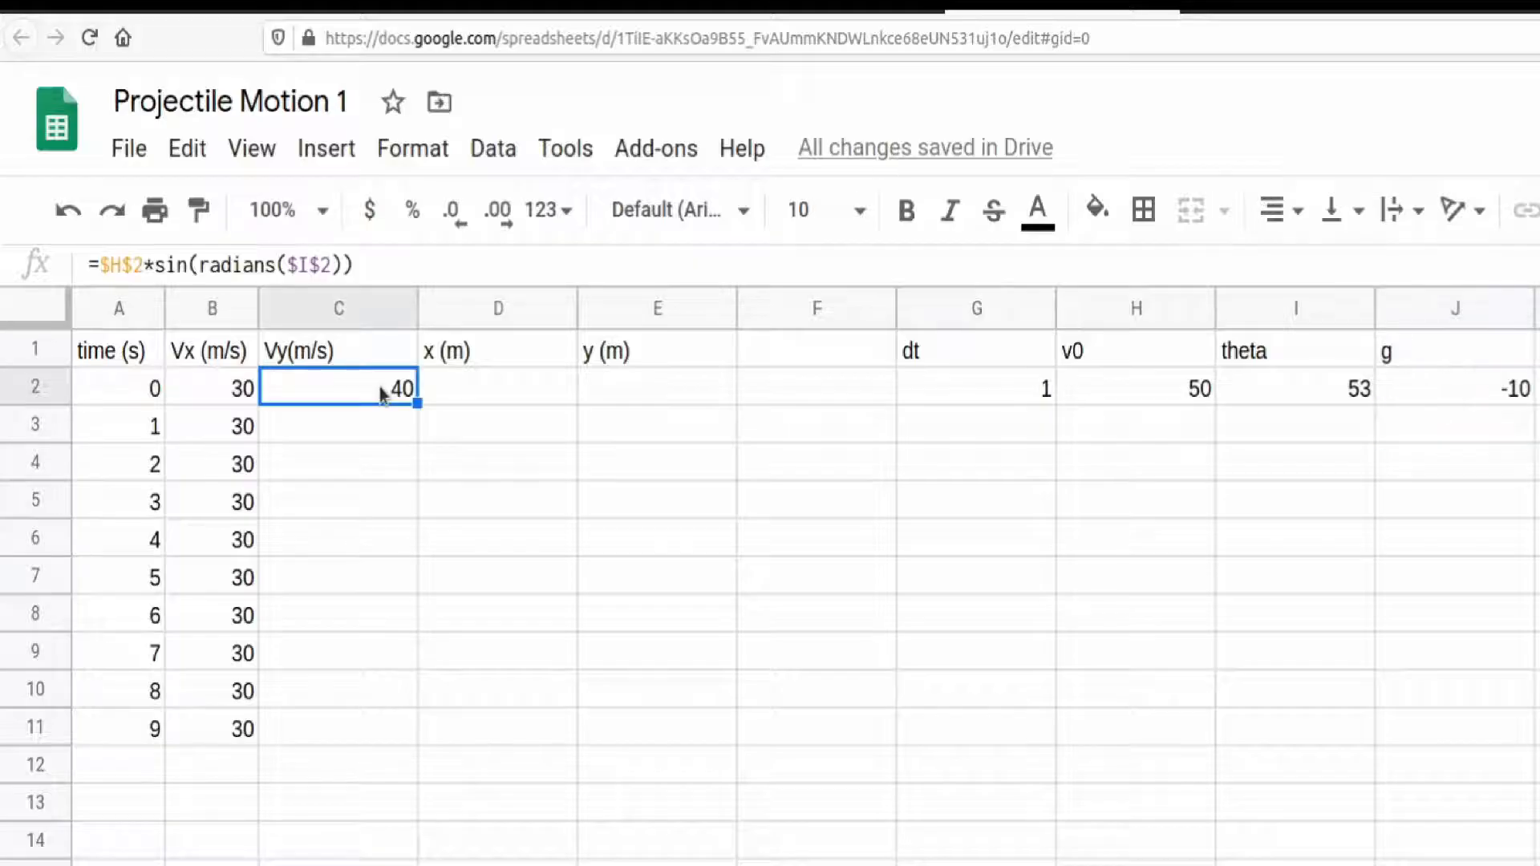
left_click(372, 438)
type("=")
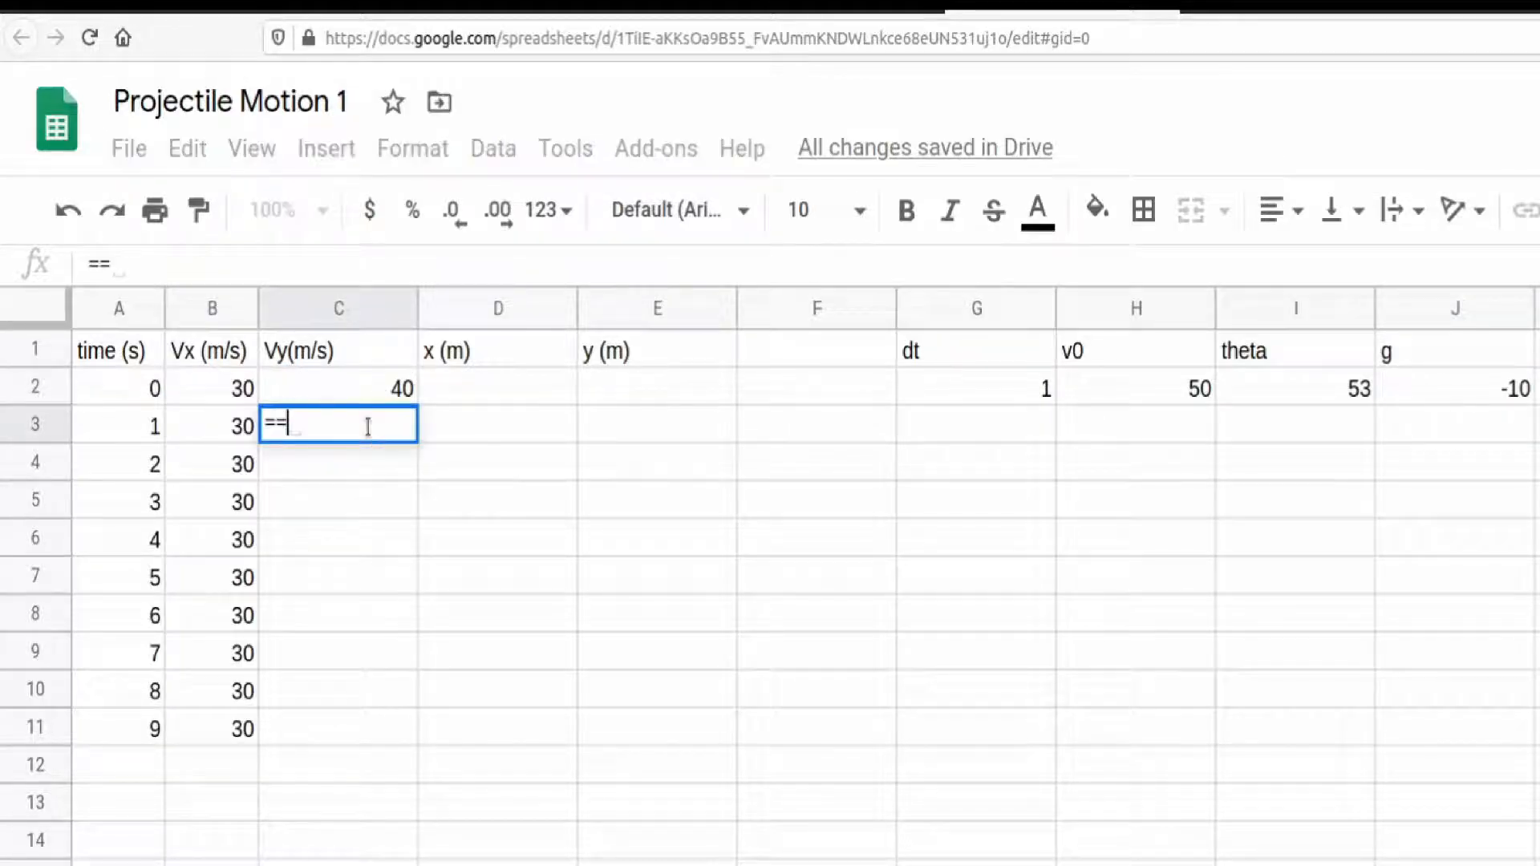
left_click(351, 393)
type("-")
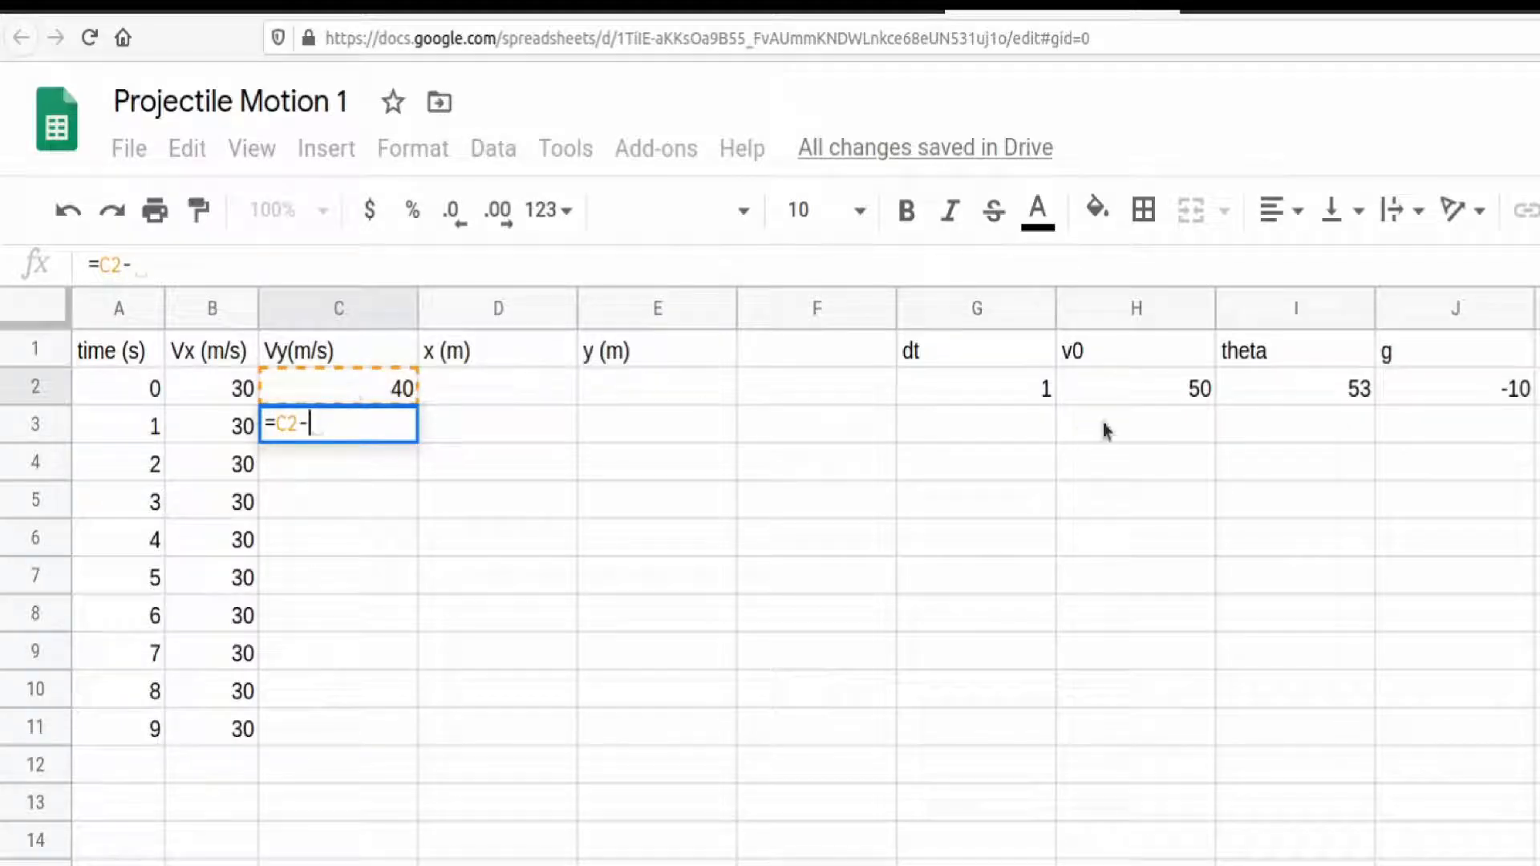
type("$")
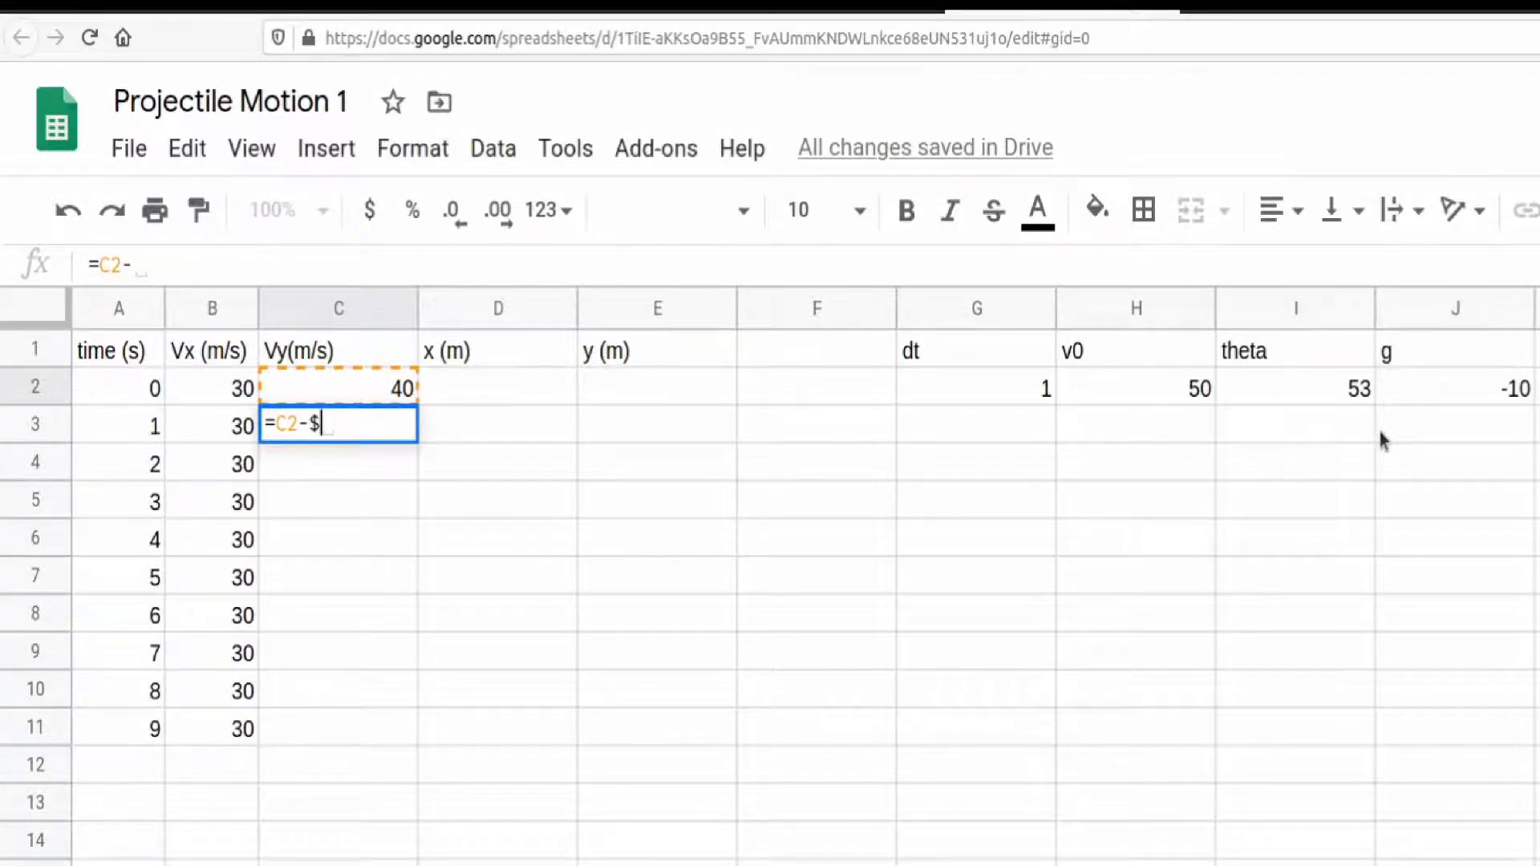
type("J$2*")
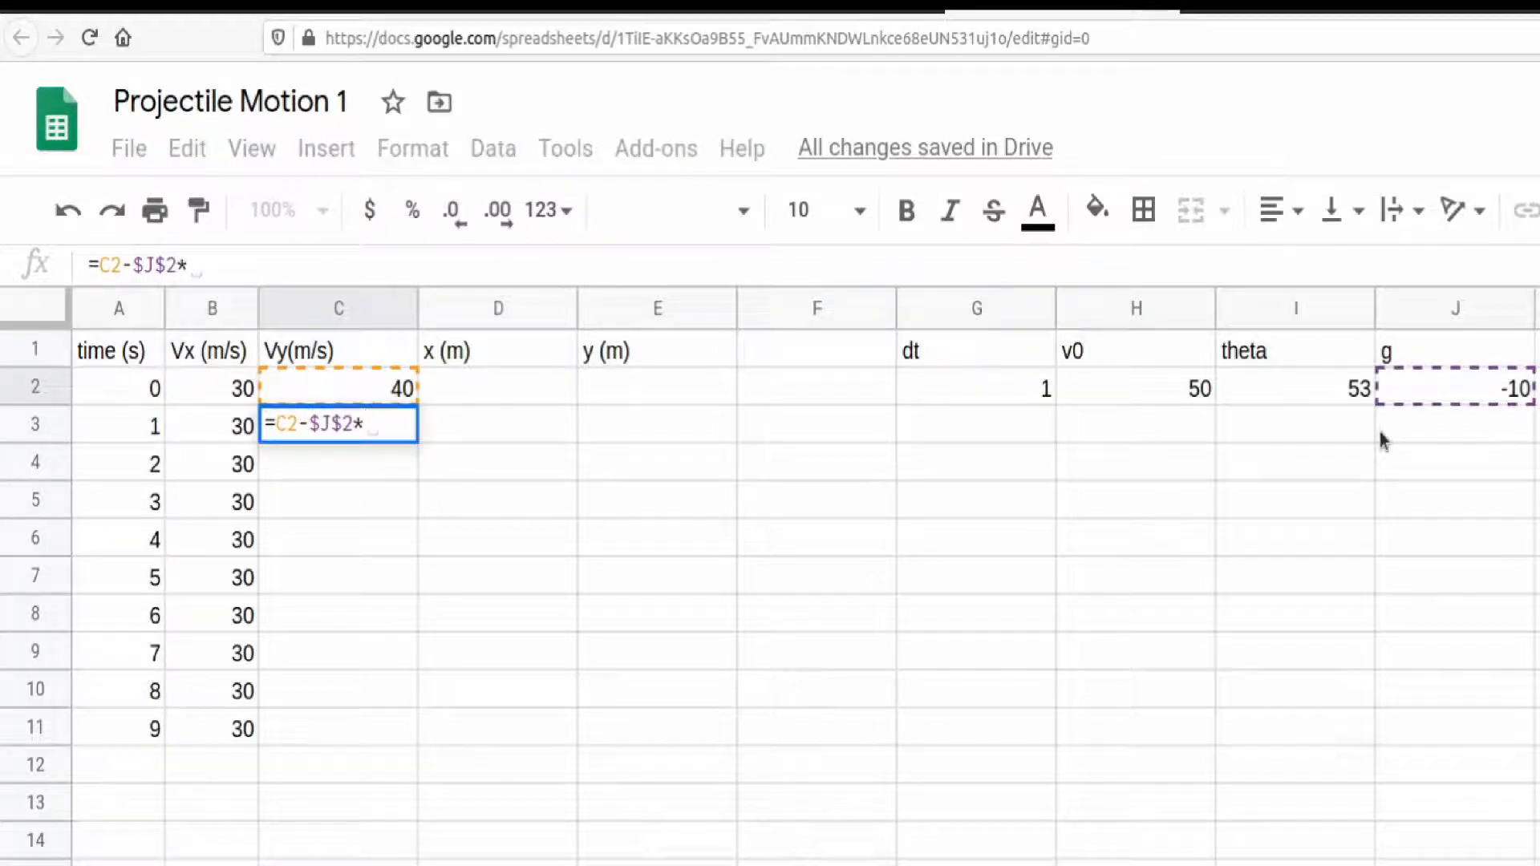
type("$")
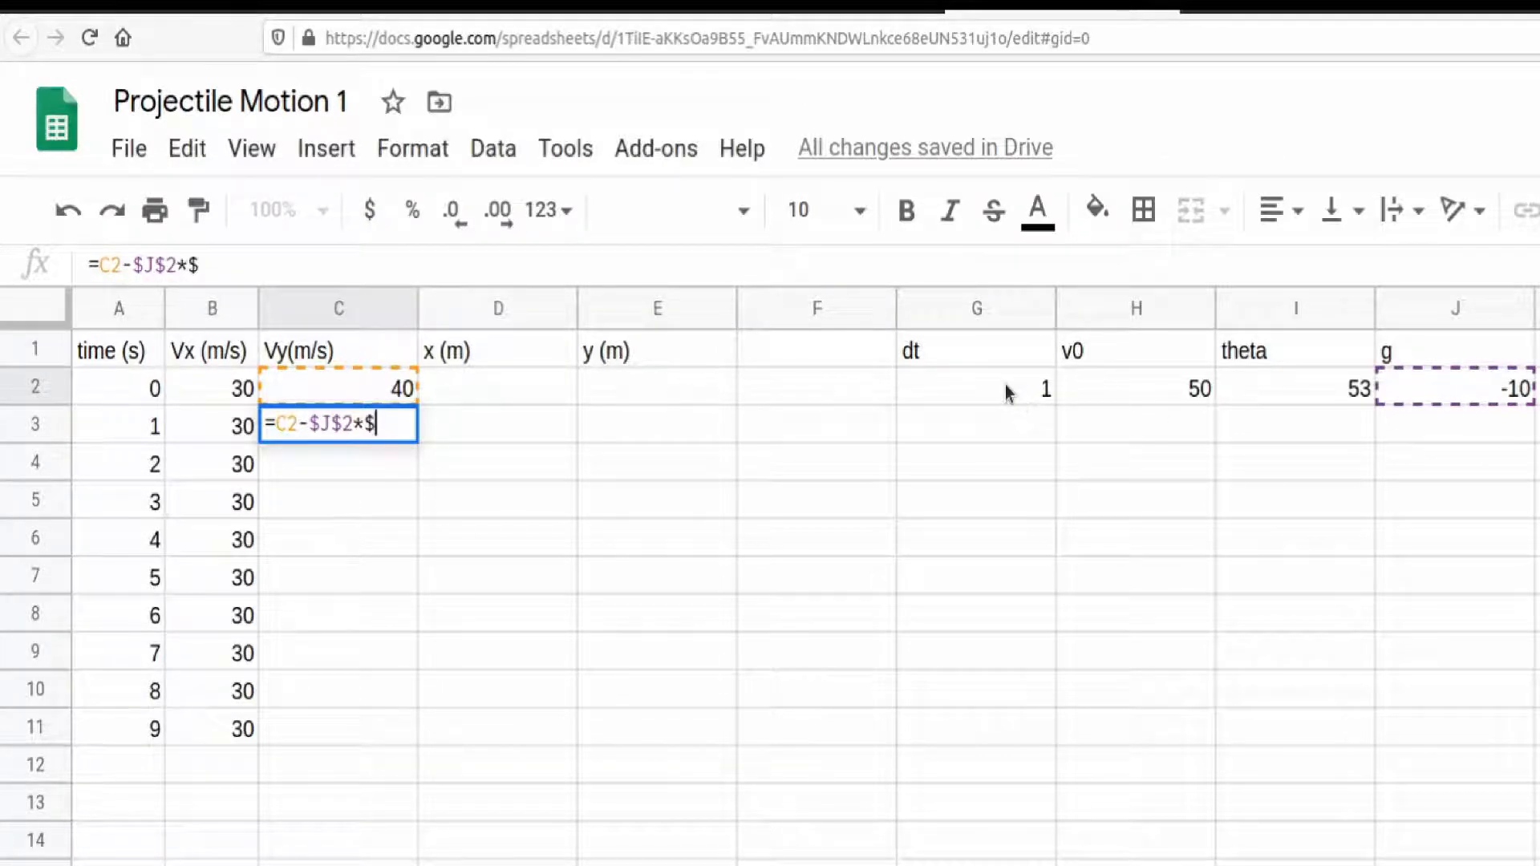
type("G$2")
key("Return")
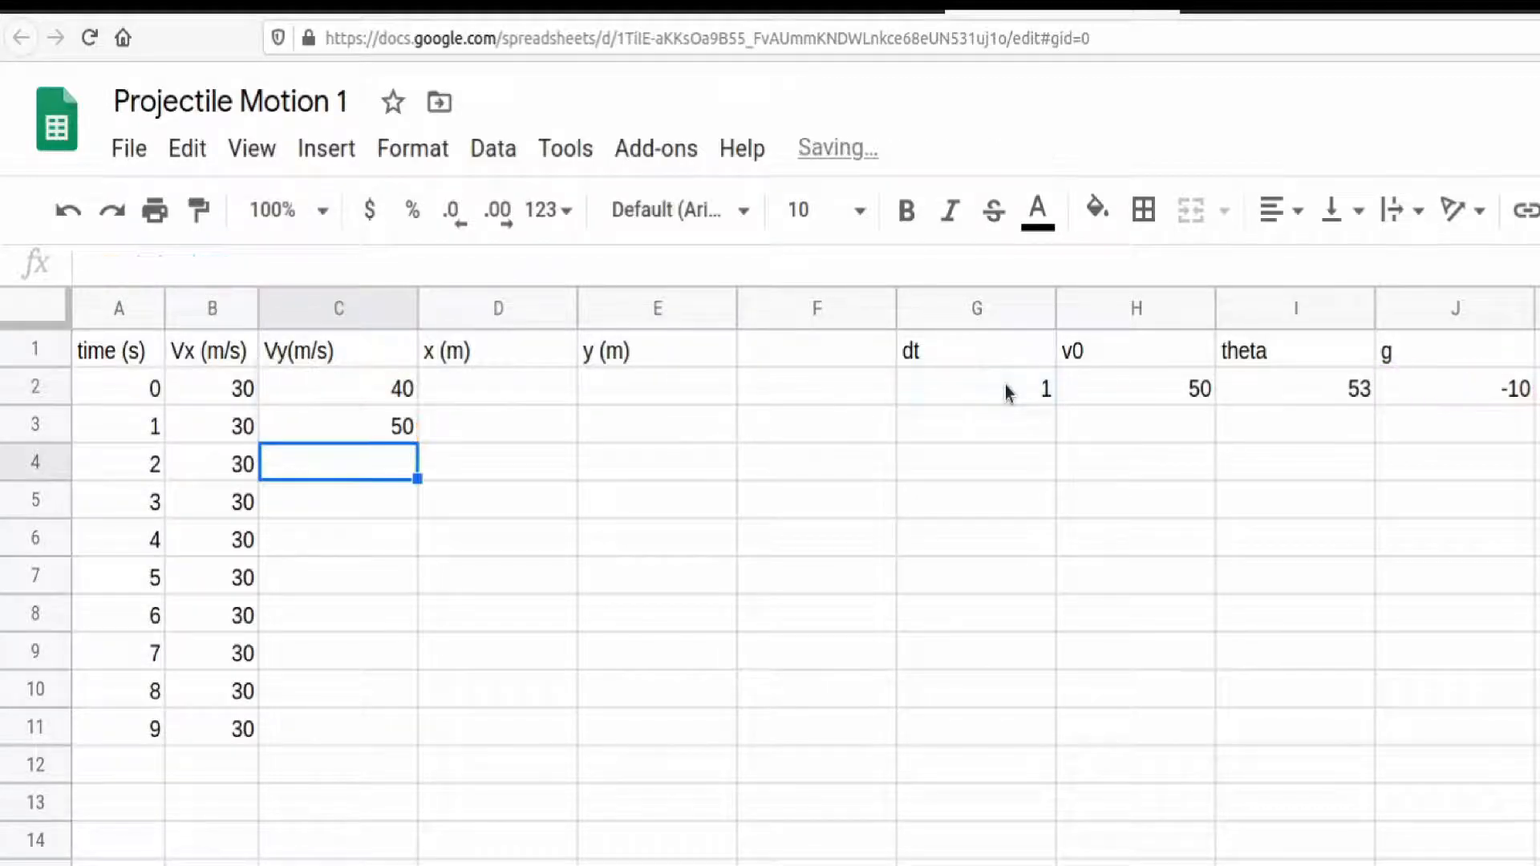
Step: Replace the minus sign in C3's formula with a plus so it reads =C2+$J$2*$G$2
key("Up")
left_click(135, 267)
key("BackSpace")
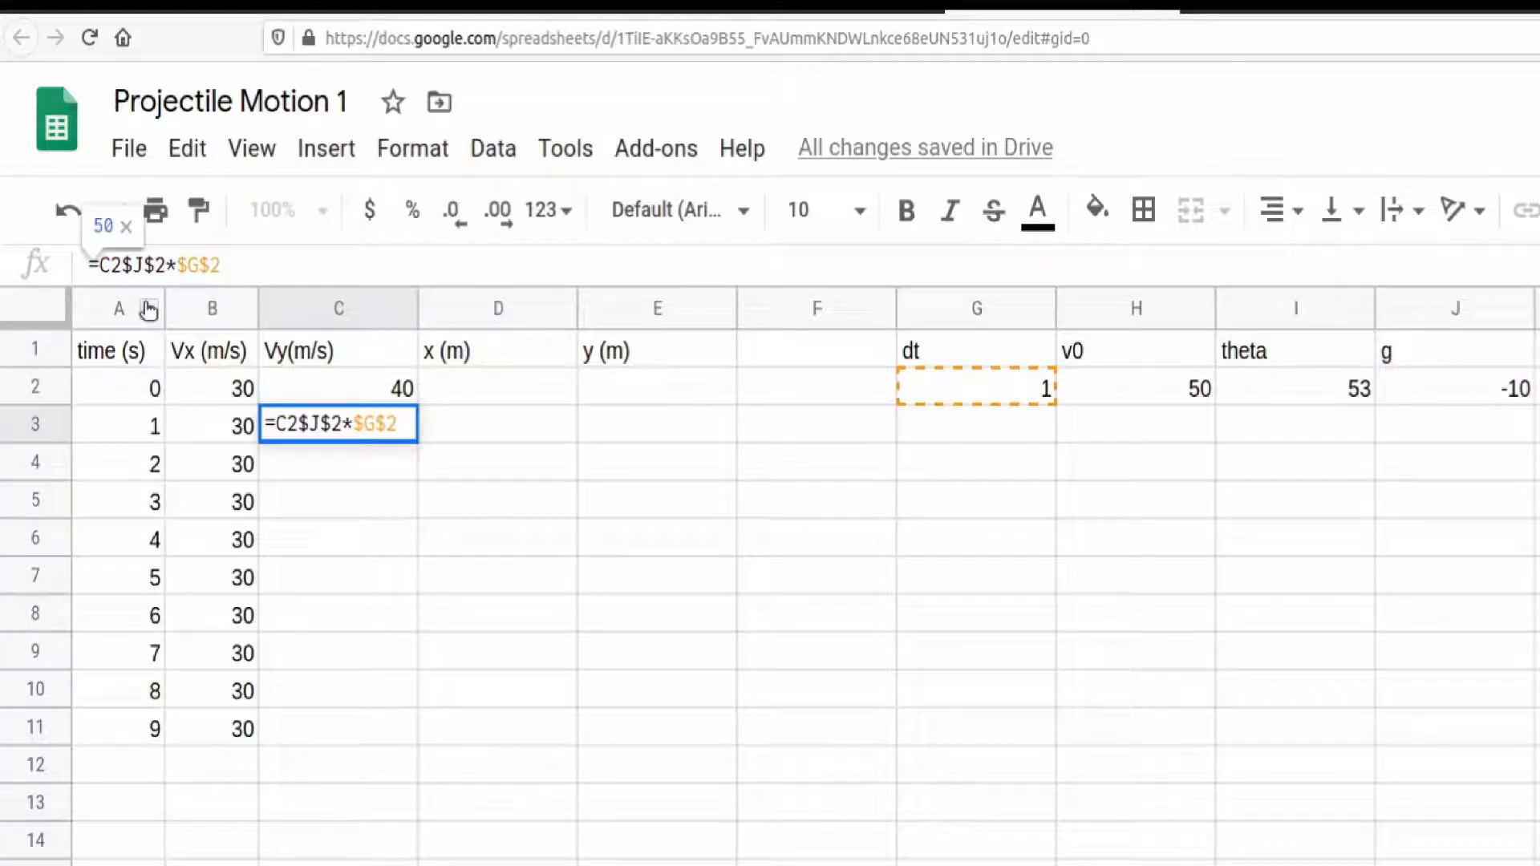
type("+")
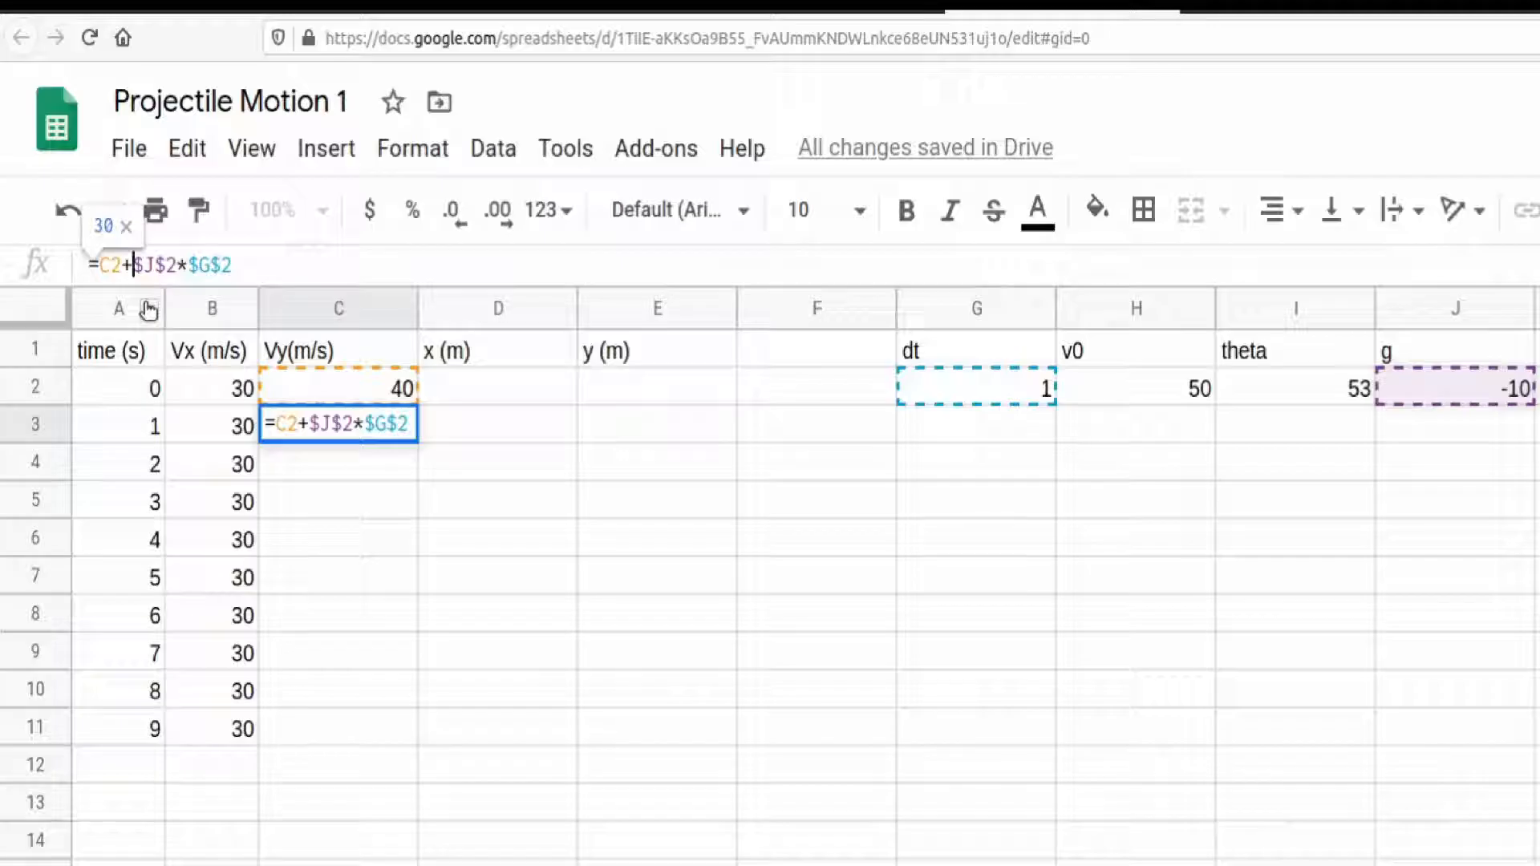
key("Return")
Step: Fill the Vy formula from C3 down through C11, then undo and redo the fill
left_click(336, 429)
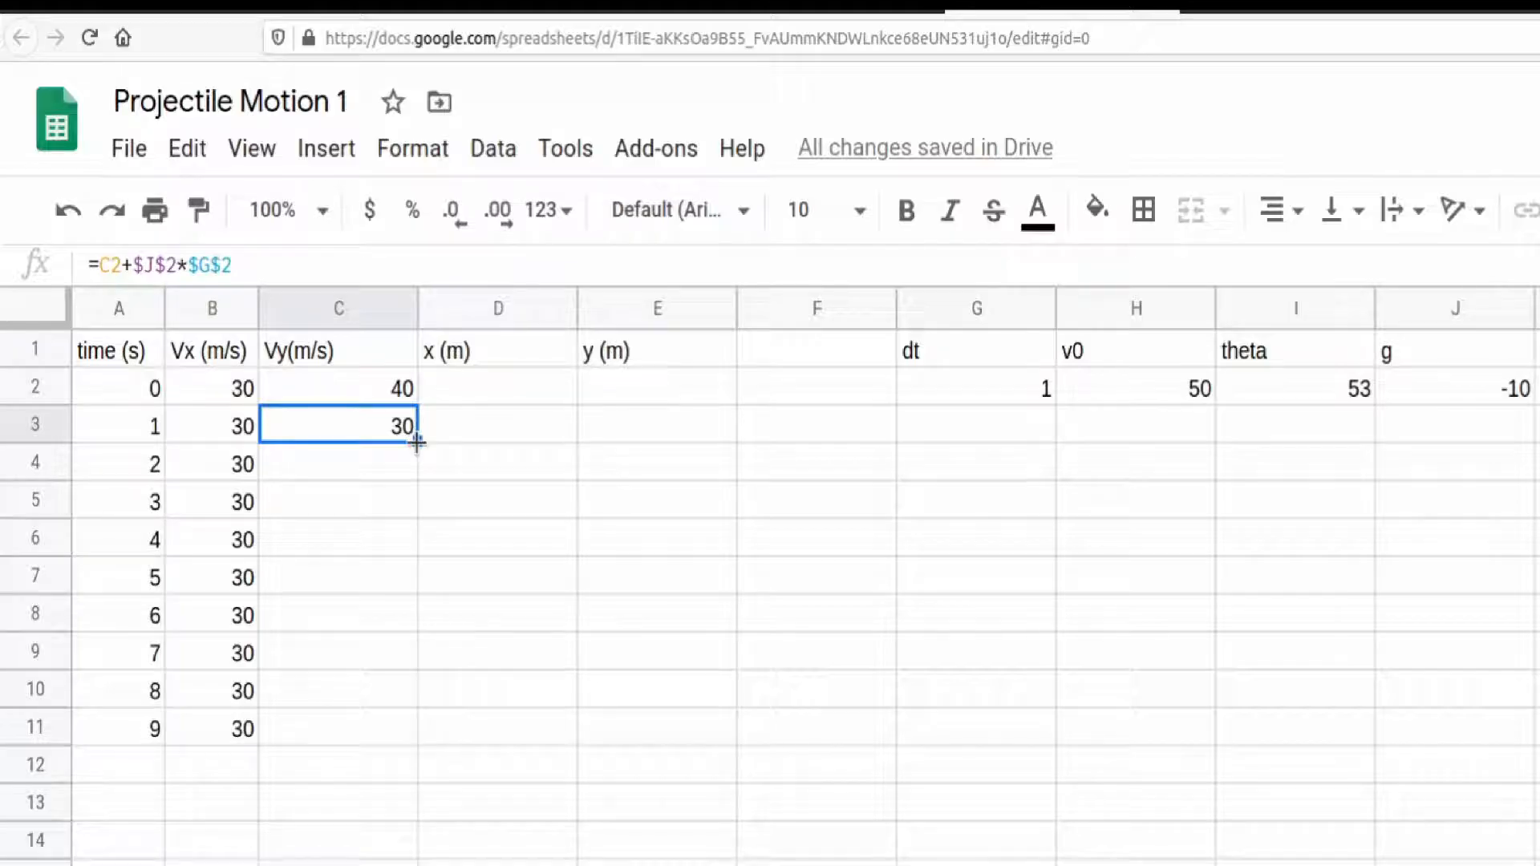
left_click_drag(417, 441, 401, 730)
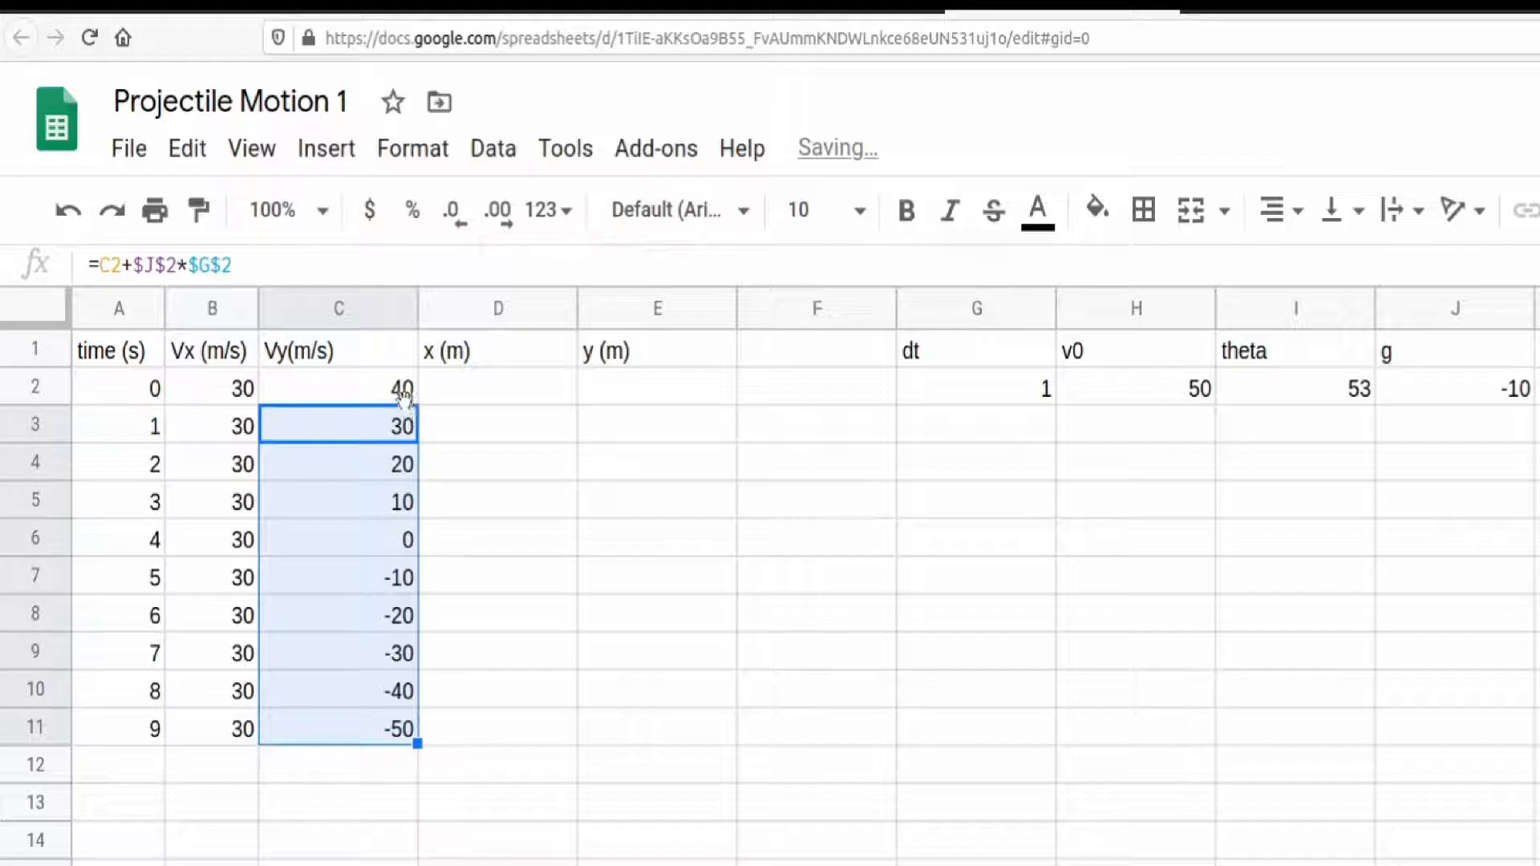
key("ctrl+z")
key("ctrl+y")
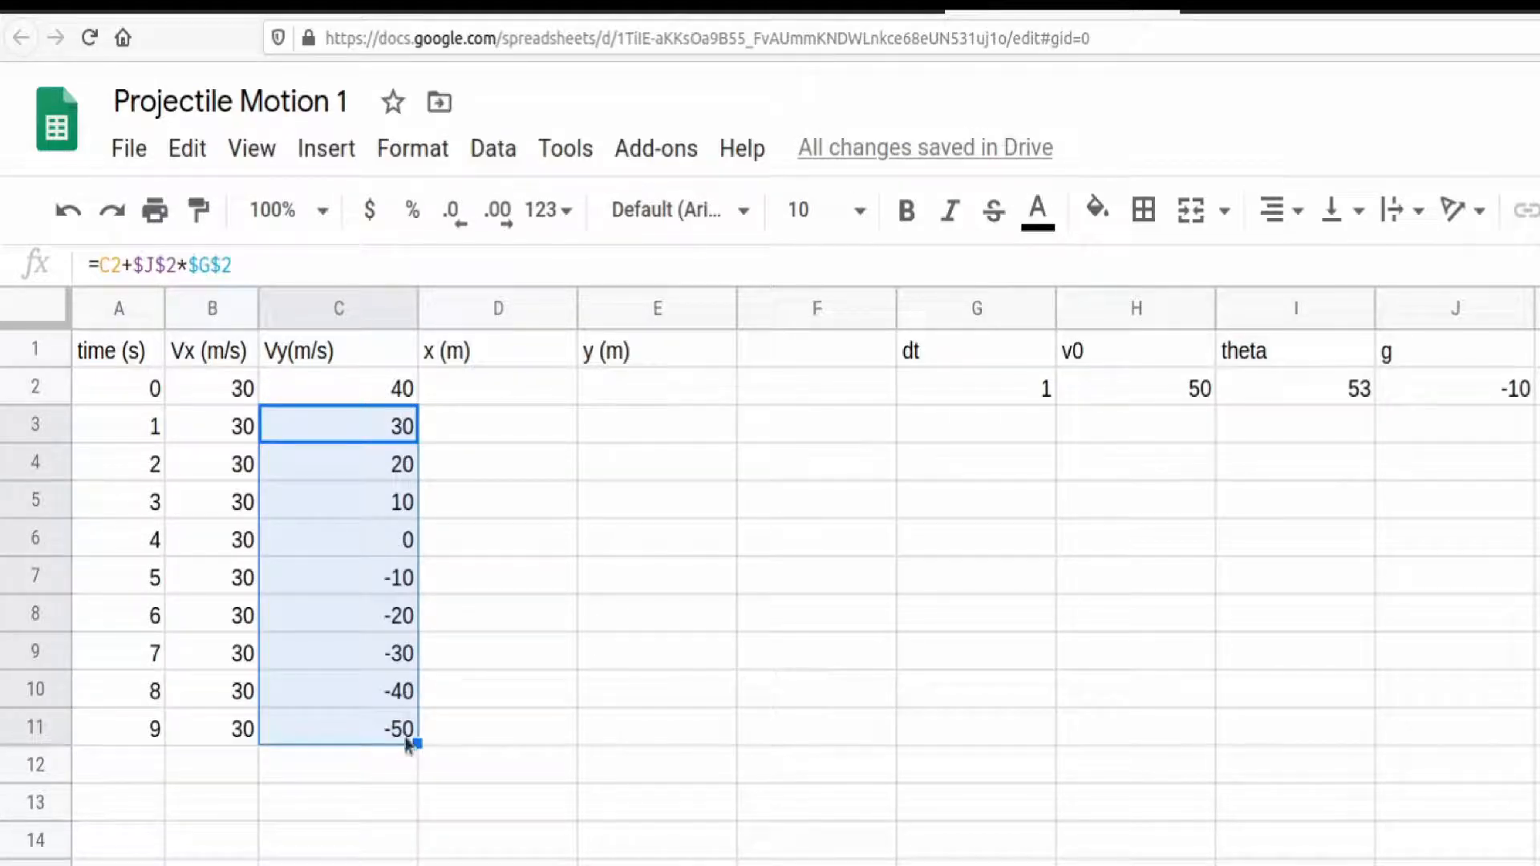
Step: Enter 0 as the starting x position in cell D2
left_click(497, 390)
type("x")
key("BackSpace")
key("BackSpace")
type("0")
key("Return")
Step: Enter the x position formula =D2*B3*$G$2 in cell D3, with an absolute reference to the time step
type("=")
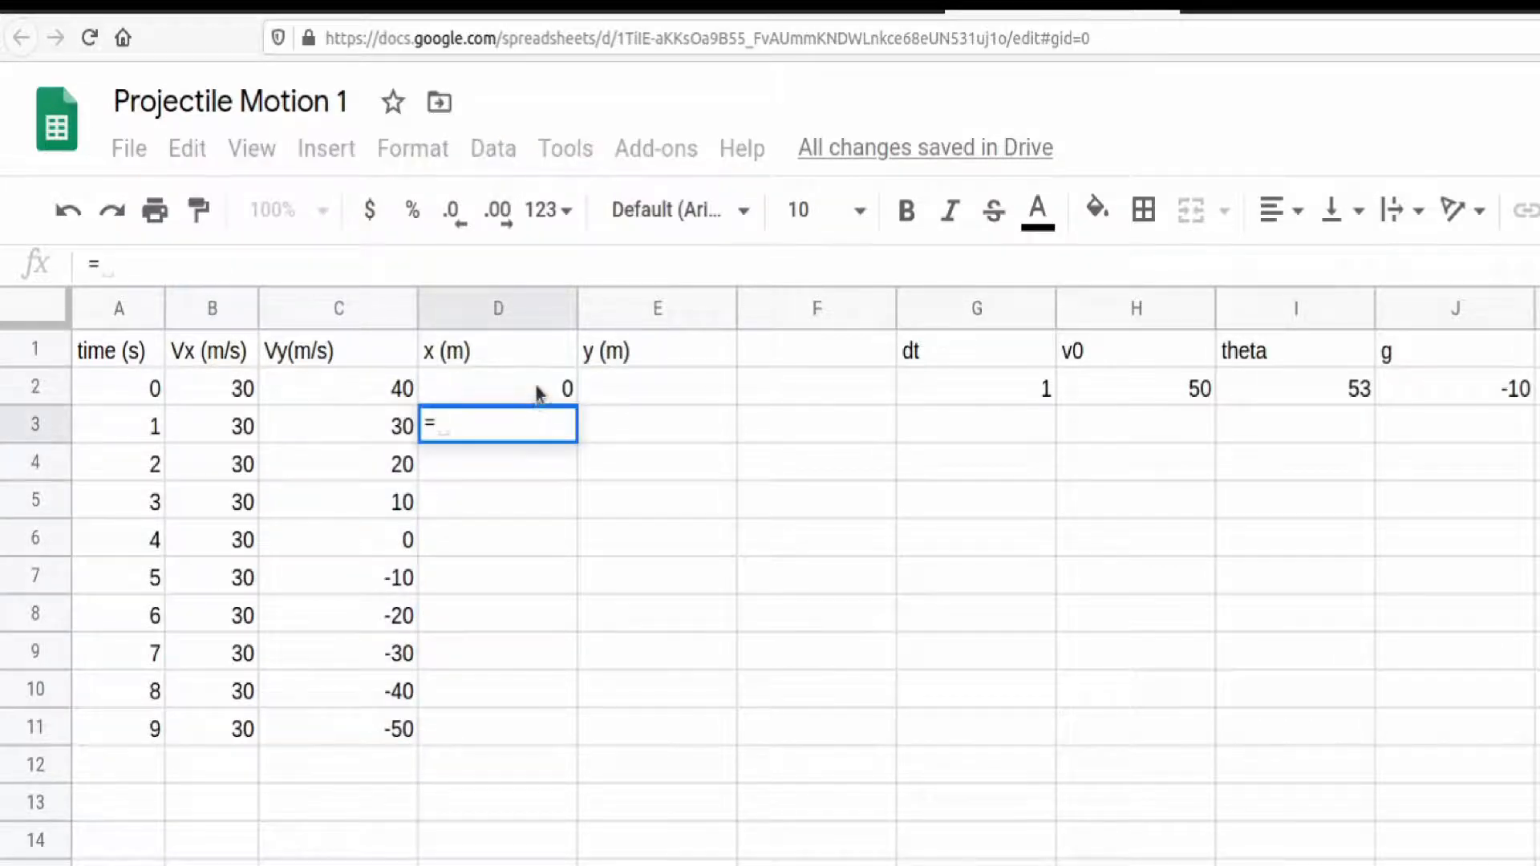
left_click(538, 390)
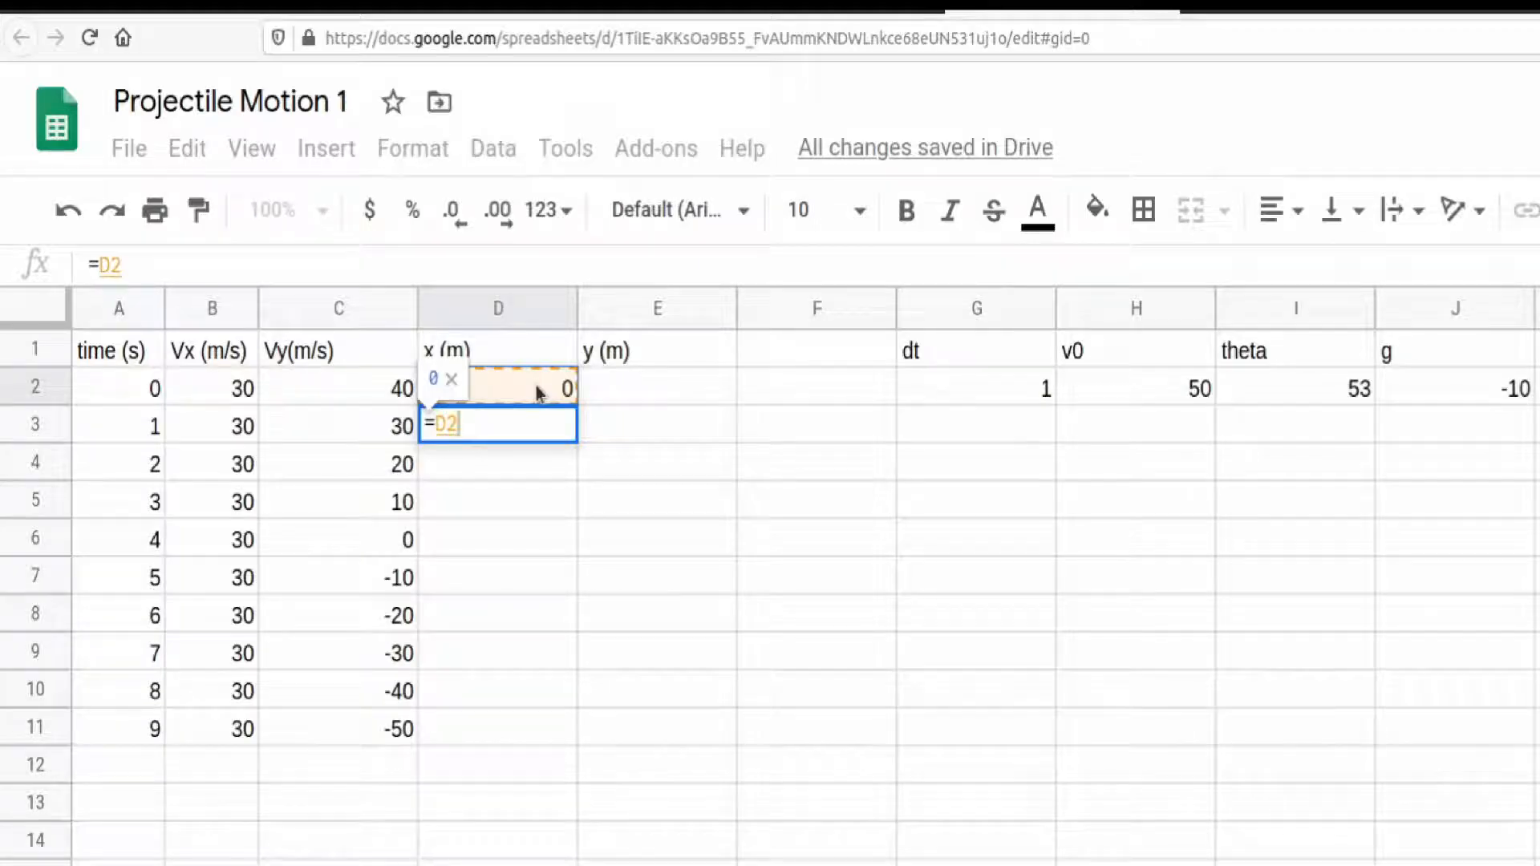
type("*")
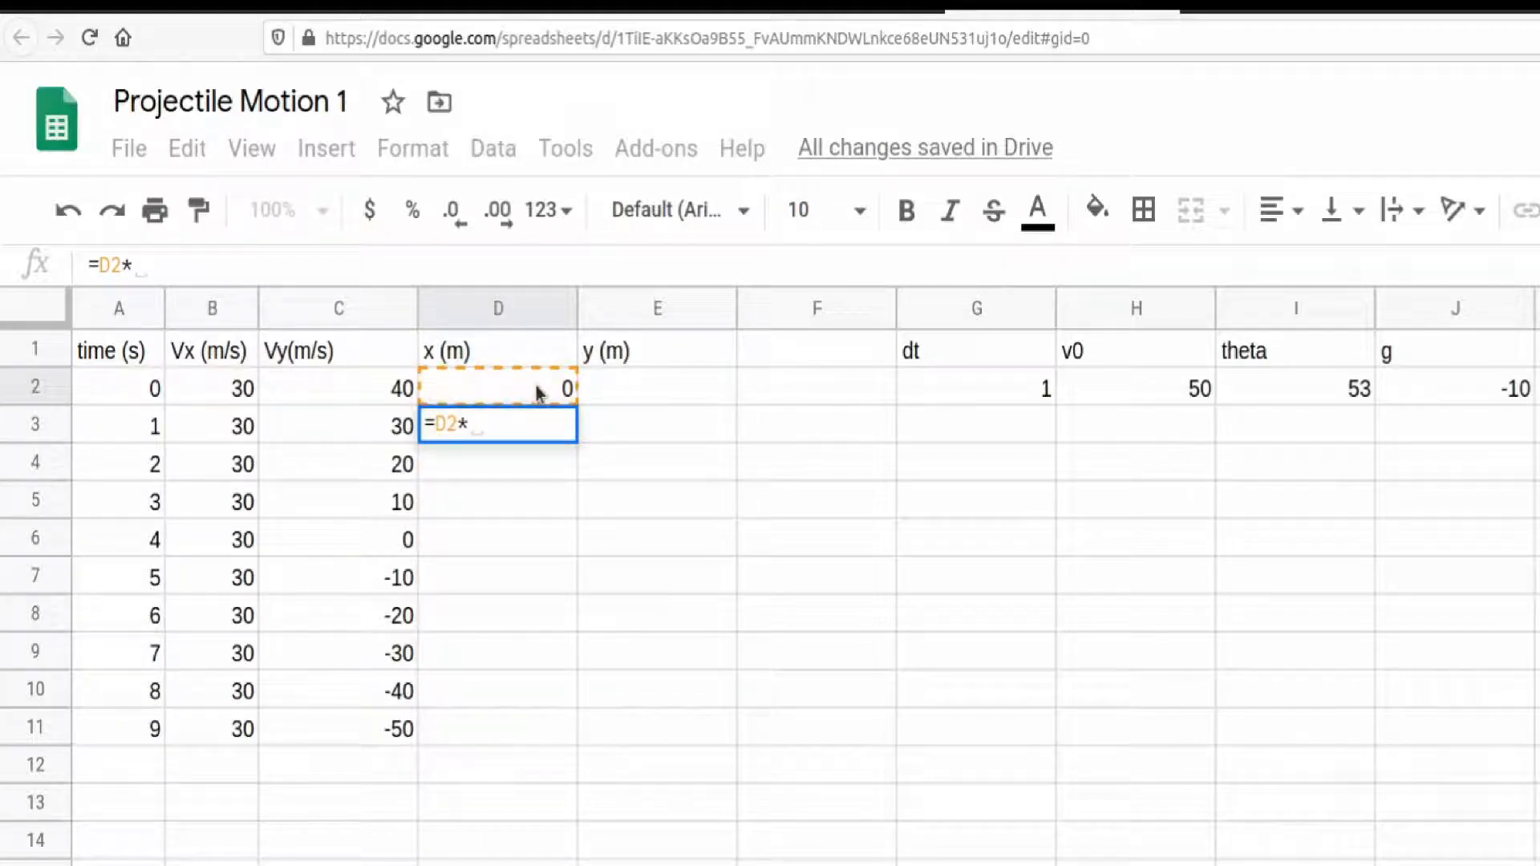
left_click(228, 432)
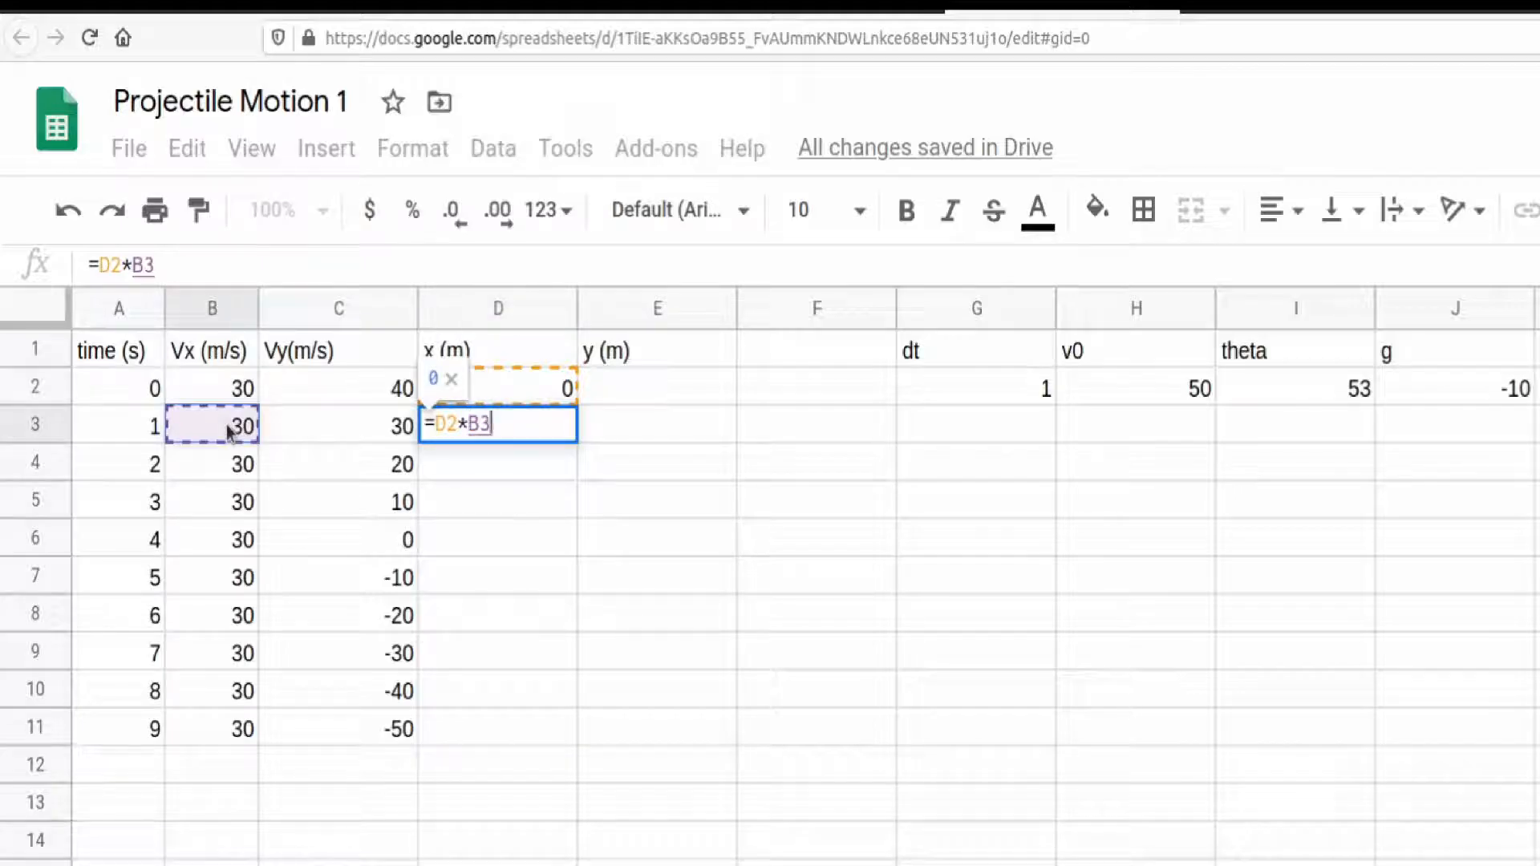
type("*")
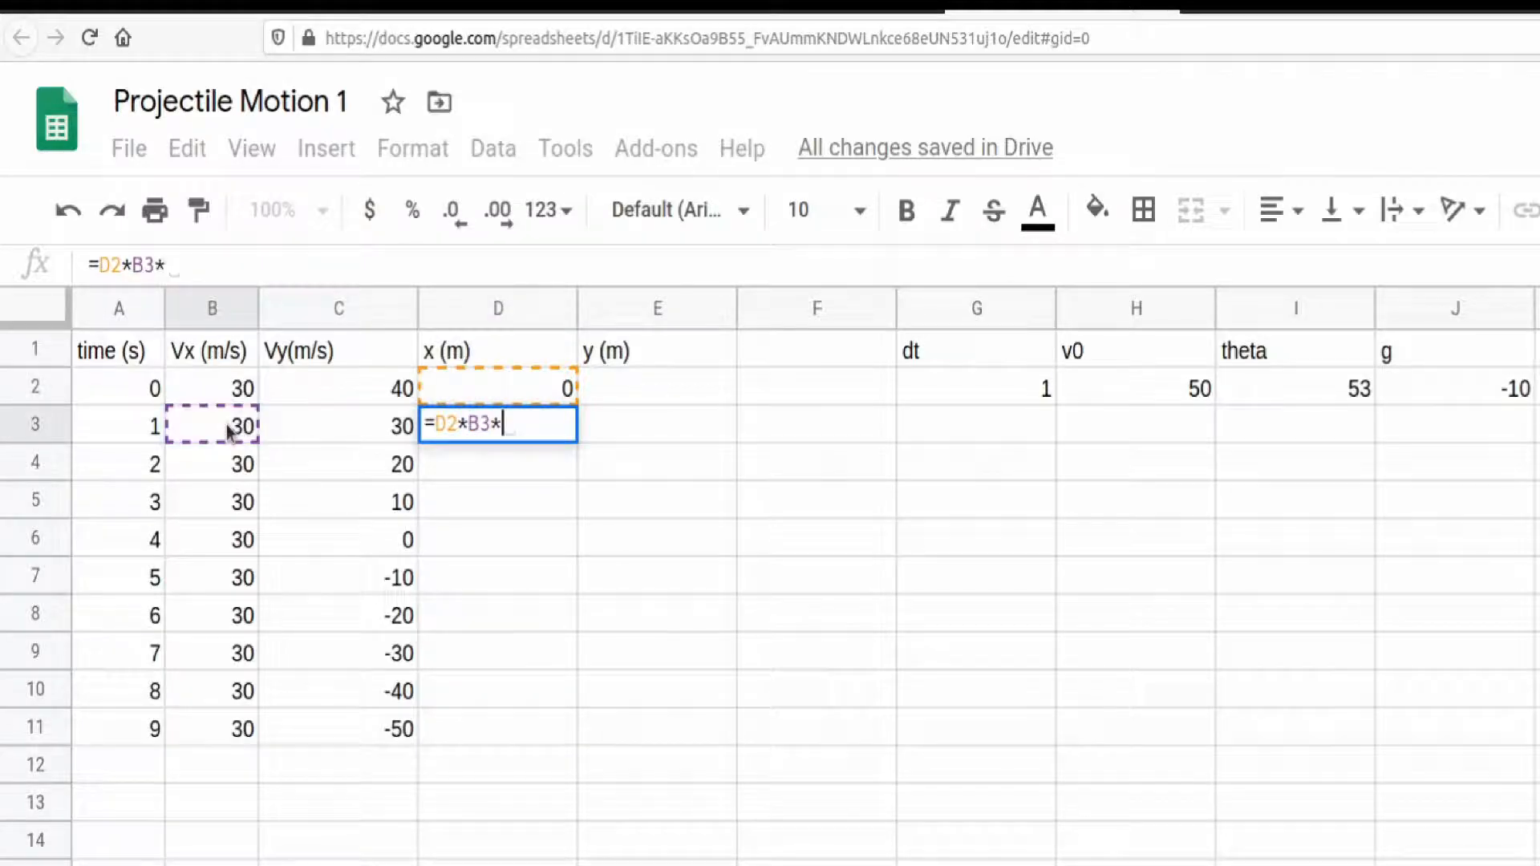
left_click(924, 391)
key("Left")
key("Left")
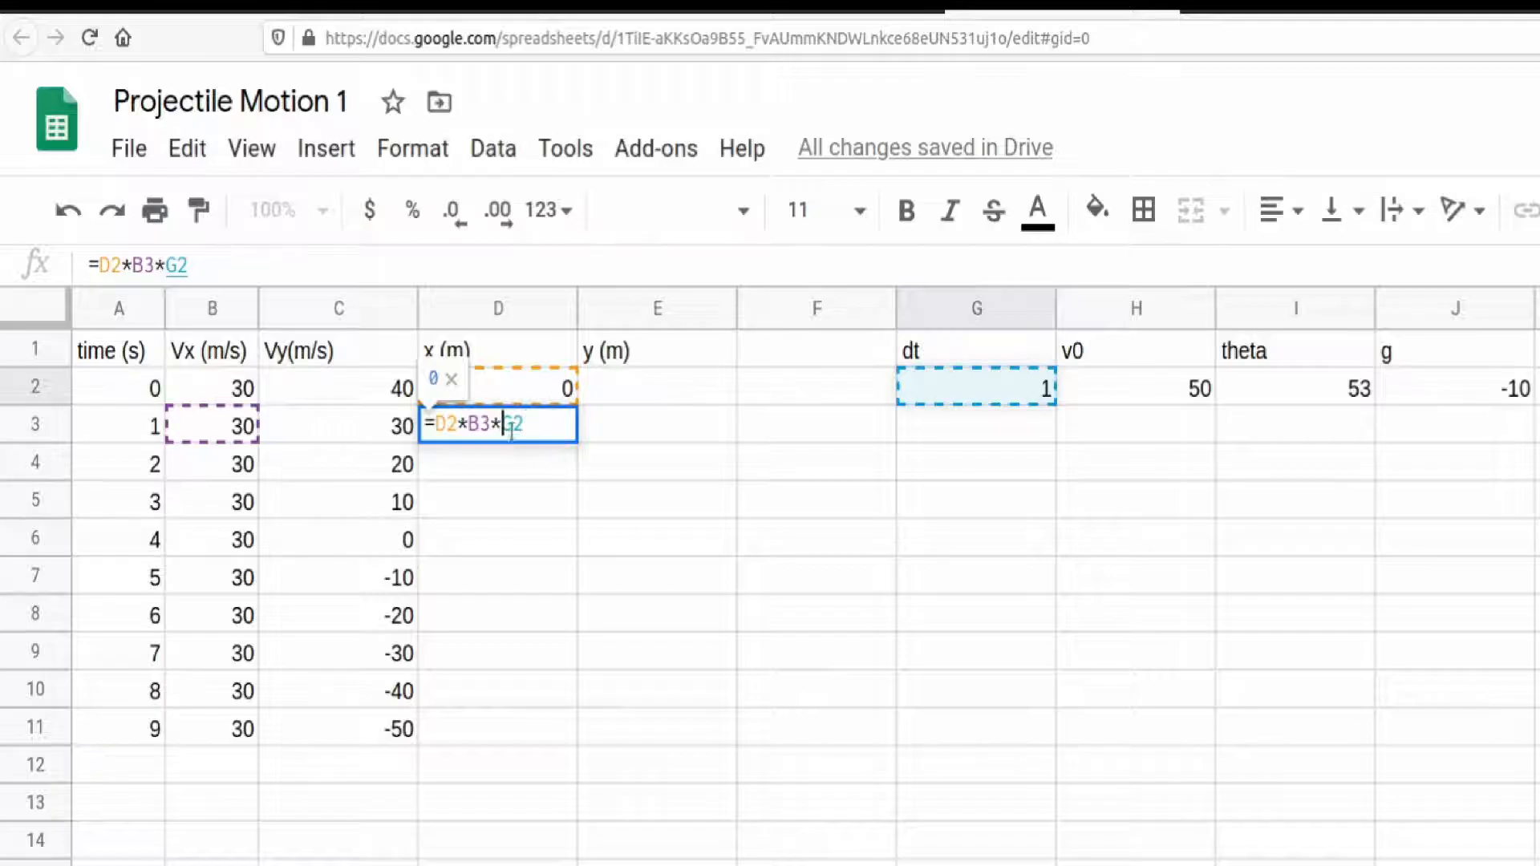
type("$")
left_click(527, 426)
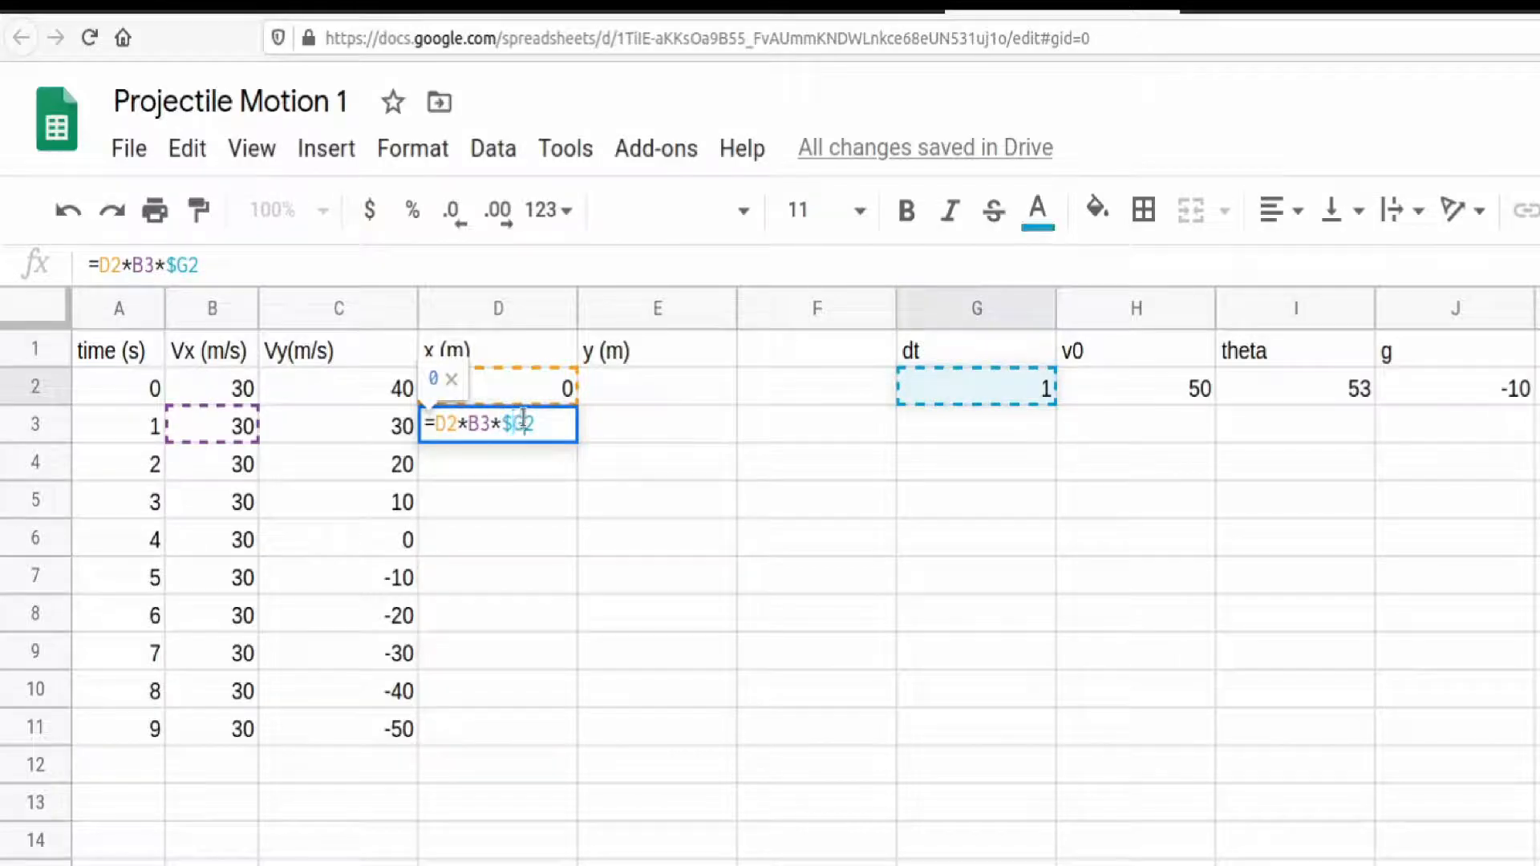
type("$")
key("Return")
Step: Replace the first multiplication sign in D3's formula with a plus so it reads =D2+B3*$G$2
left_click(525, 431)
left_click(134, 266)
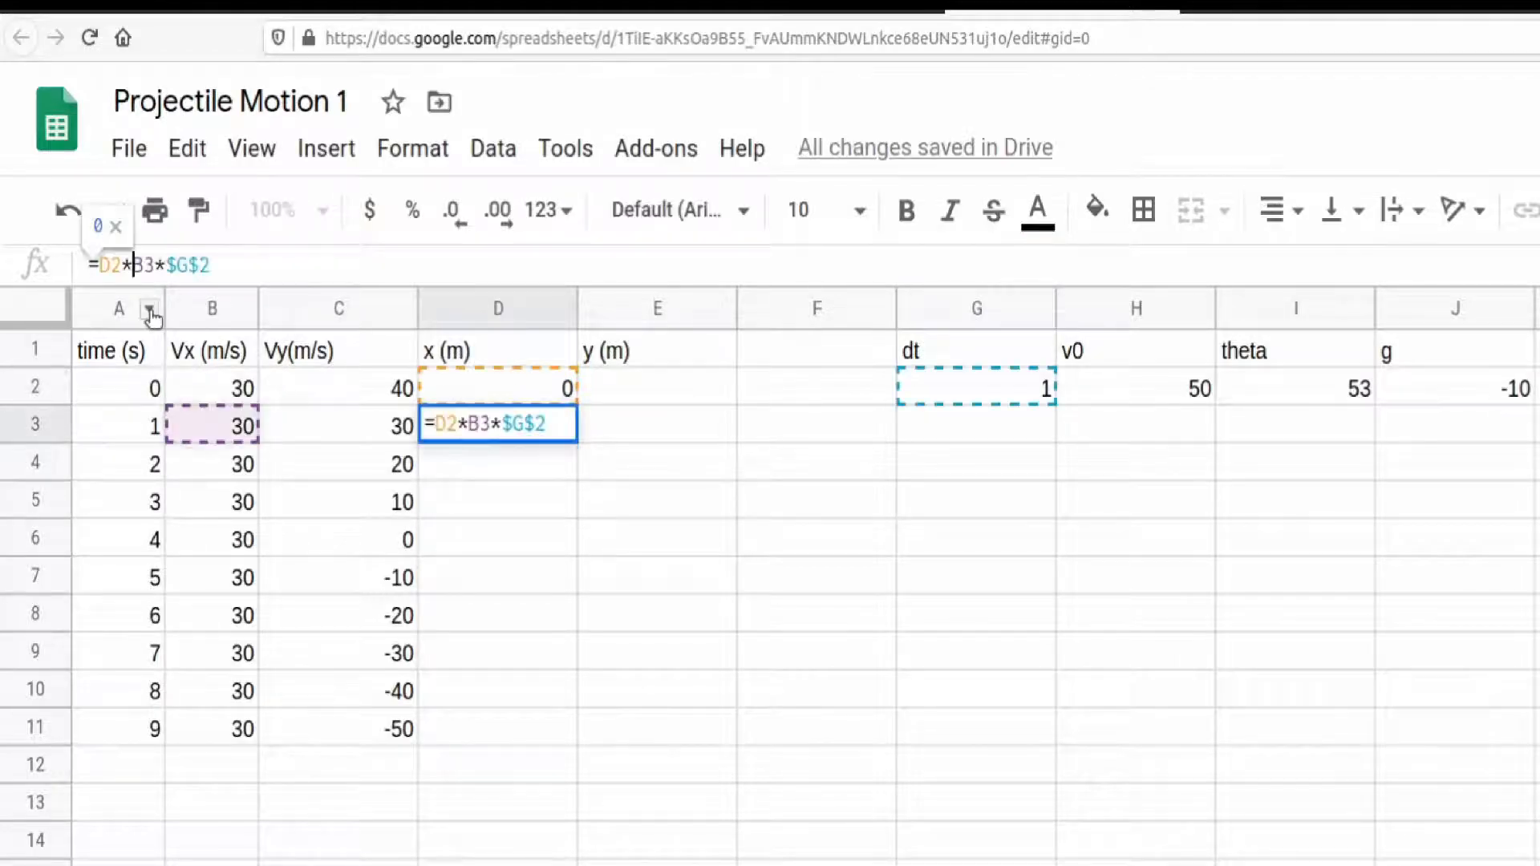
key("BackSpace")
type("+")
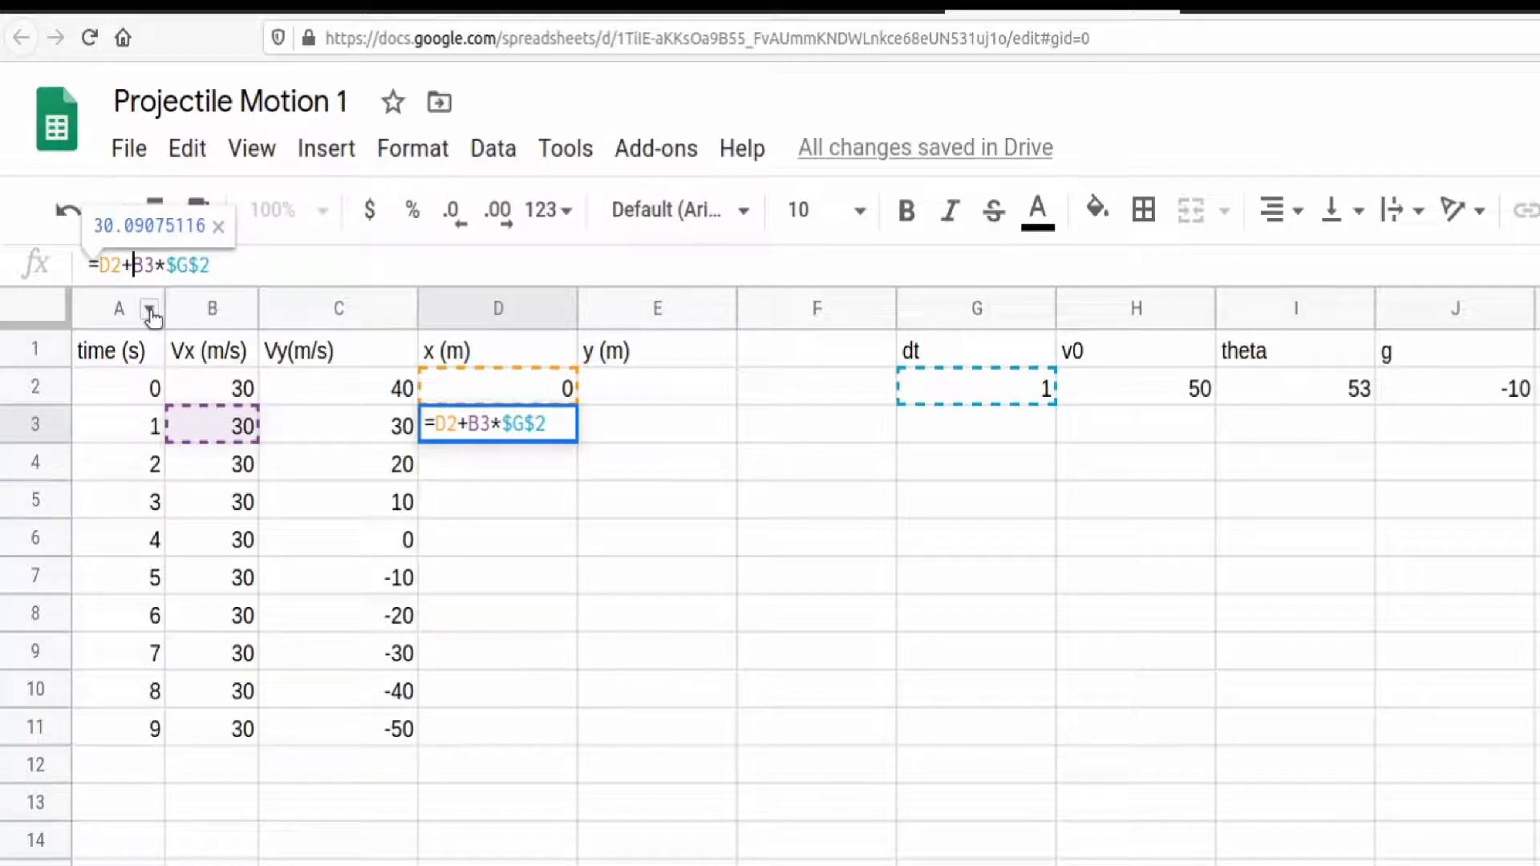
key("Return")
Step: Reduce the decimal places of the whole x column D until values show as whole numbers
left_click(497, 305)
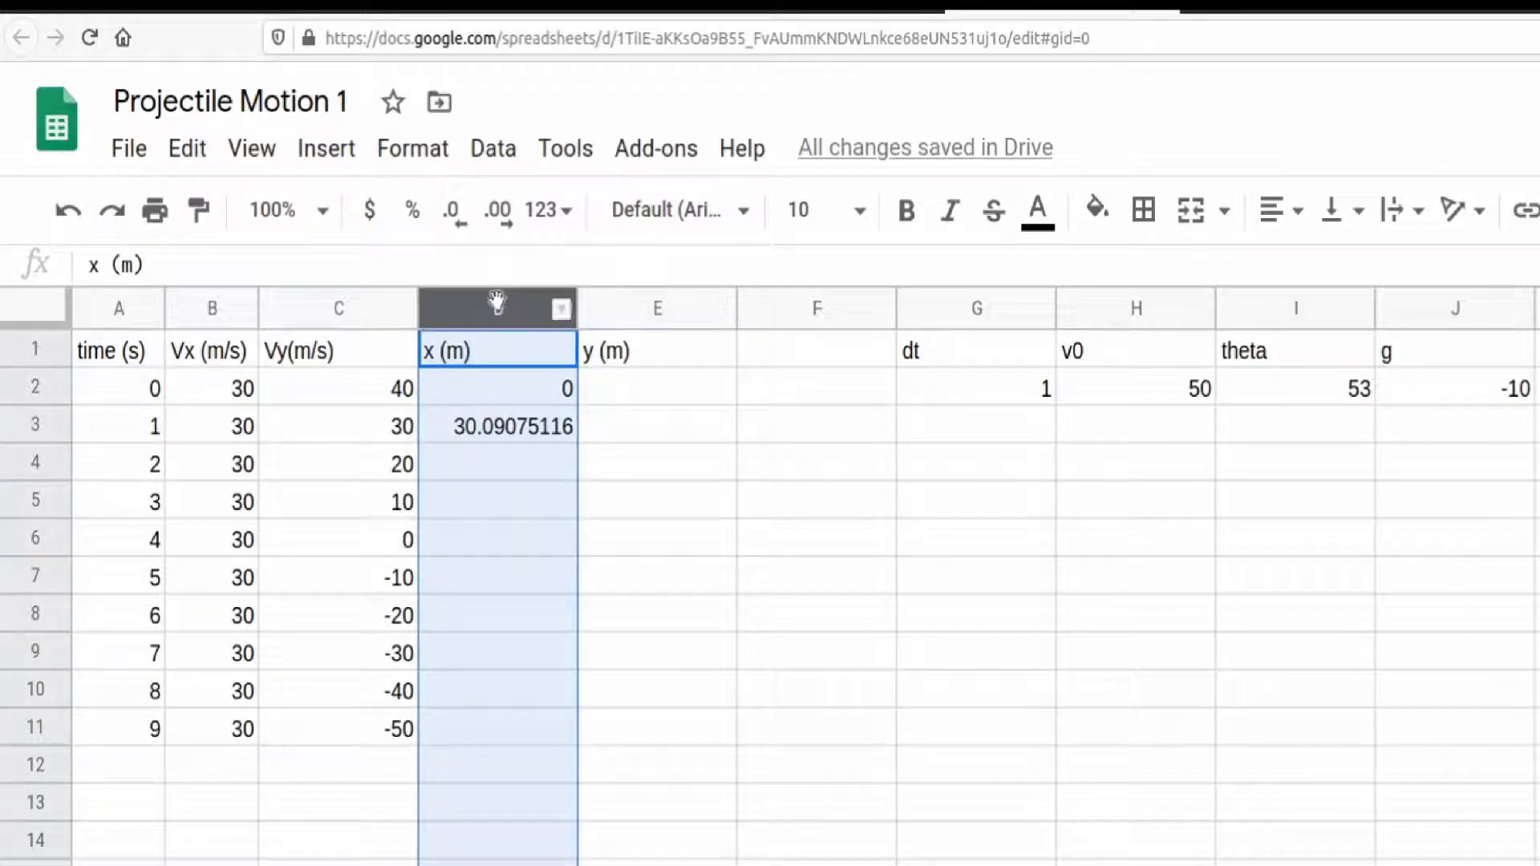
left_click(454, 213)
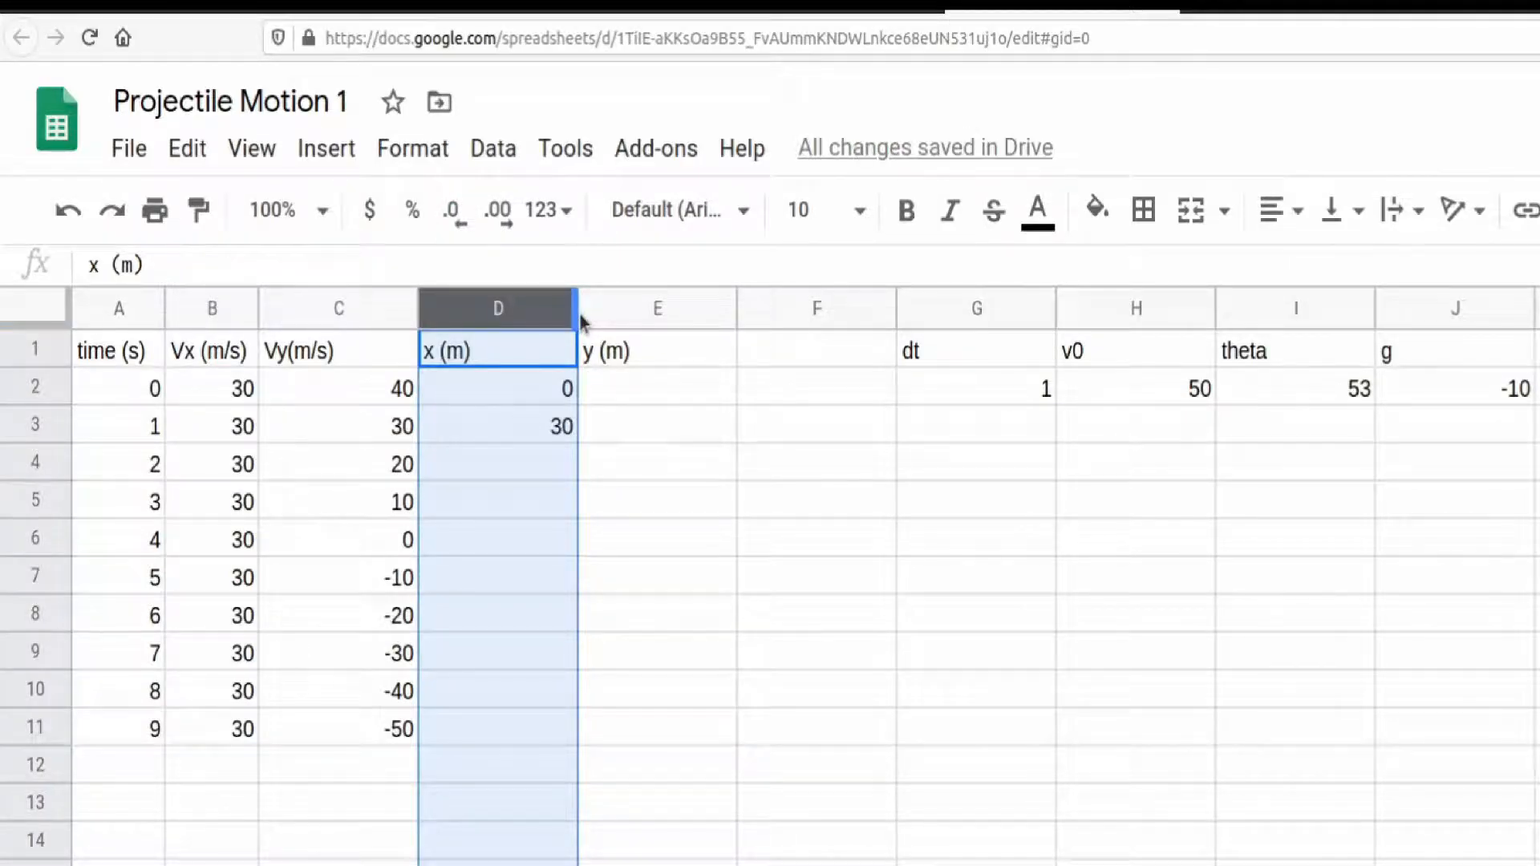
Step: Narrow the x column D and fill the D3 formula down through D11
left_click_drag(577, 321, 507, 321)
left_click(463, 426)
left_click_drag(506, 441, 503, 726)
Step: Enter 0 as the starting y position in E2 and the formula =E2+C2*$G$2 in E3
left_click(642, 399)
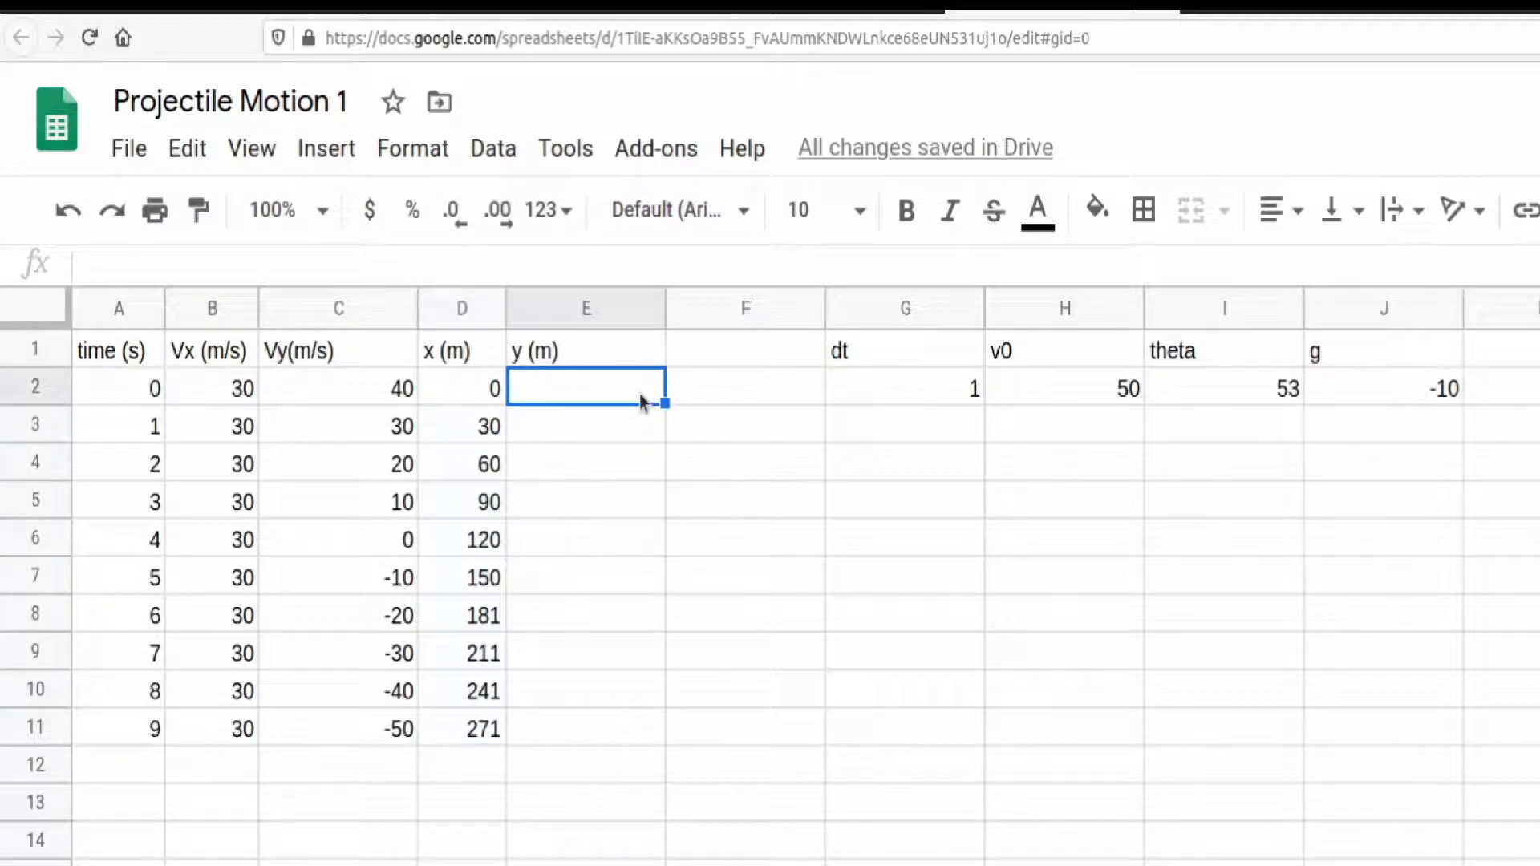
type("0")
left_click(651, 421)
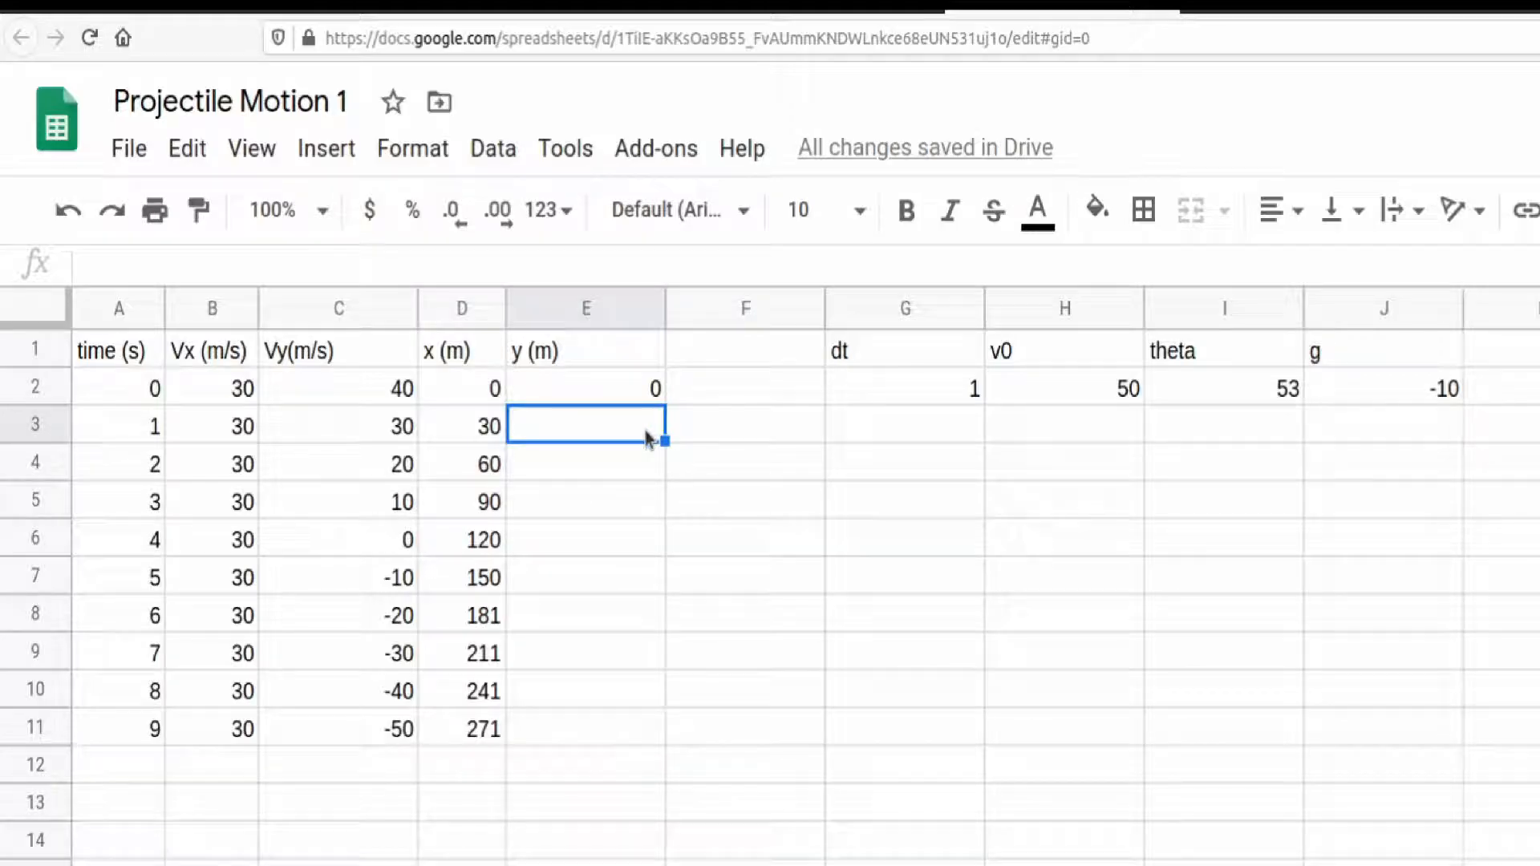
type("=")
left_click(532, 388)
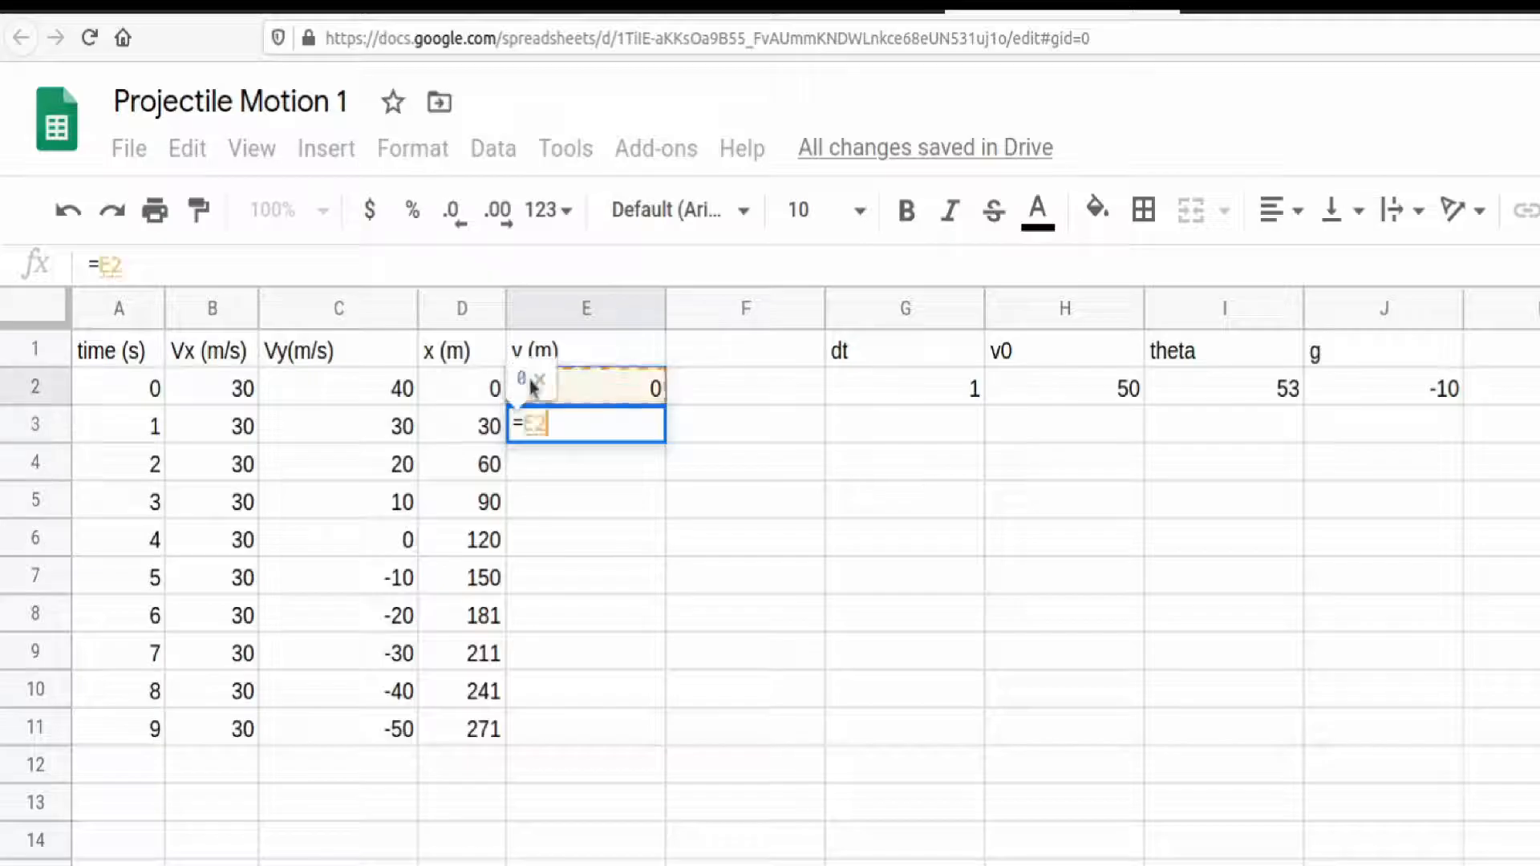
type("+")
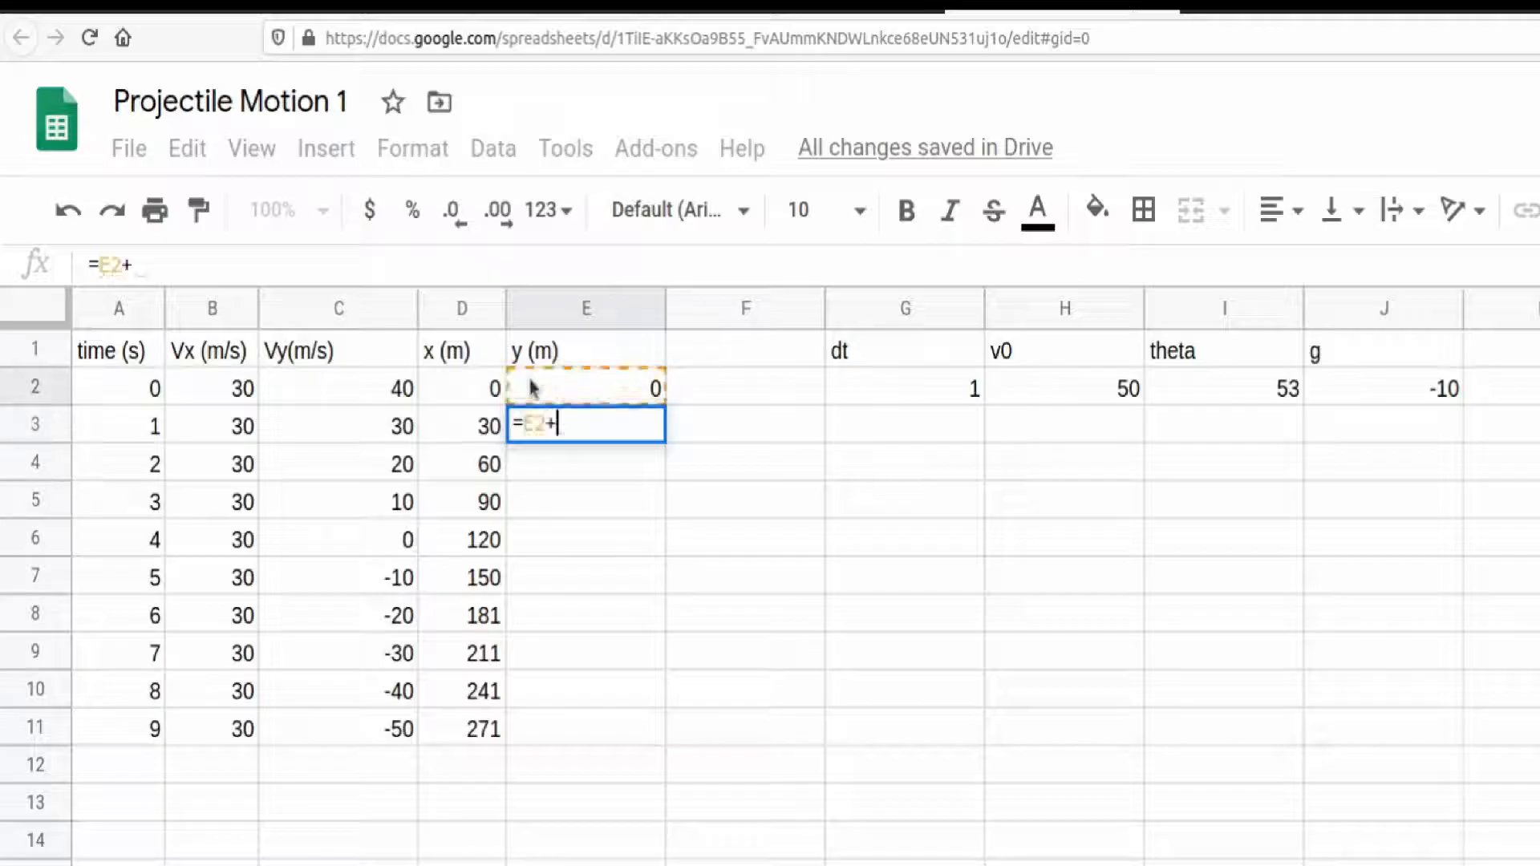
left_click(361, 397)
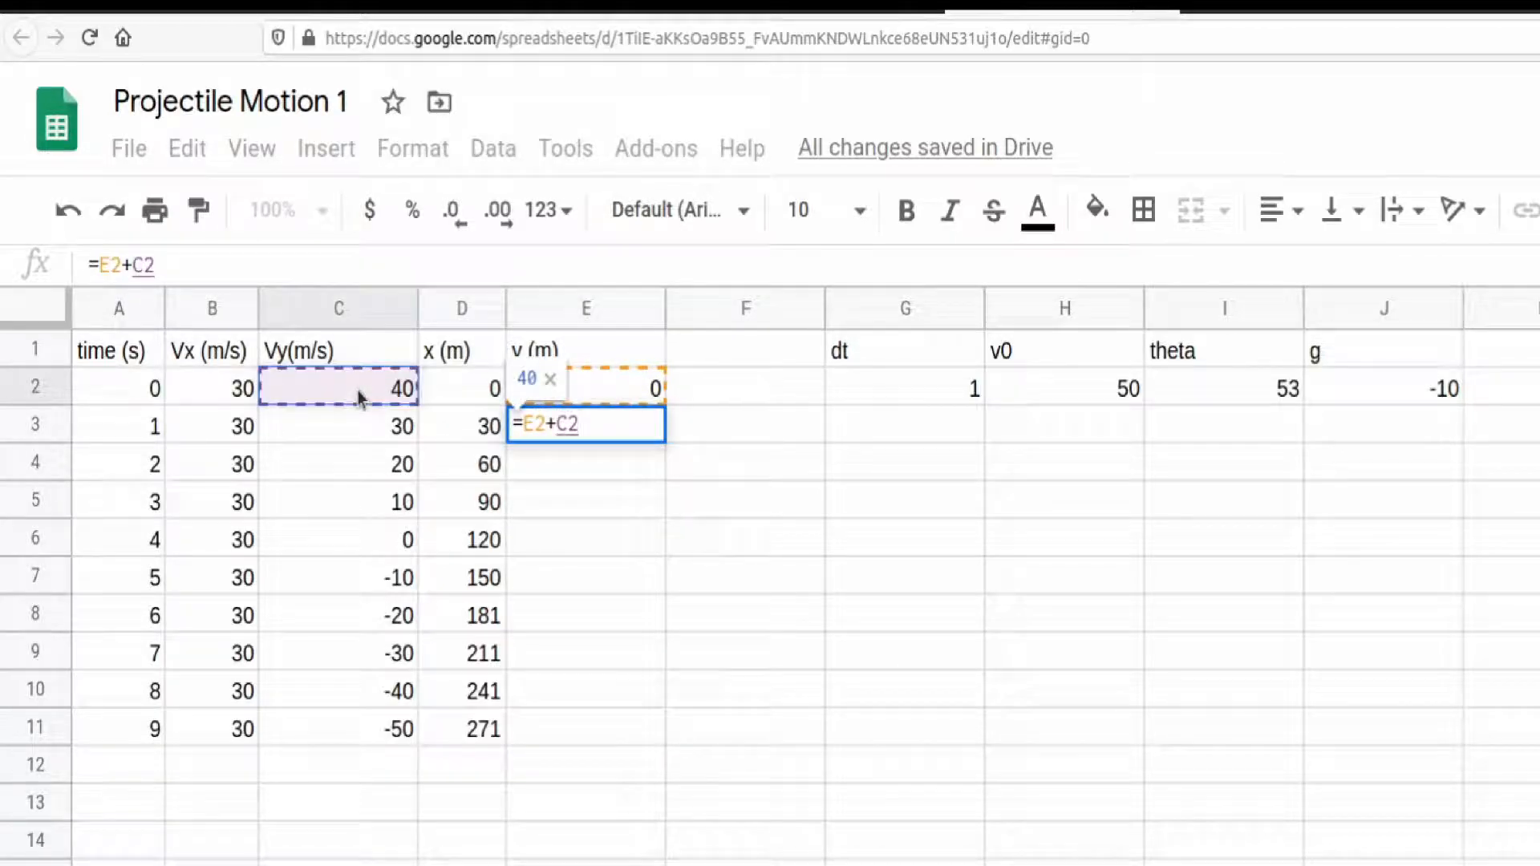
type("*")
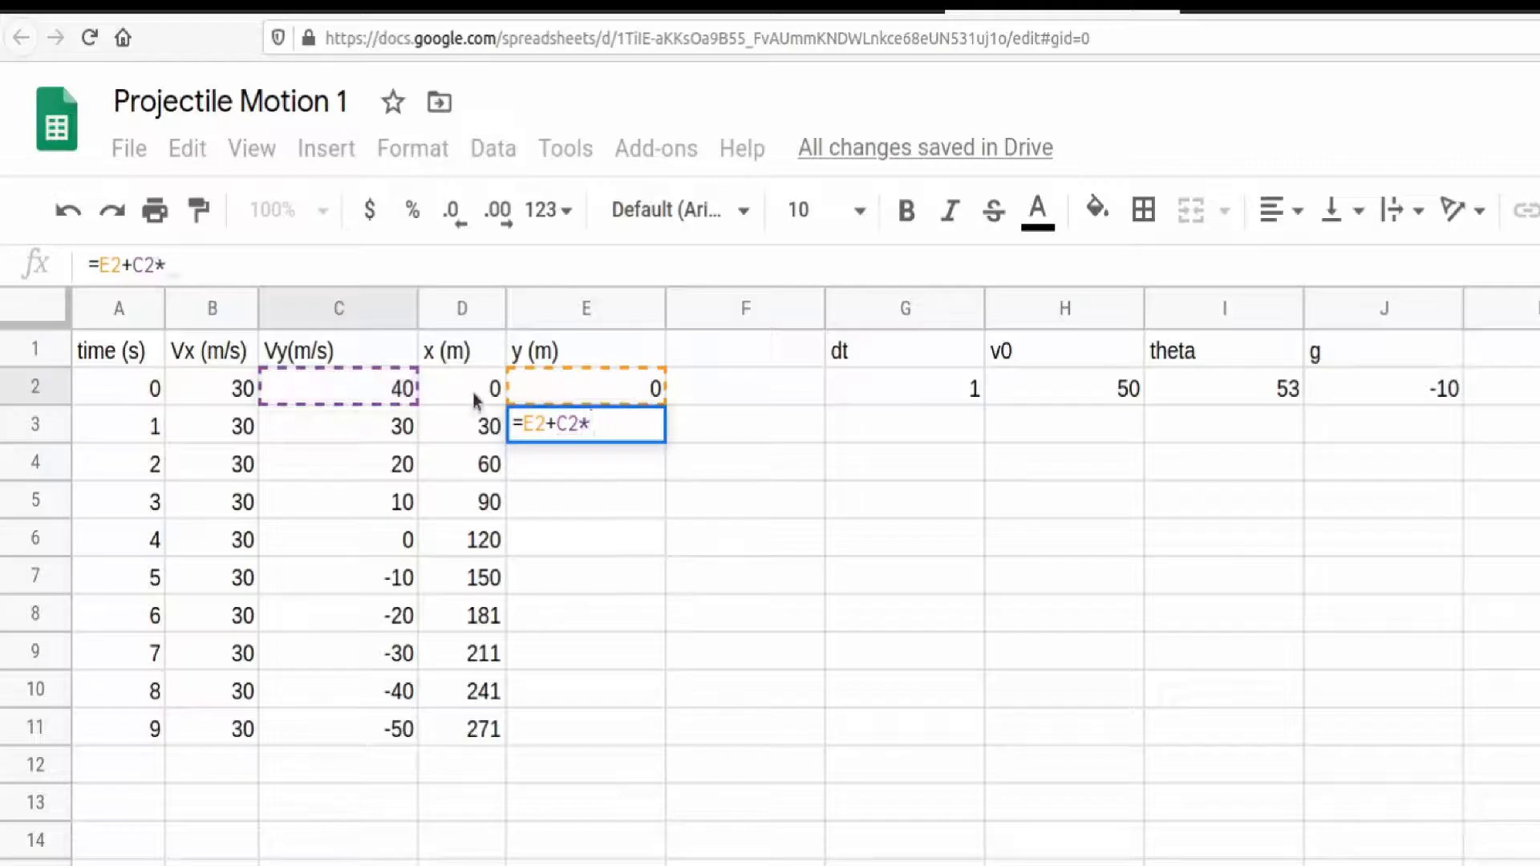
type("$G$2")
key("Return")
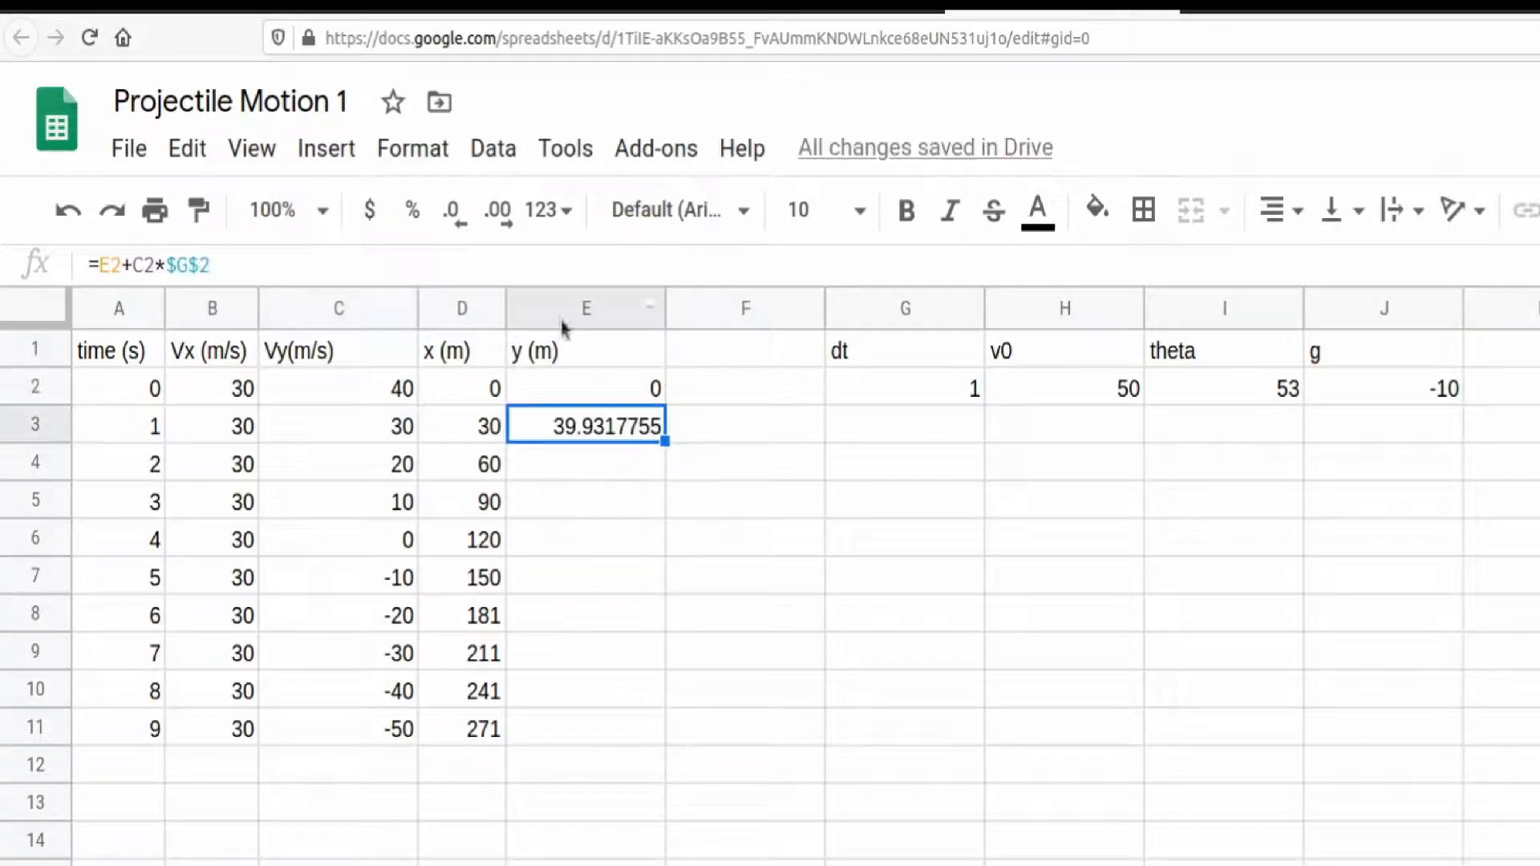
Step: Reduce E3's decimal places to a whole number and fill its formula down through E11
left_click(459, 211)
left_click(459, 211)
left_click(459, 211)
left_click(458, 211)
left_click(459, 211)
left_click(458, 211)
left_click(459, 211)
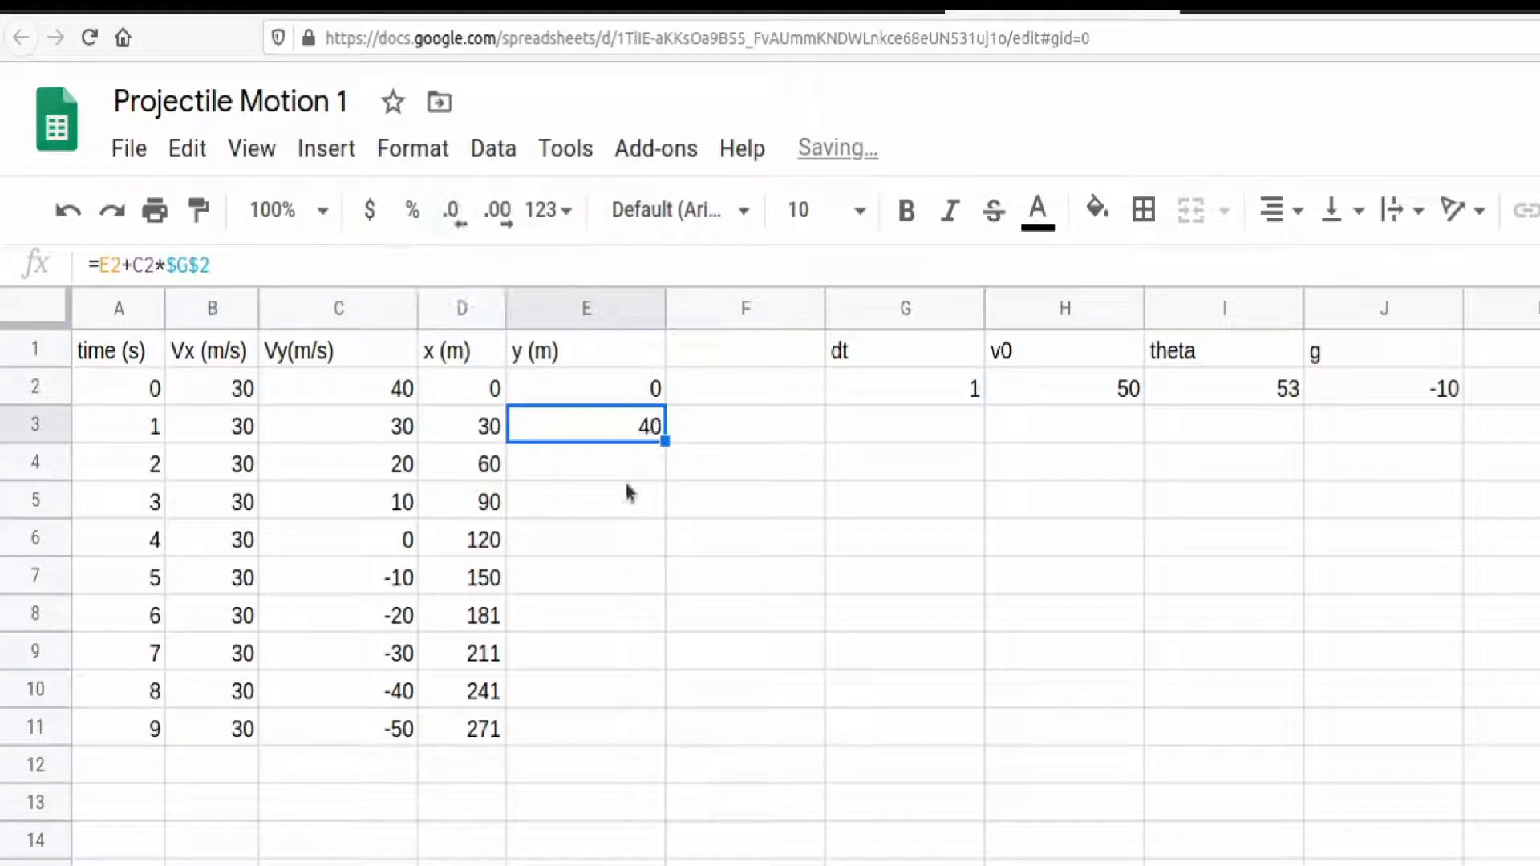
left_click_drag(664, 440, 655, 744)
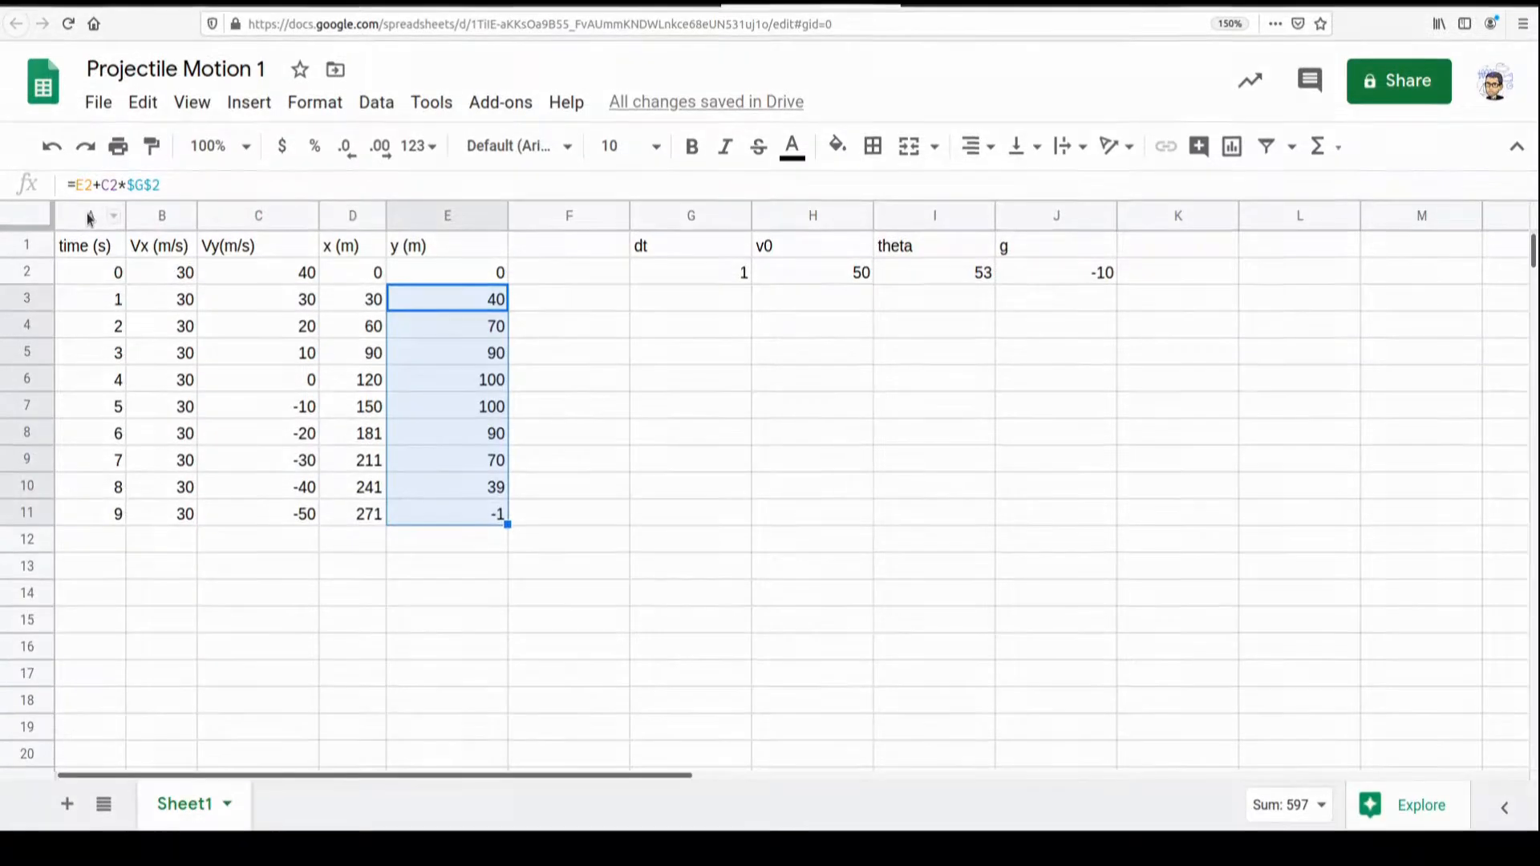
Step: Insert a chart of columns A to C and make it a scatter chart of Vx and Vy against time
left_click(89, 218)
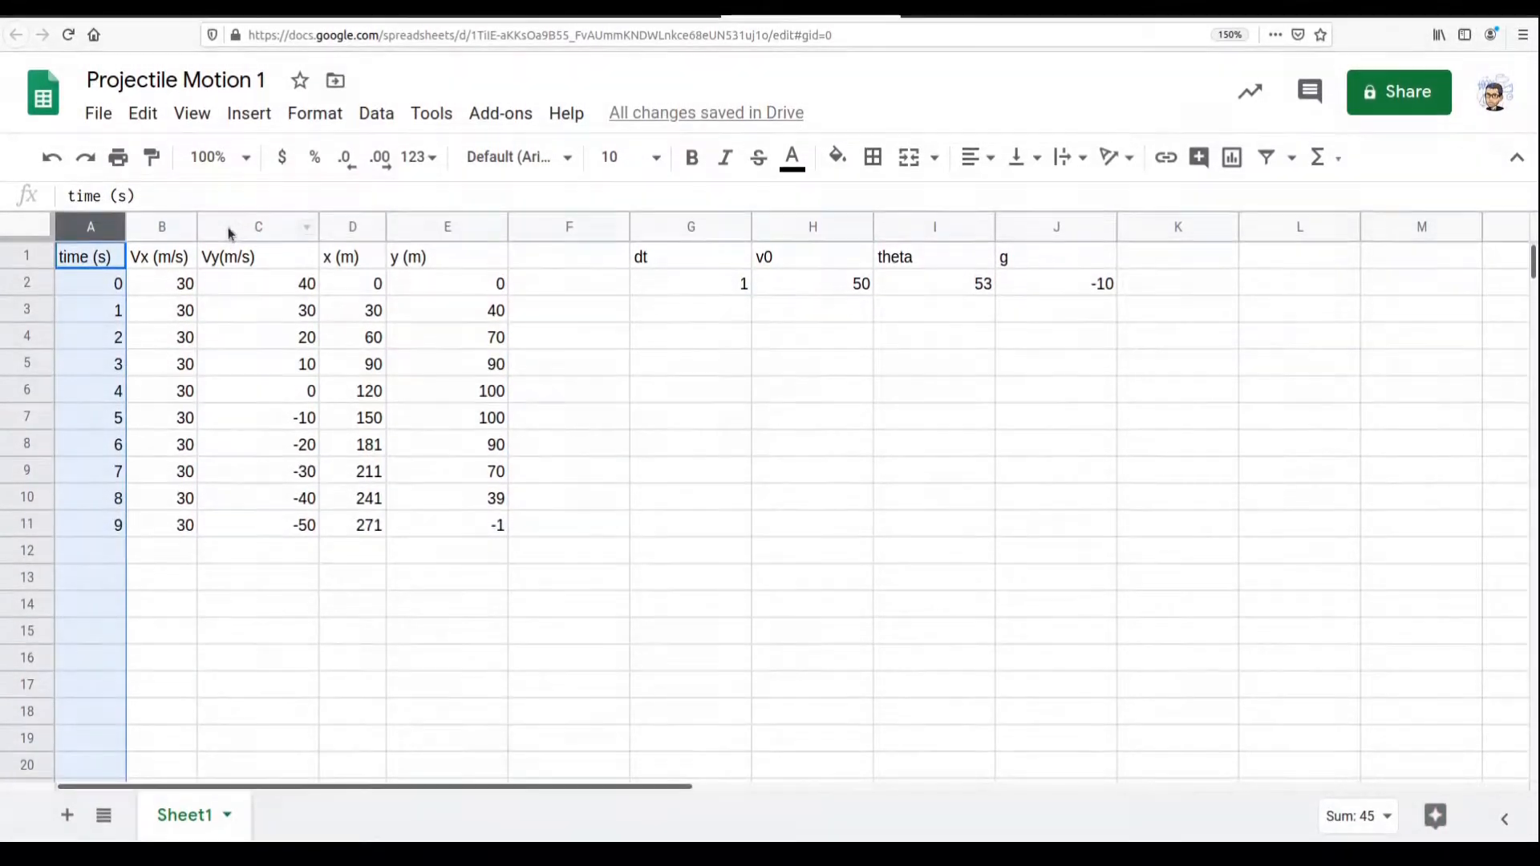
left_click(230, 231, "shift")
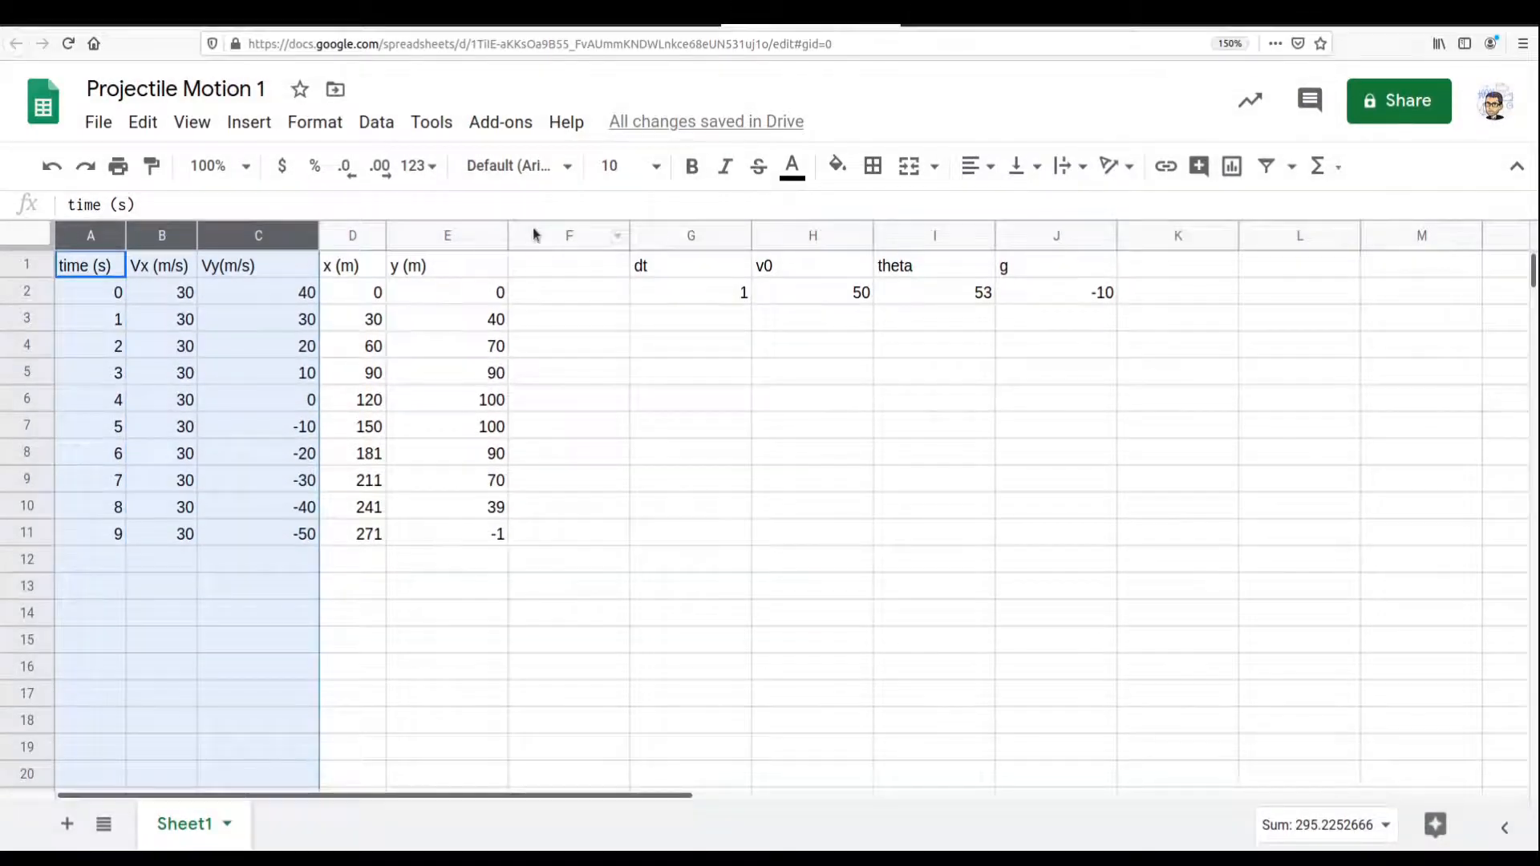
left_click(1232, 166)
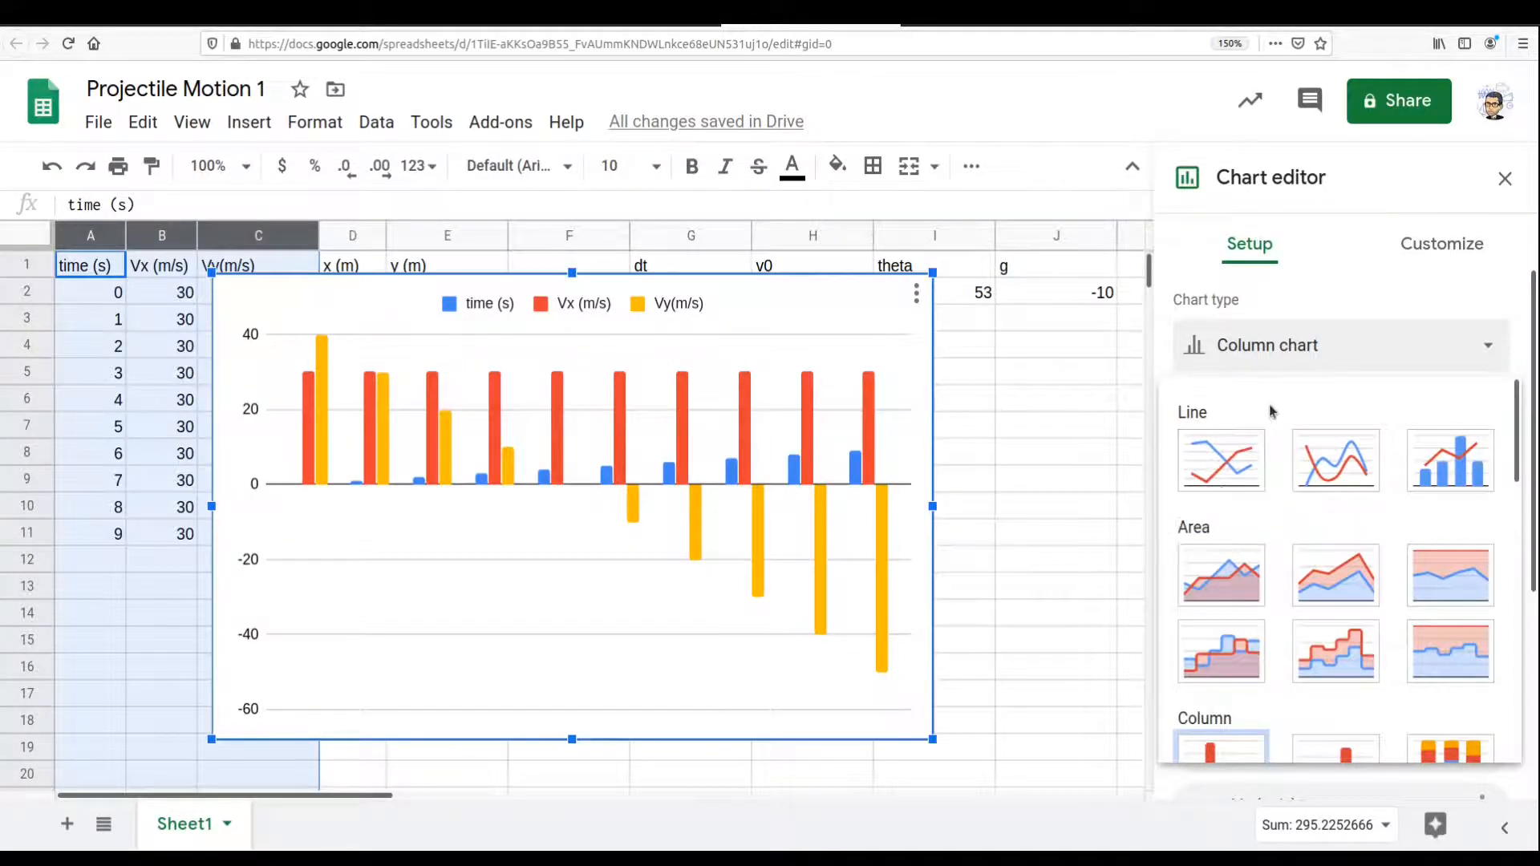
left_click(1300, 361)
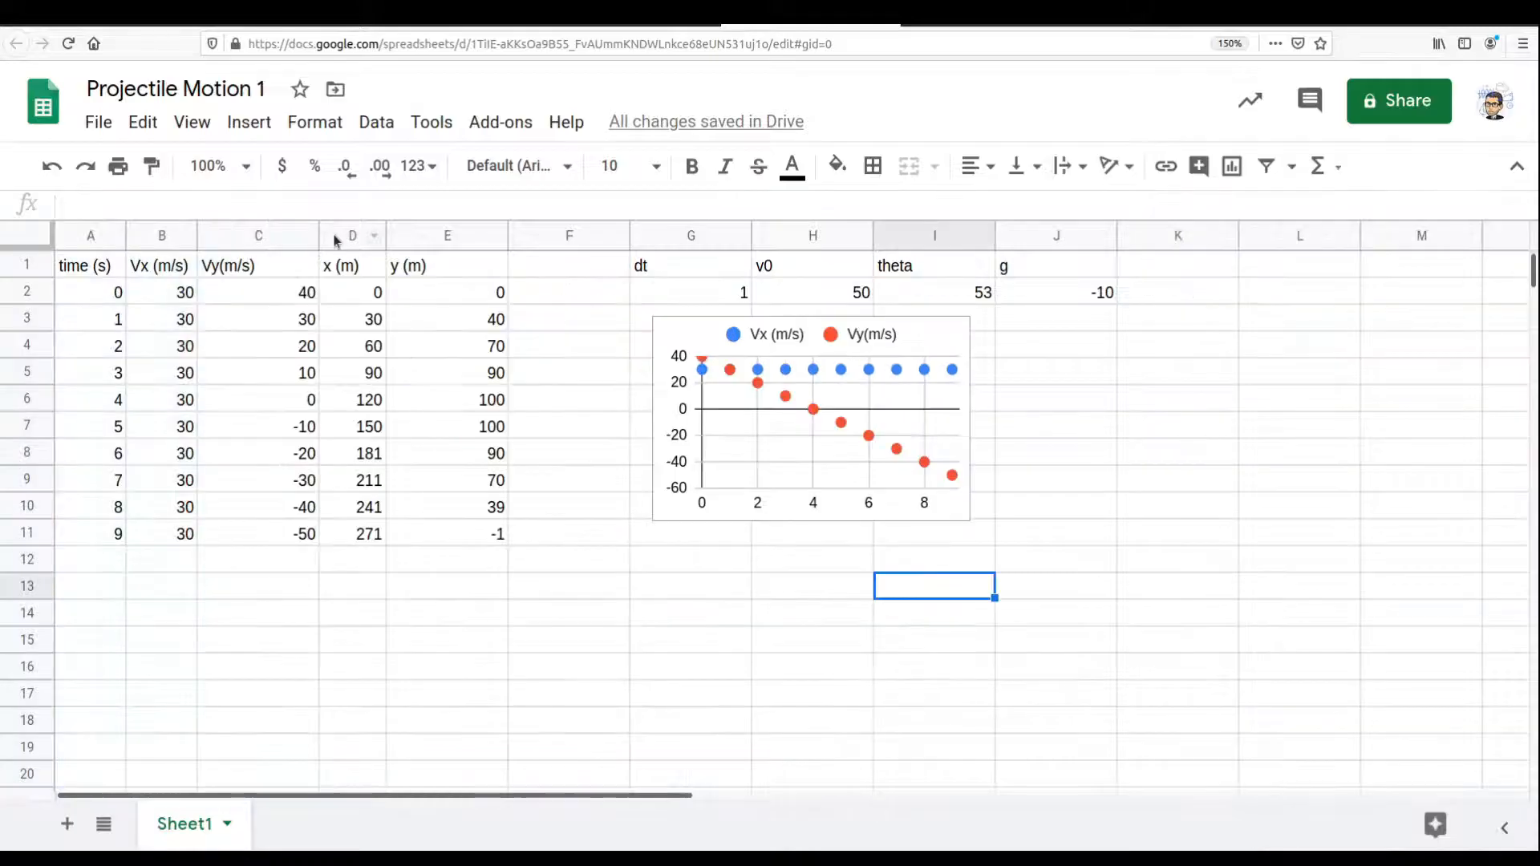
Step: Insert a chart from the x and y columns D and E and change its type to Scatter chart
left_click(334, 238)
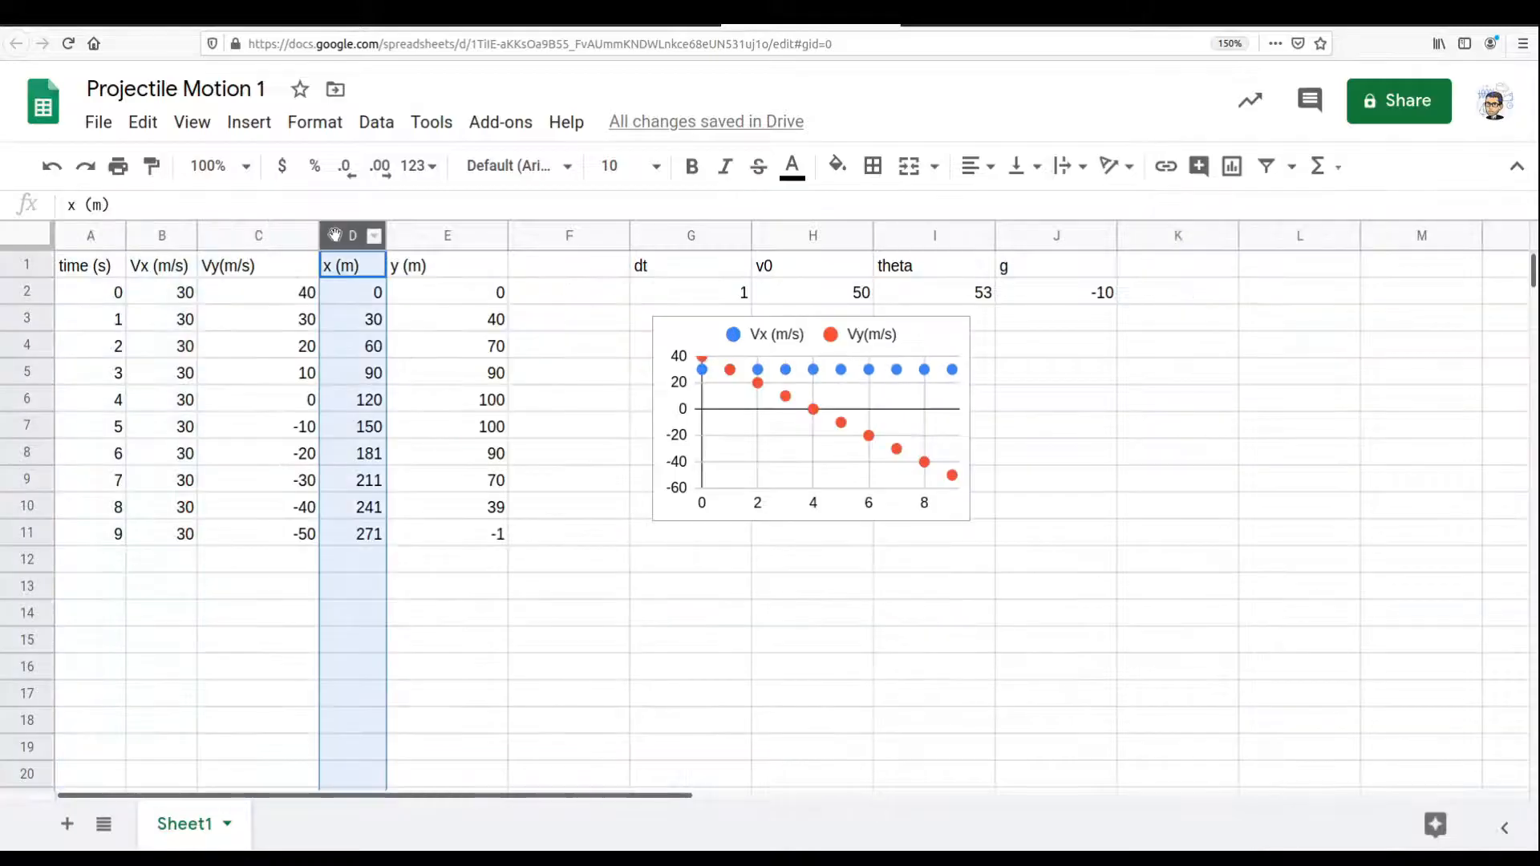
left_click(417, 238)
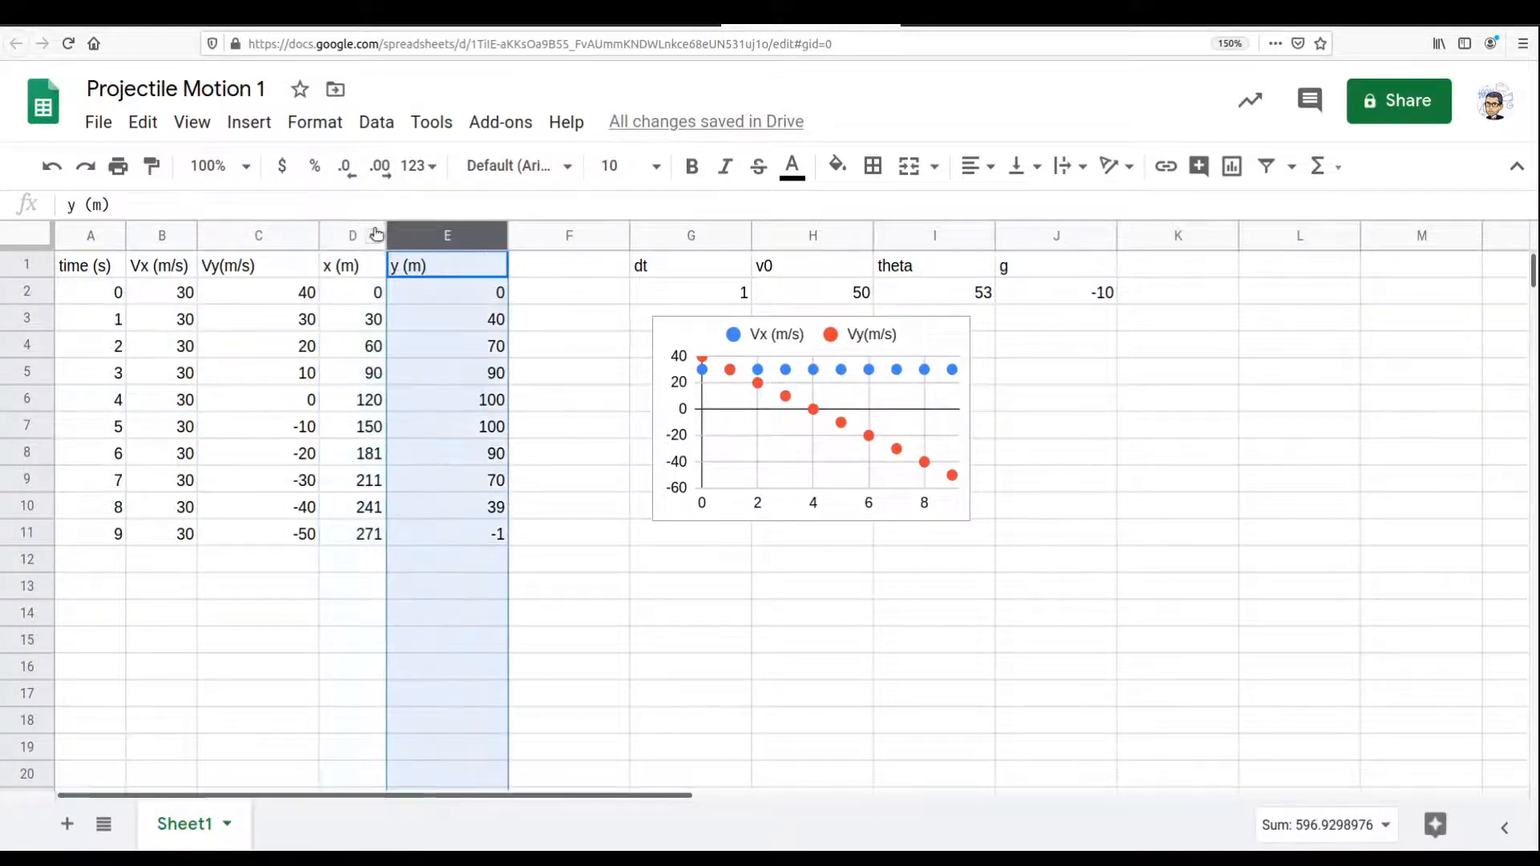
left_click(339, 234, "shift")
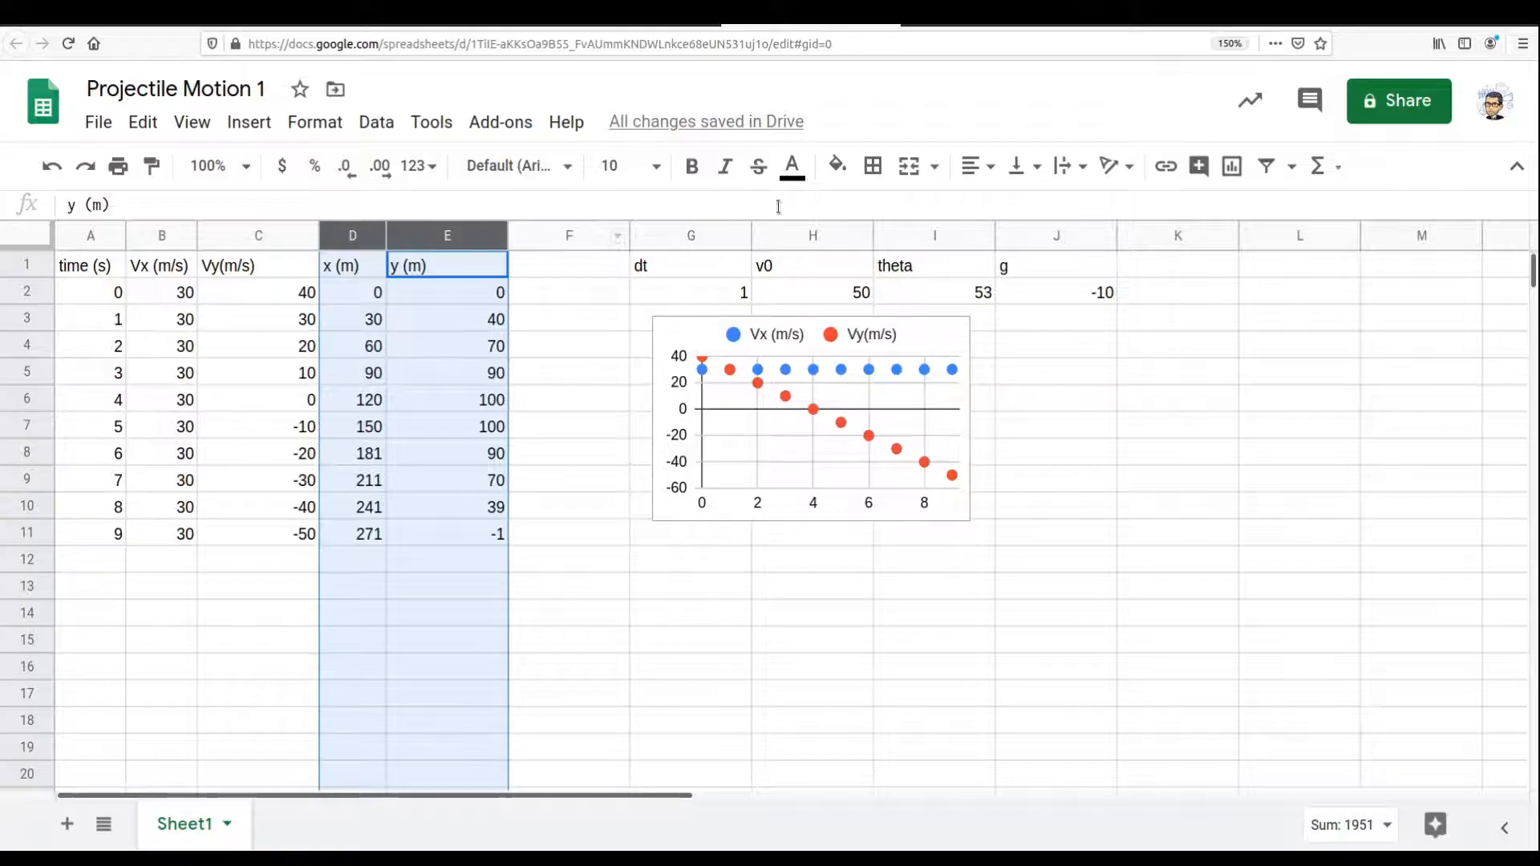
left_click(1232, 166)
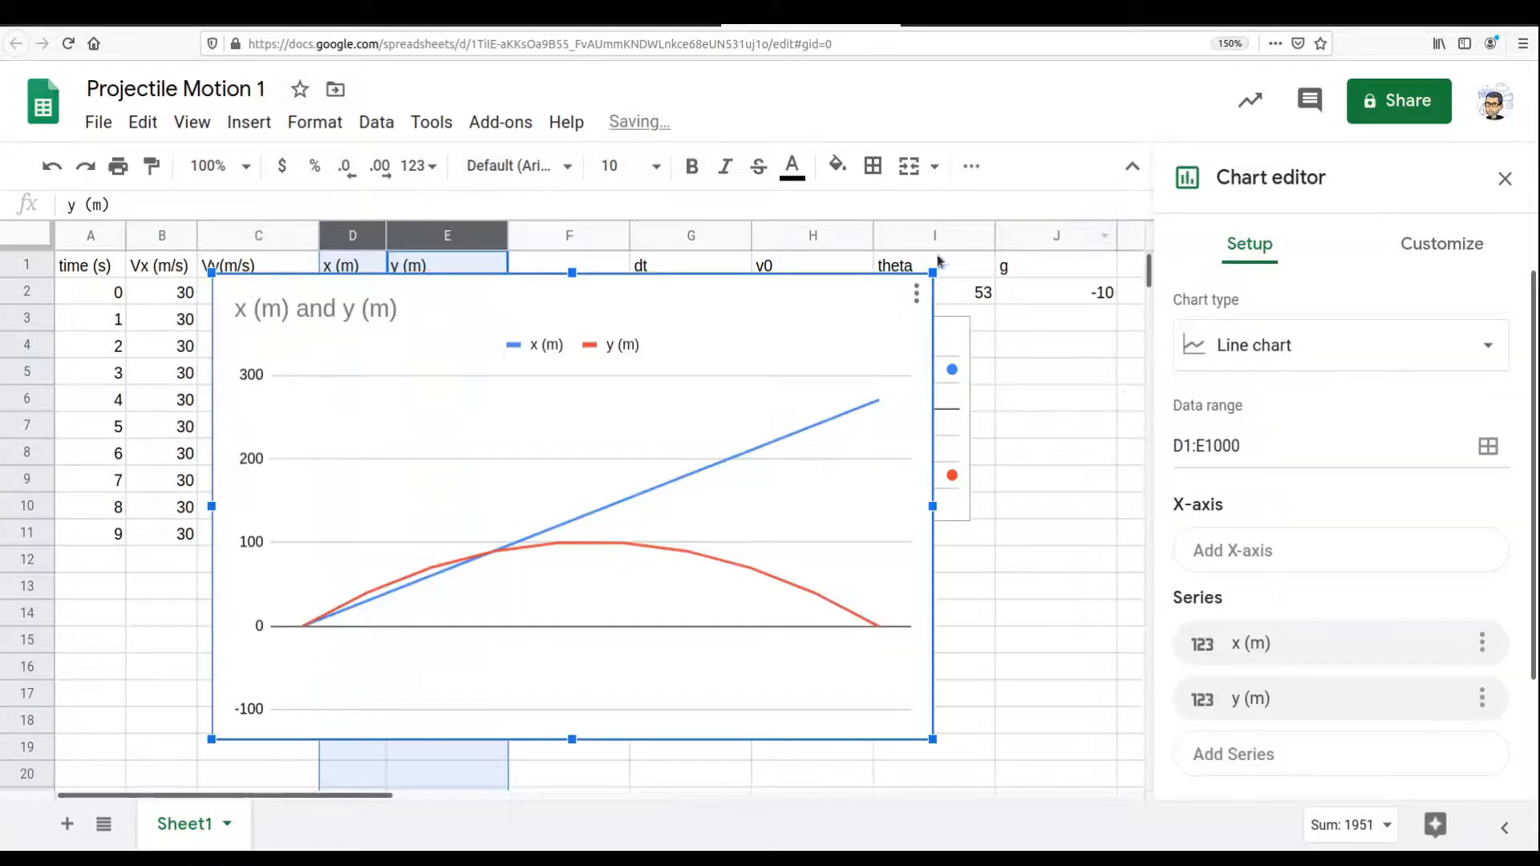
left_click(1266, 358)
left_click(1399, 479)
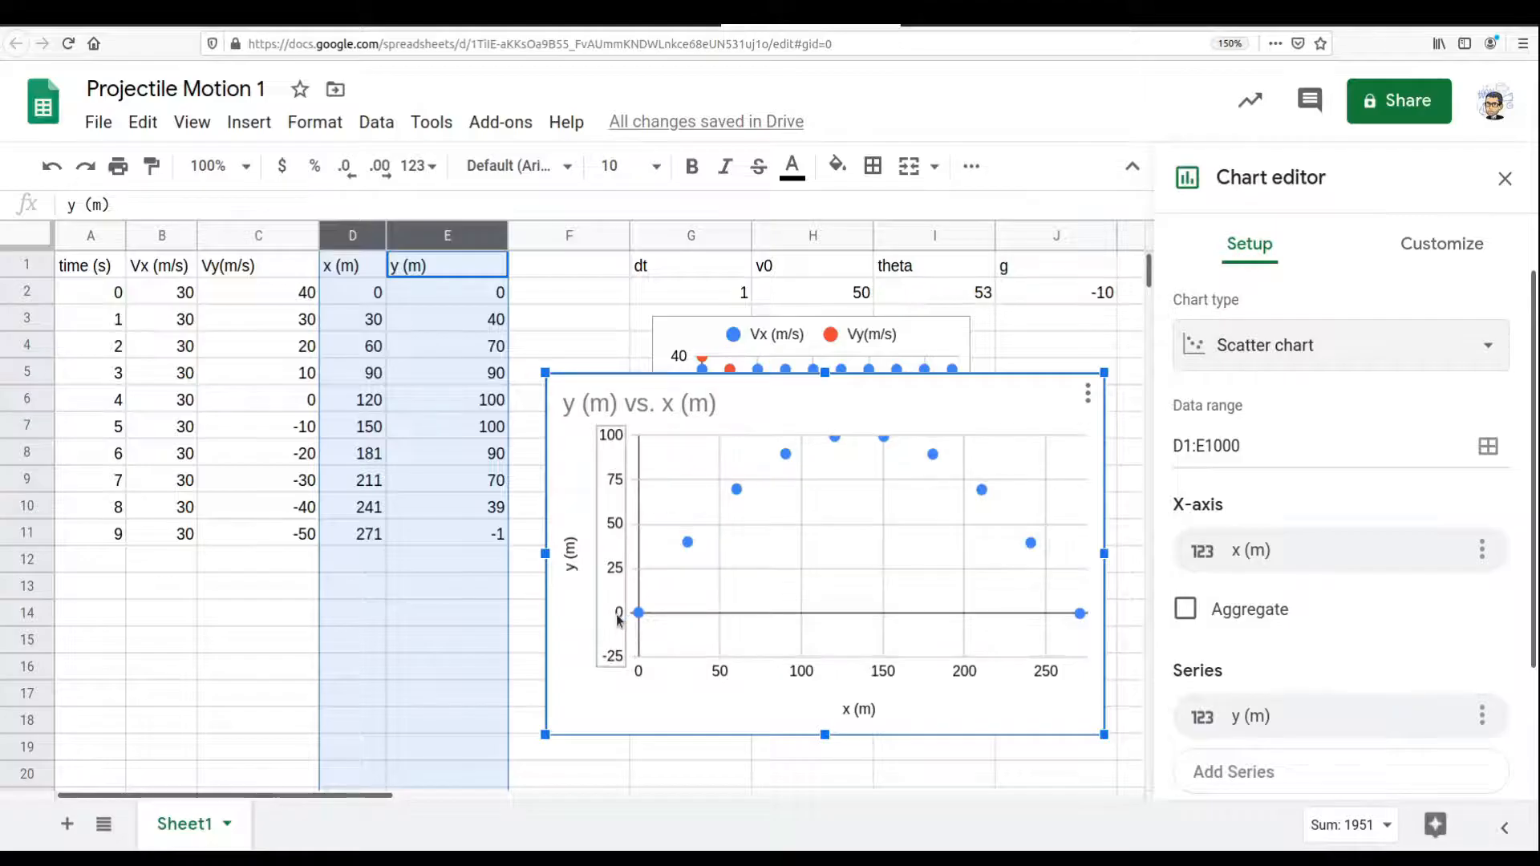
Step: Set the vertical axis of the y vs. x chart to a minimum of 0 and a maximum of 120
left_click(619, 617)
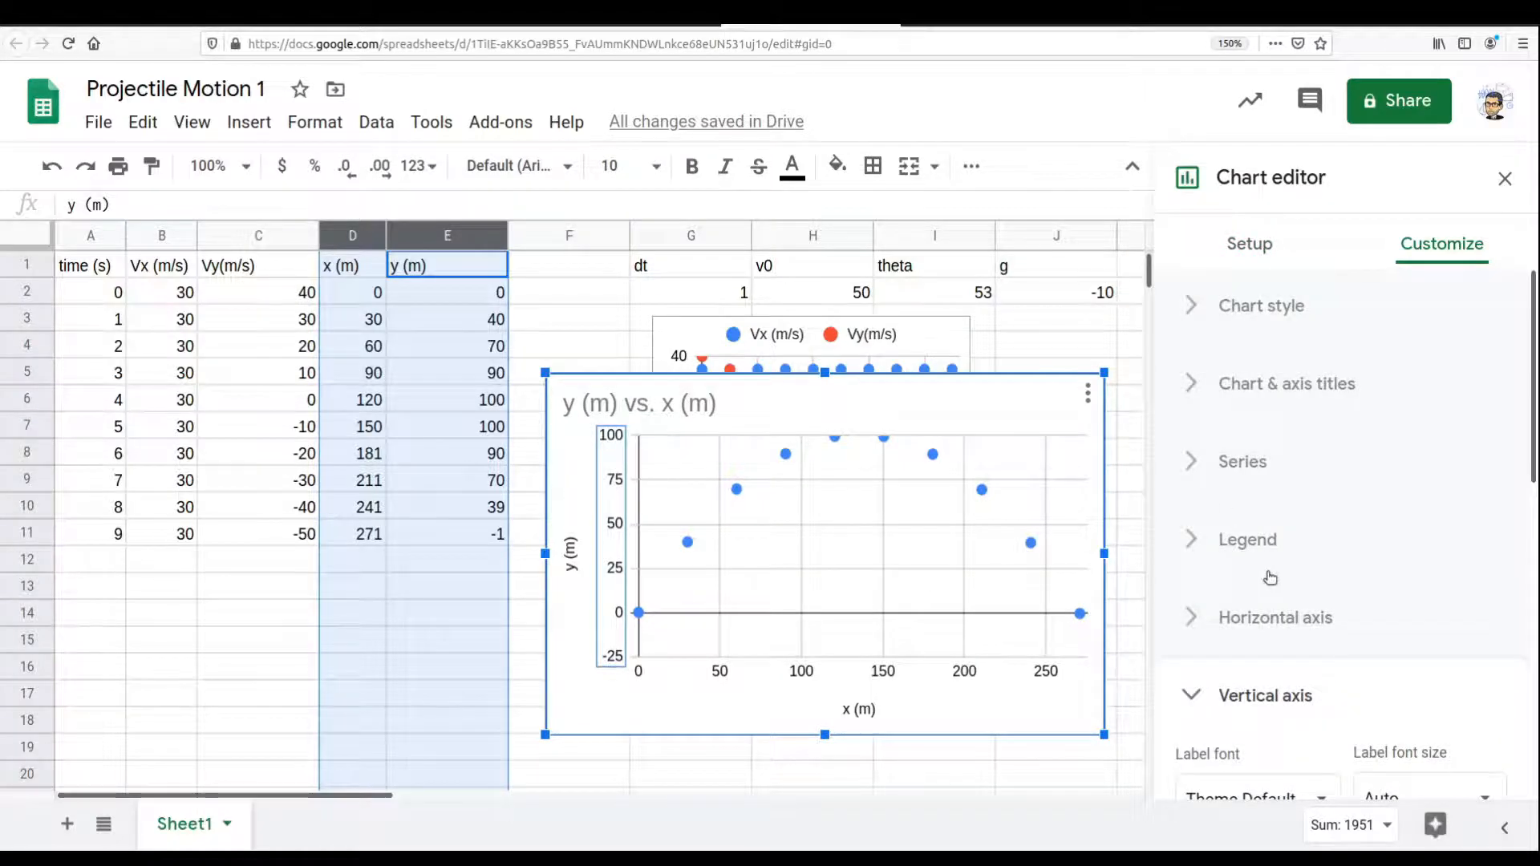
scroll(1205, 684, "down", 1)
scroll(1204, 683, "down", 4)
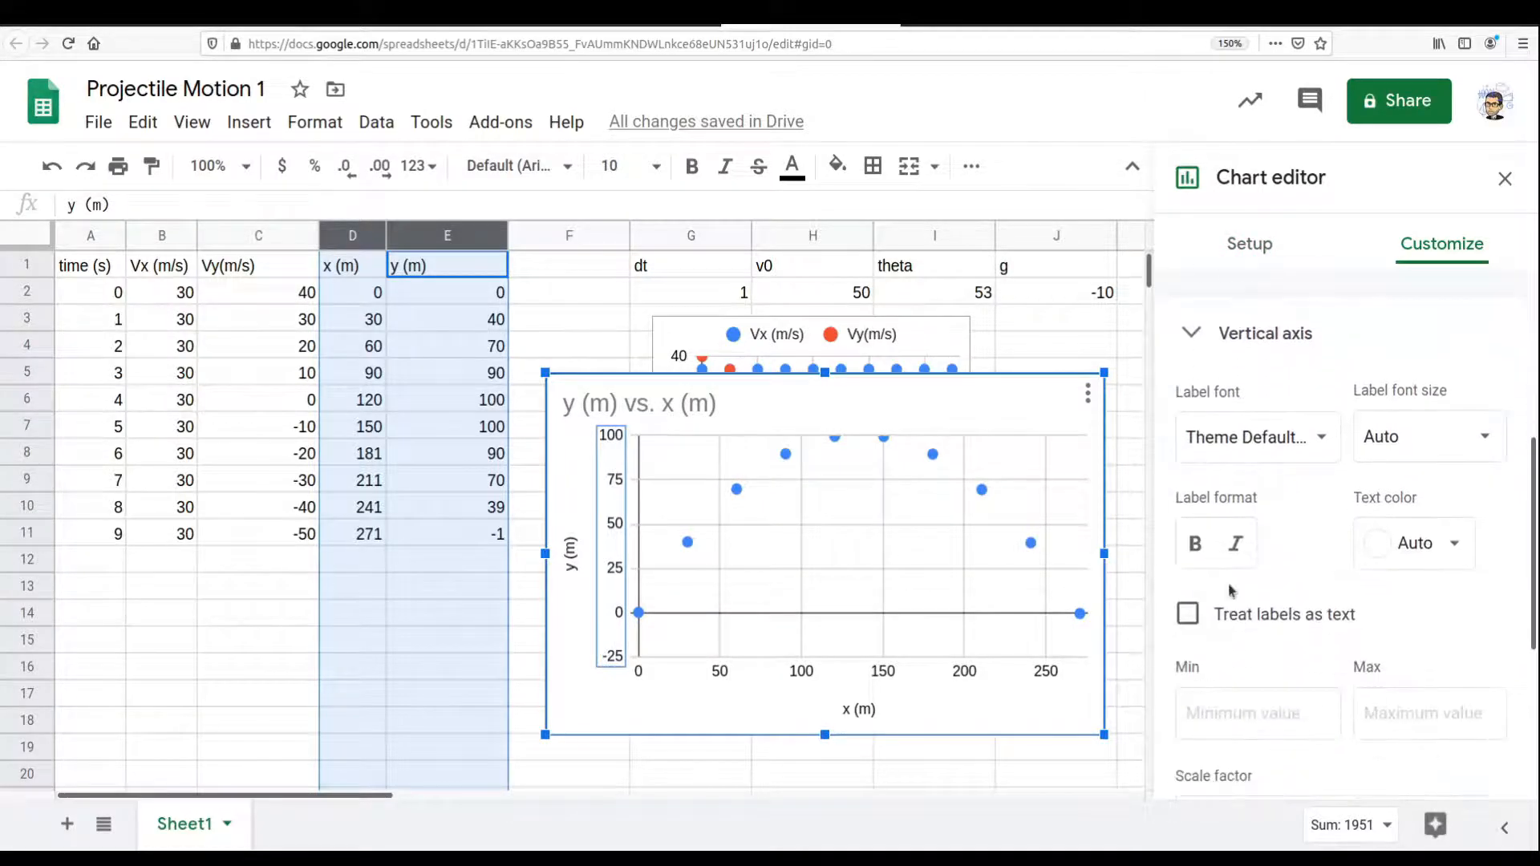
scroll(1217, 665, "down", 3)
left_click(1227, 472)
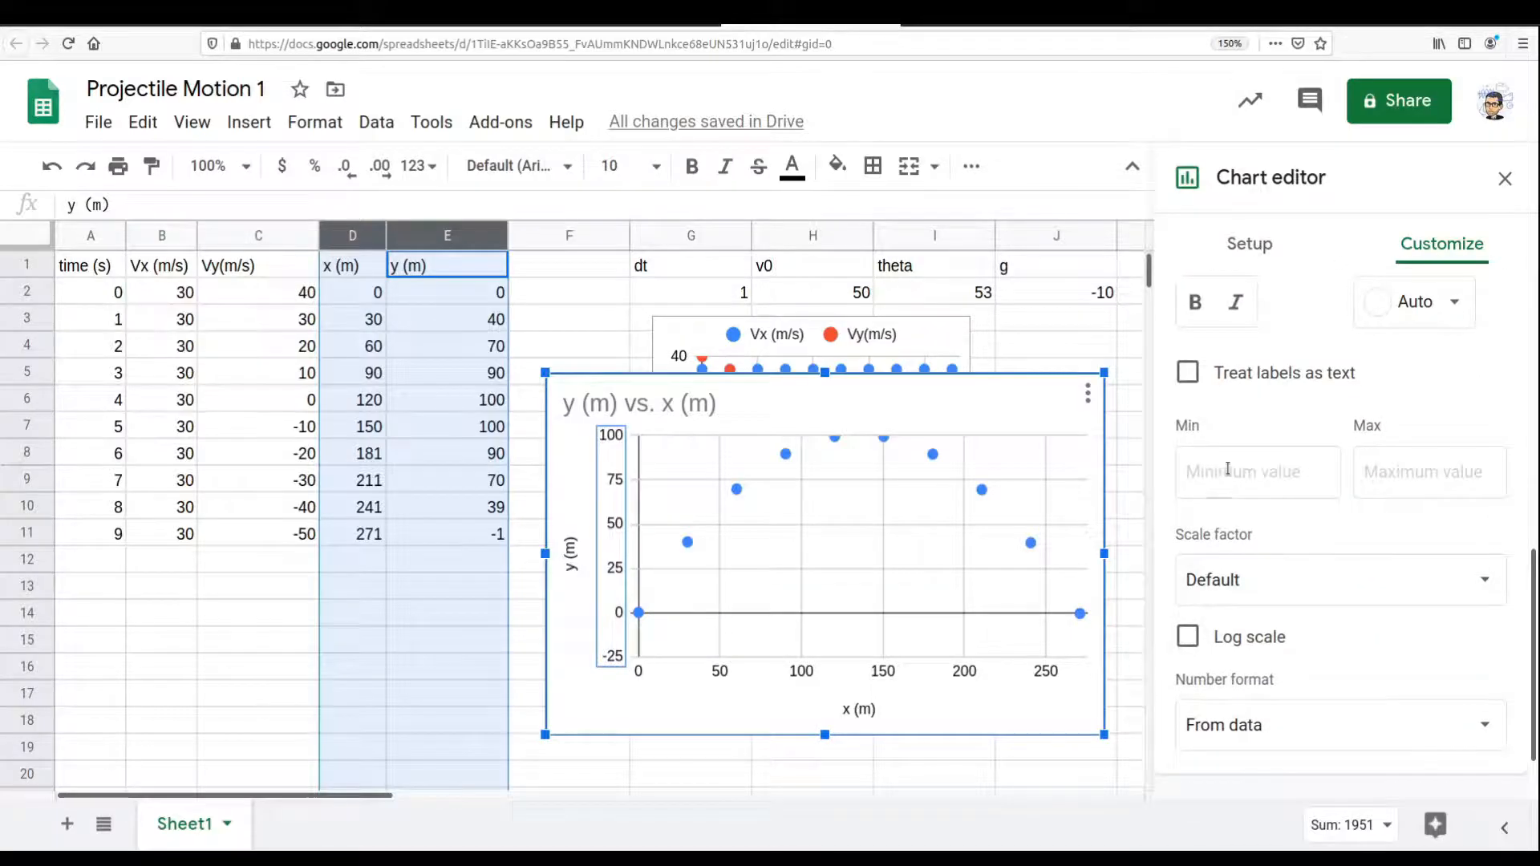
type("0")
key("Tab")
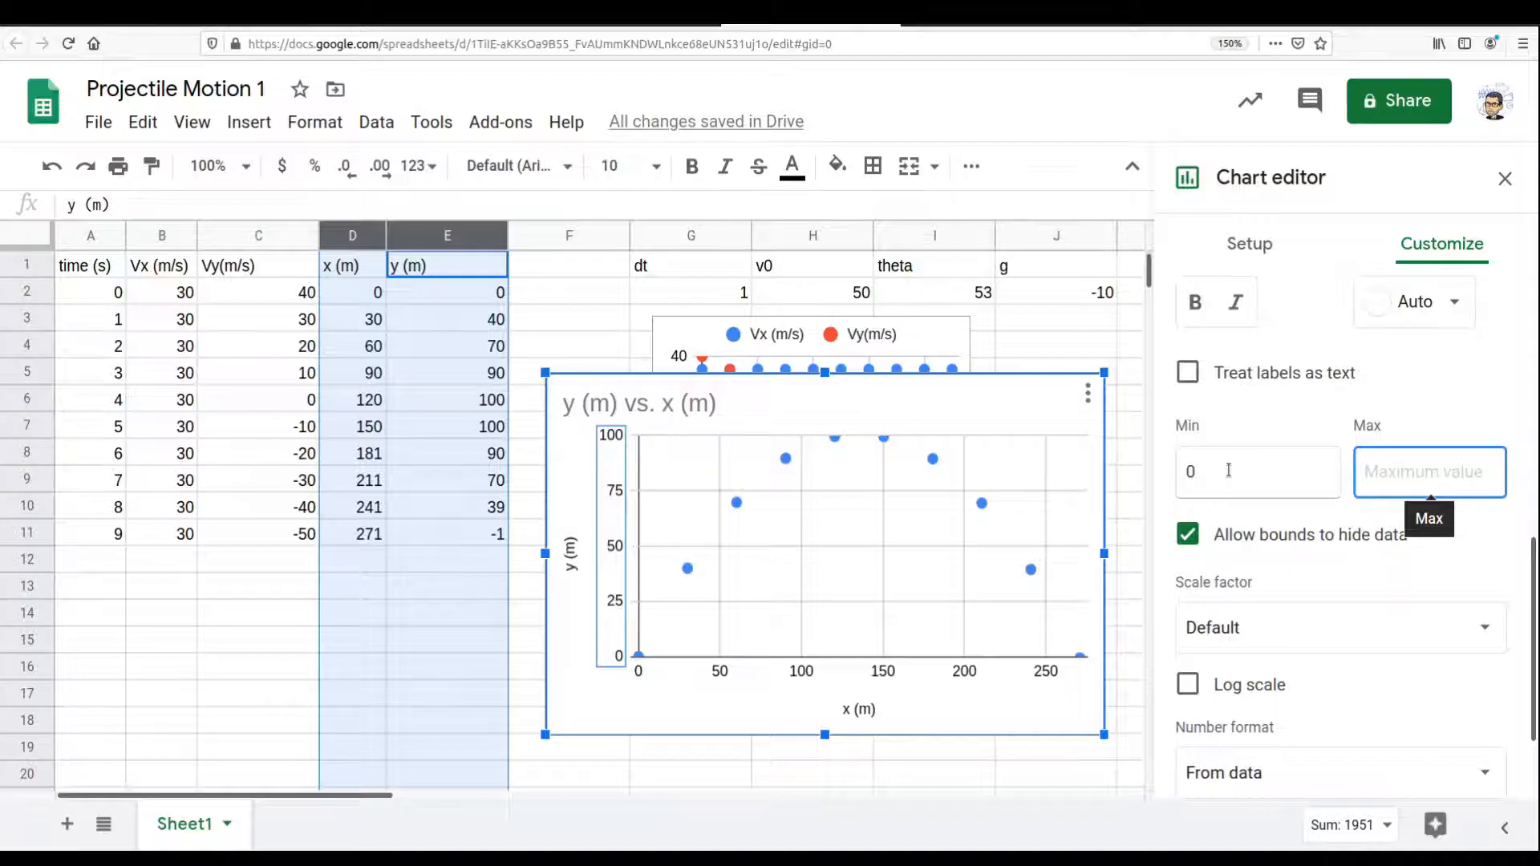
type("120")
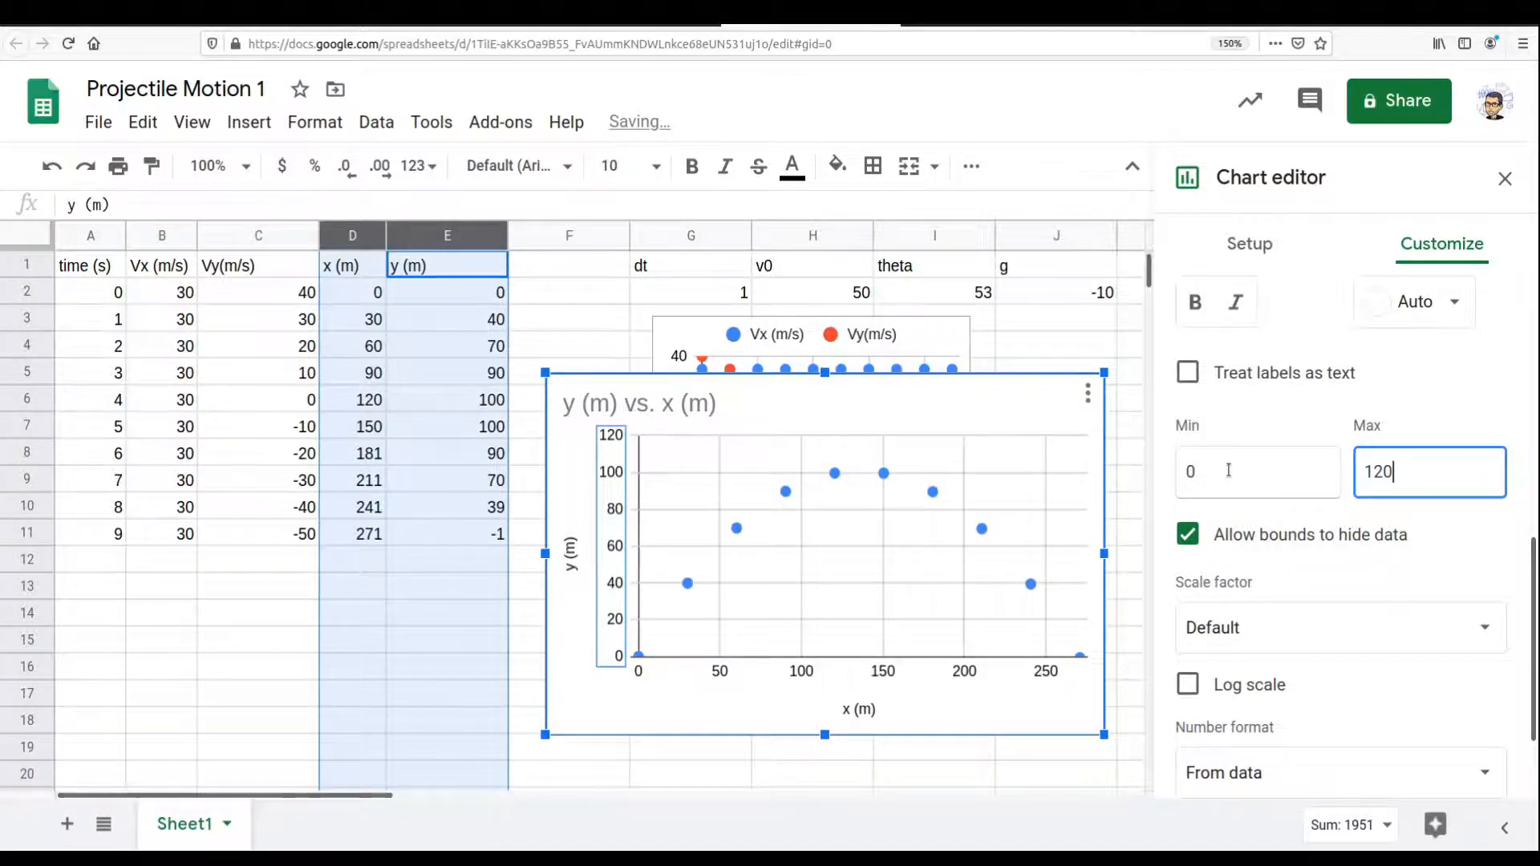
Step: Add a degree 2 polynomial trendline to the y (m) series of the y vs. x chart
scroll(1348, 454, "up", 10)
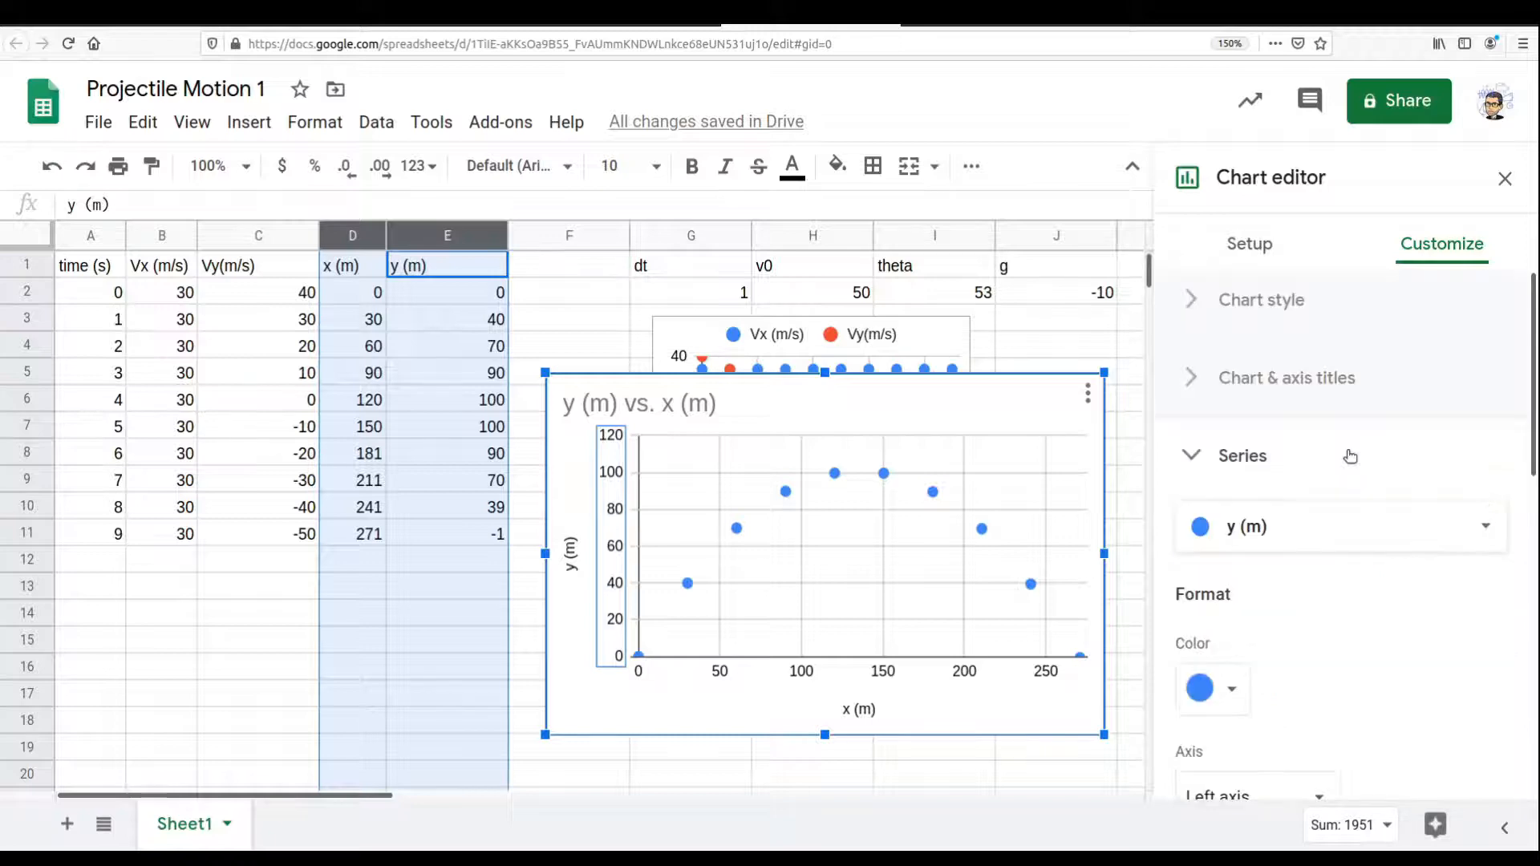
scroll(1366, 642, "down", 6)
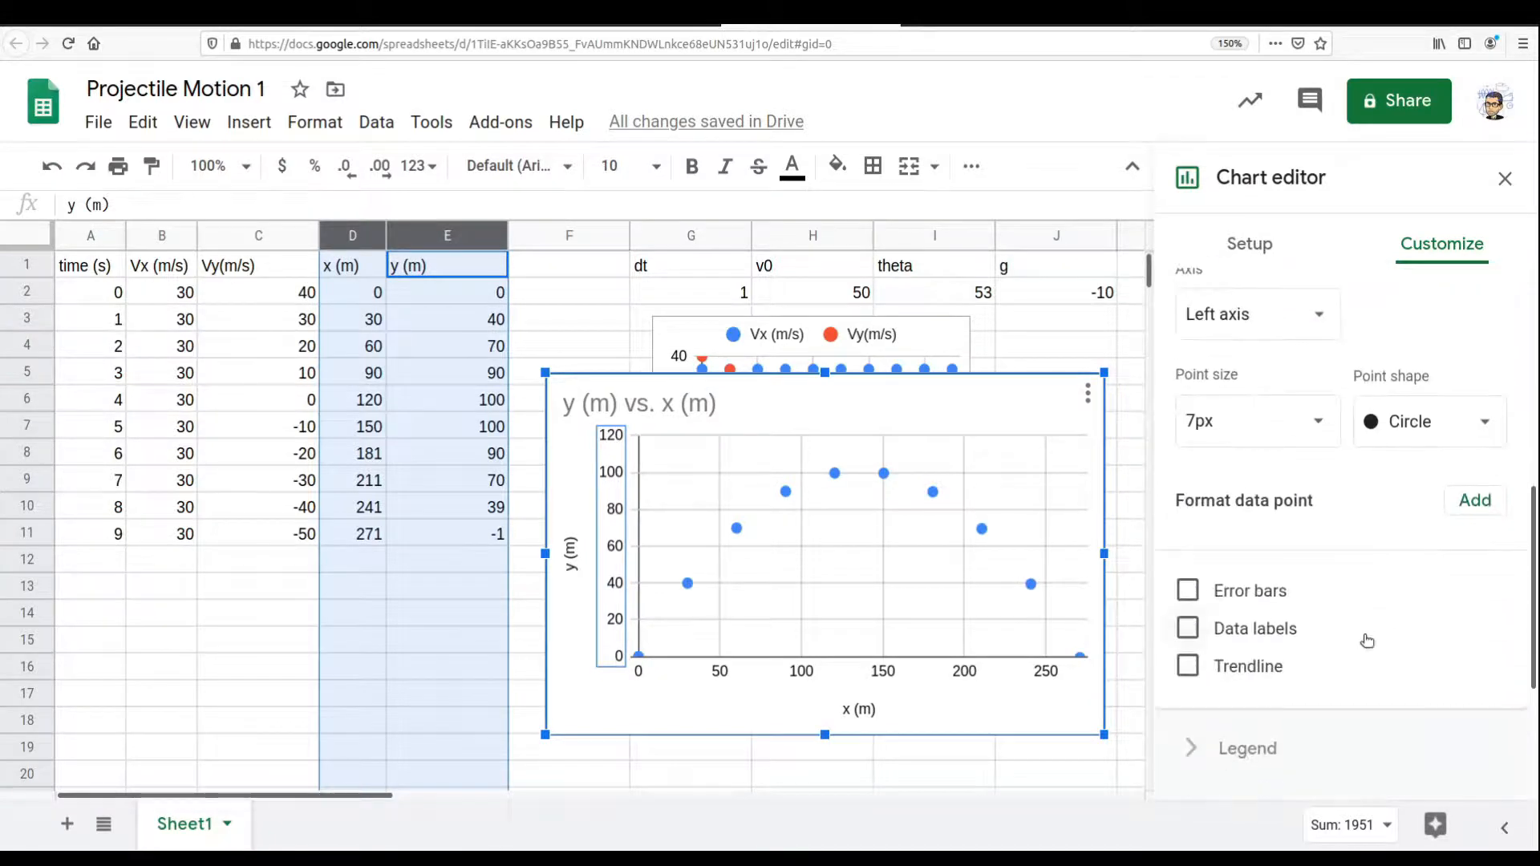
left_click(1189, 668)
scroll(1307, 674, "down", 3)
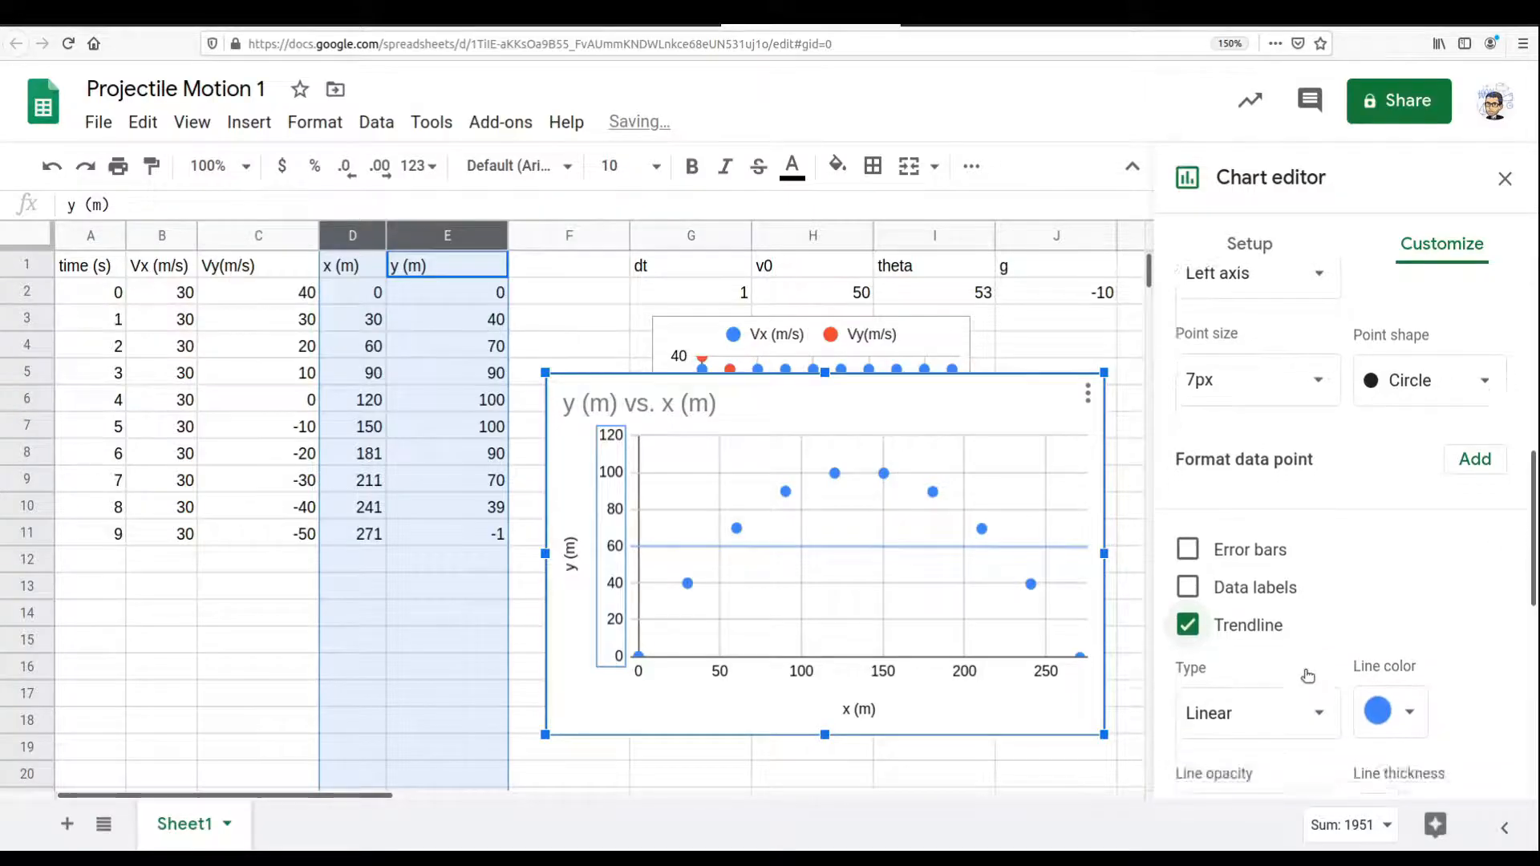
left_click(1308, 529)
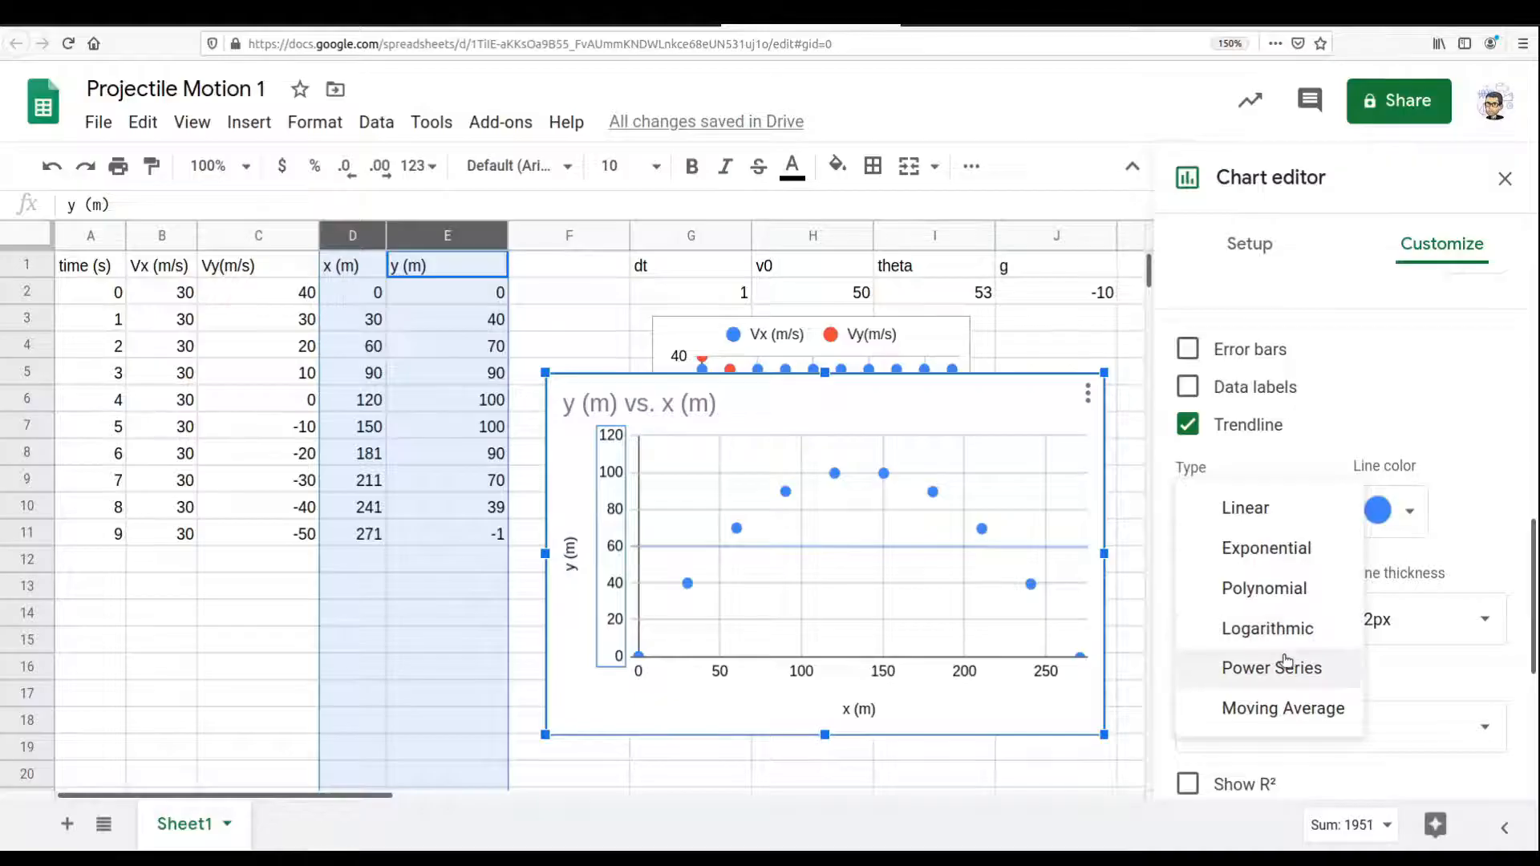
left_click(1289, 589)
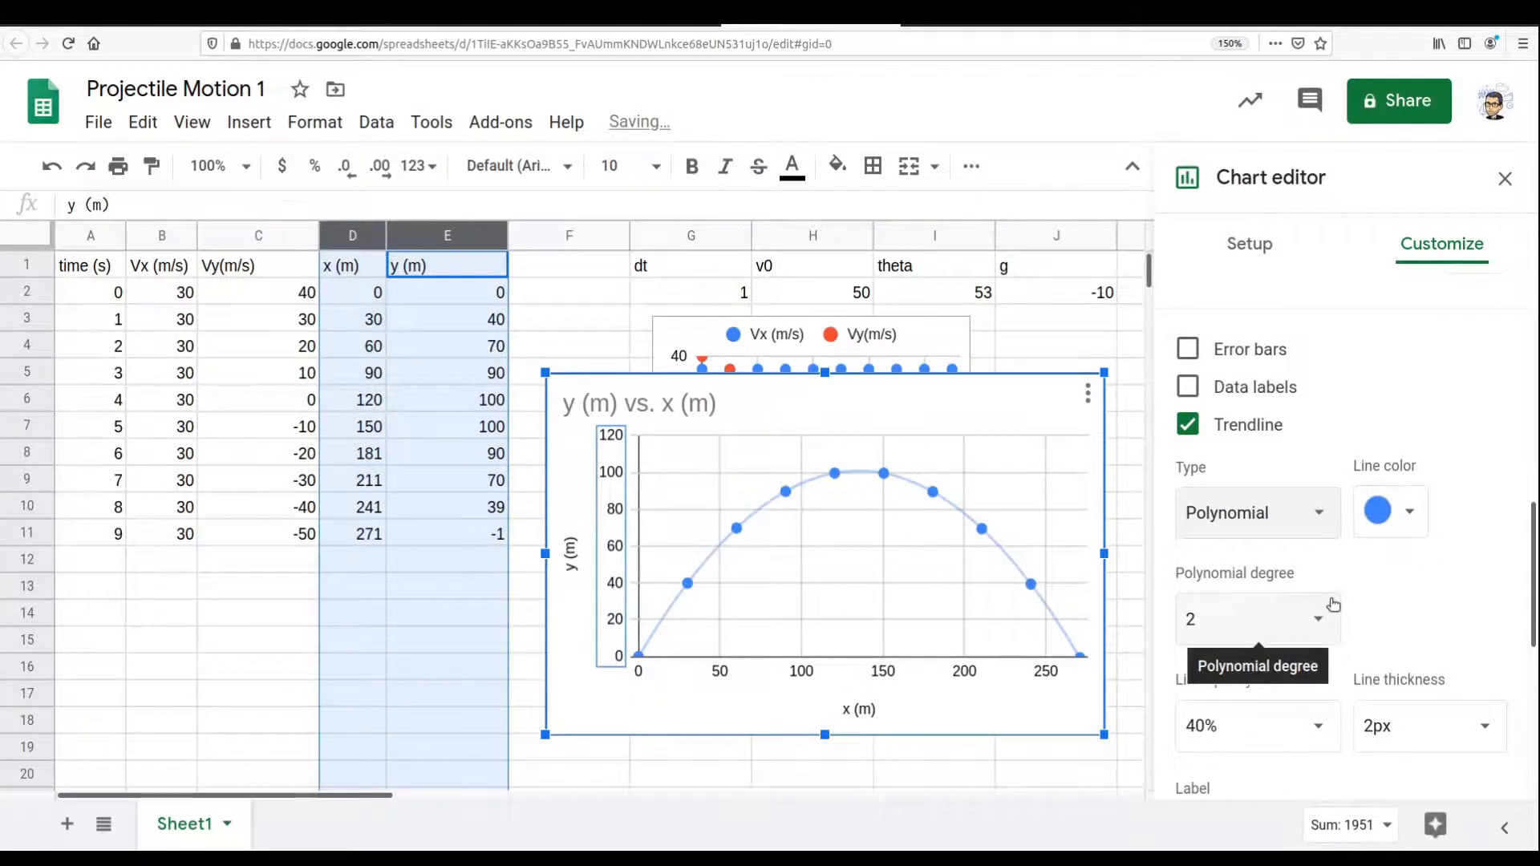
Step: Label the polynomial trendline with its equation
scroll(1316, 594, "down", 4)
left_click(1316, 528)
left_click(1277, 608)
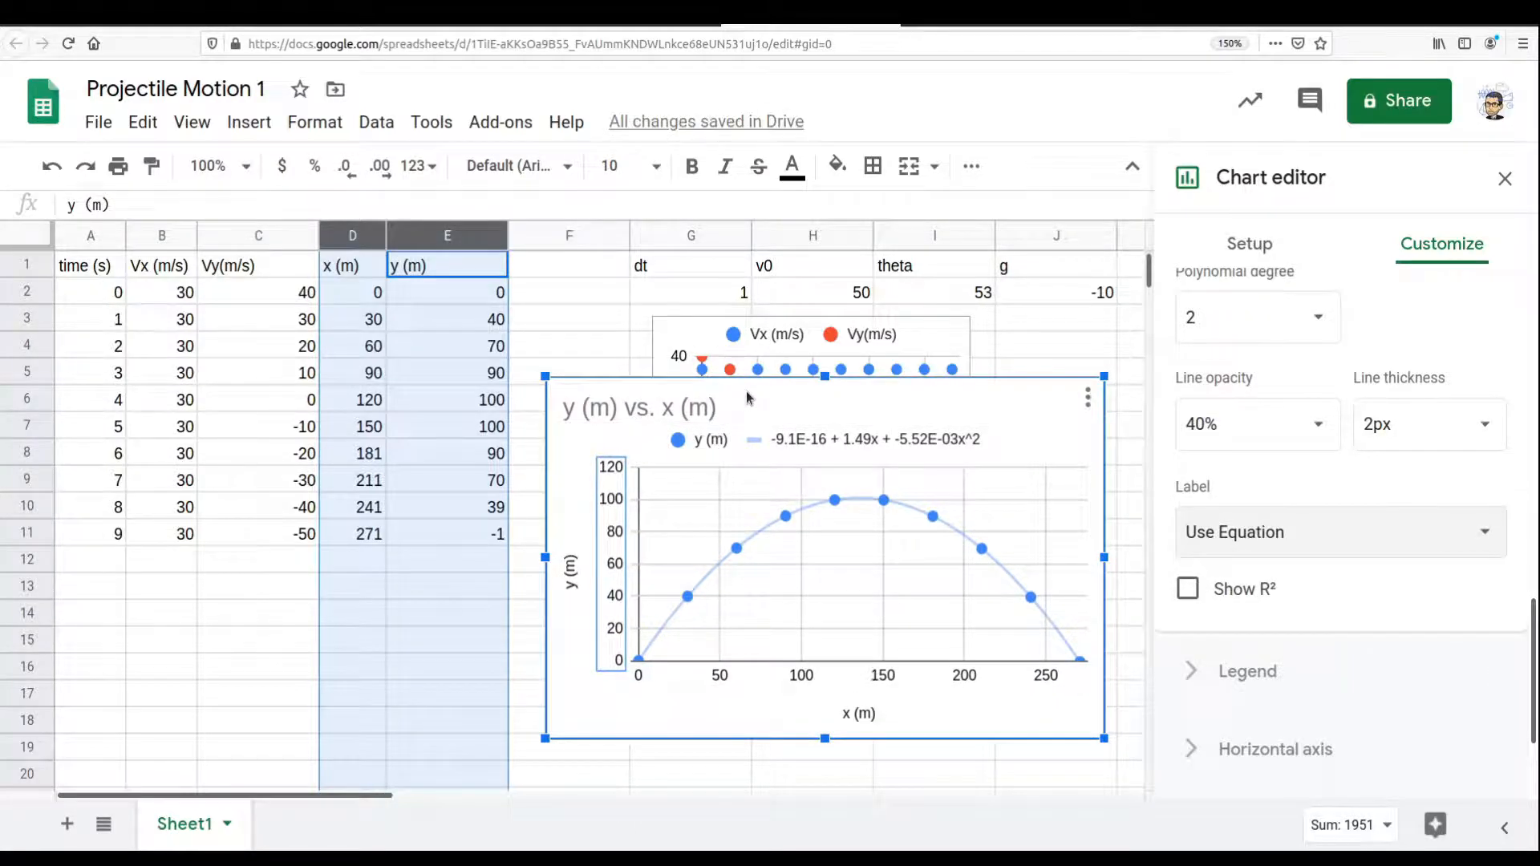
Step: Set the initial velocity v0 in cell H2 to 25
left_click(854, 290)
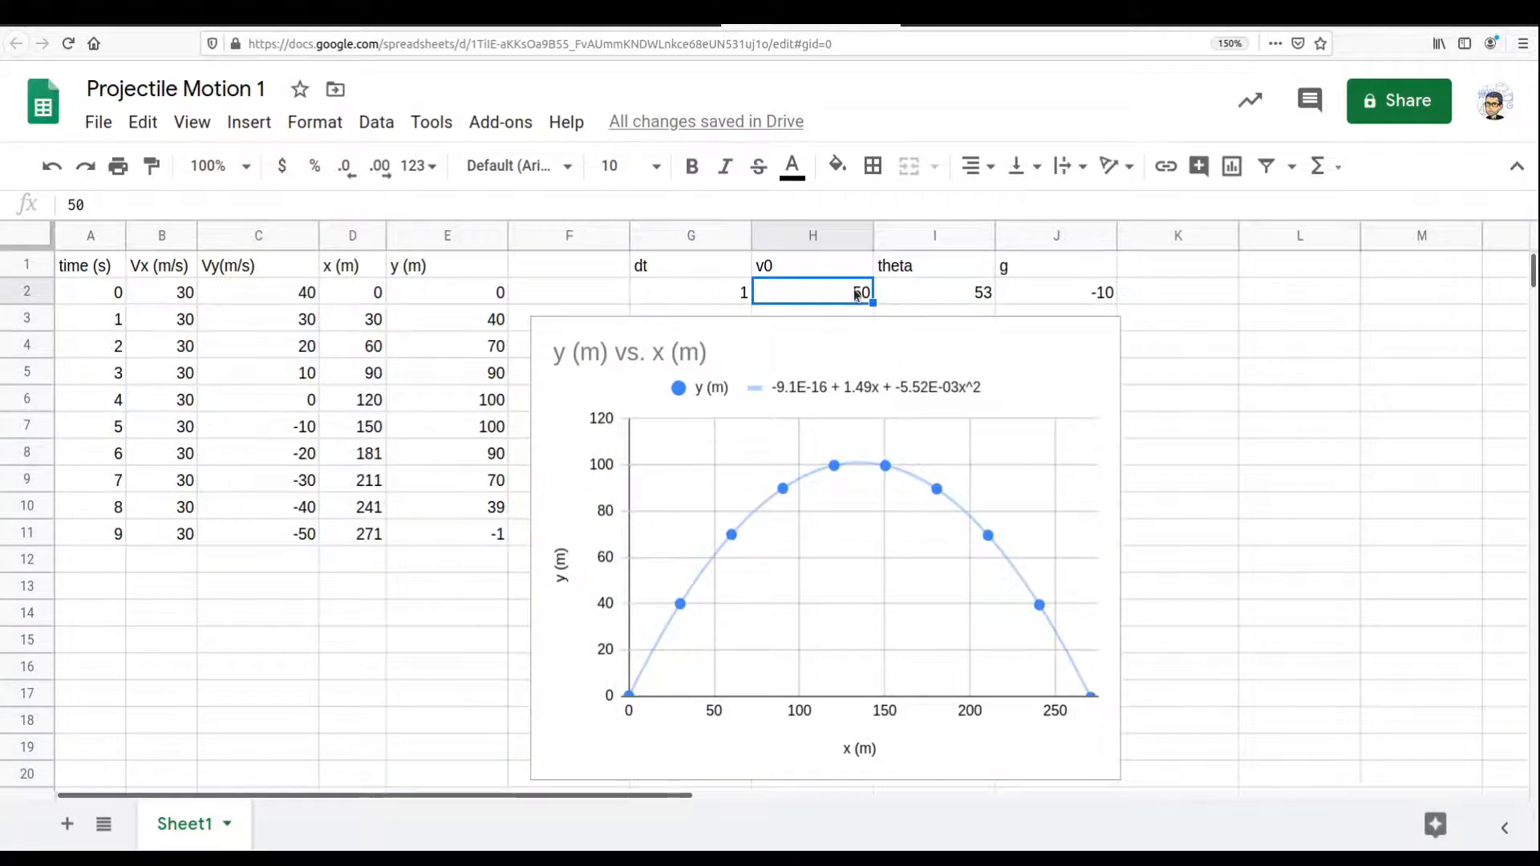
double_click(856, 294)
key("BackSpace")
key("BackSpace")
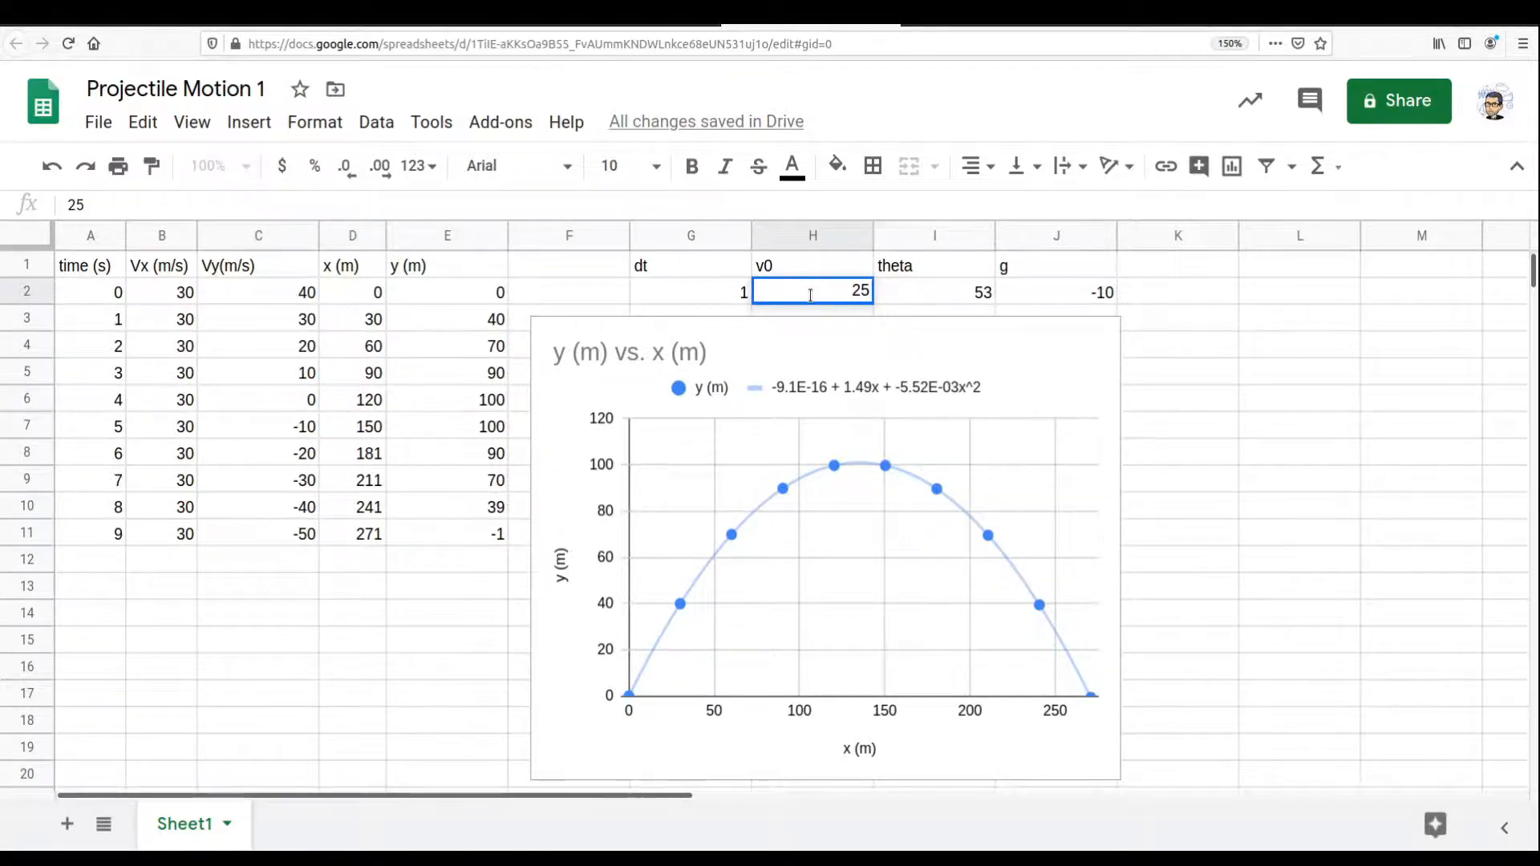
key("Return")
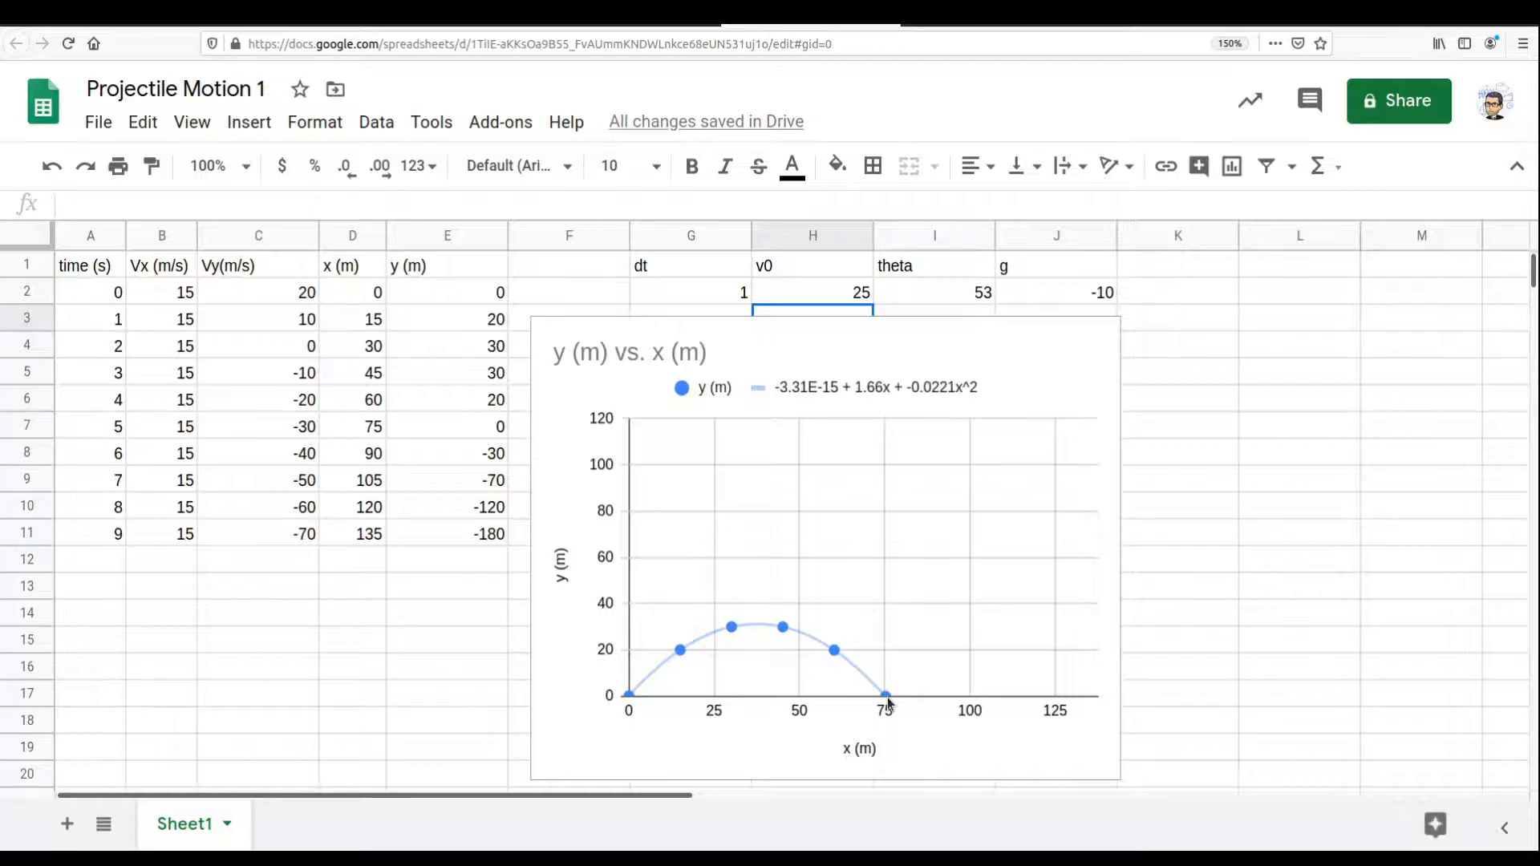
Step: Set the initial velocity v0 in cell H2 back to 50
double_click(864, 291)
key("BackSpace")
type("50")
key("Return")
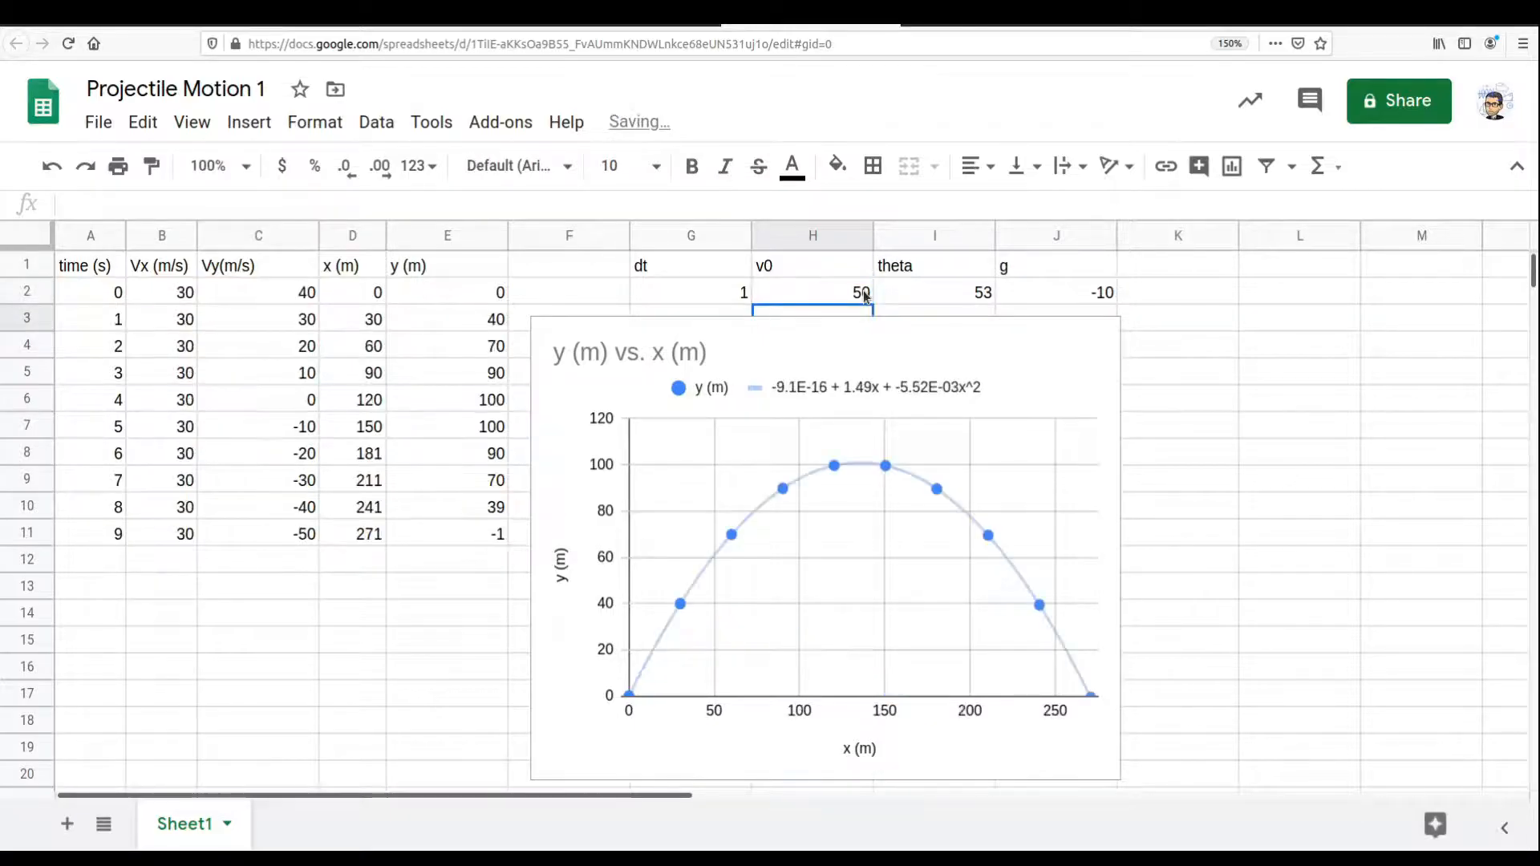
Step: Set the launch angle theta in cell I2 to 45
left_click(955, 300)
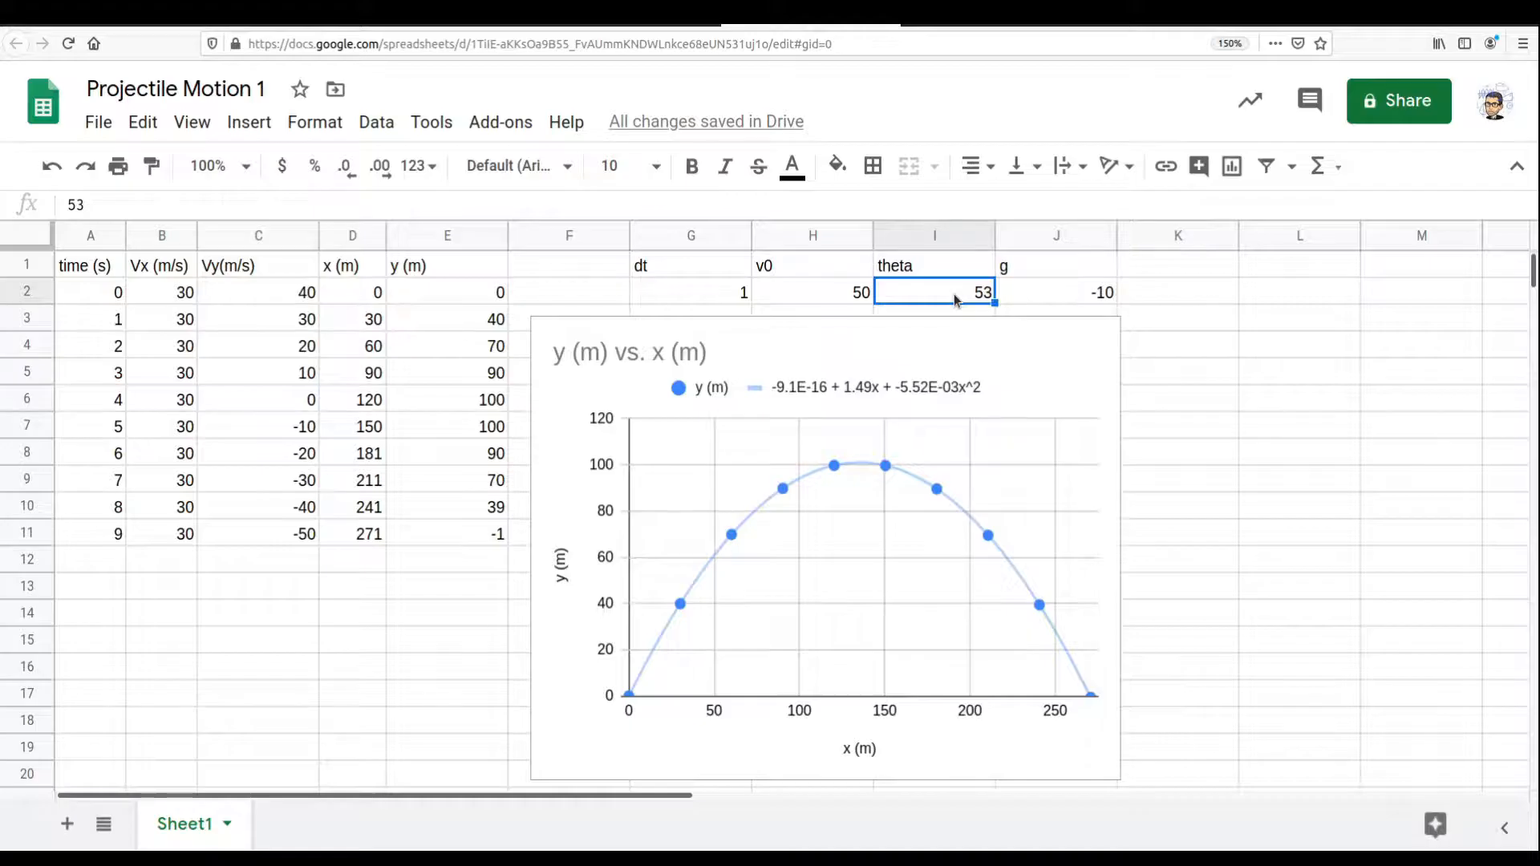
double_click(954, 294)
key("BackSpace")
key("BackSpace")
type("45")
key("Return")
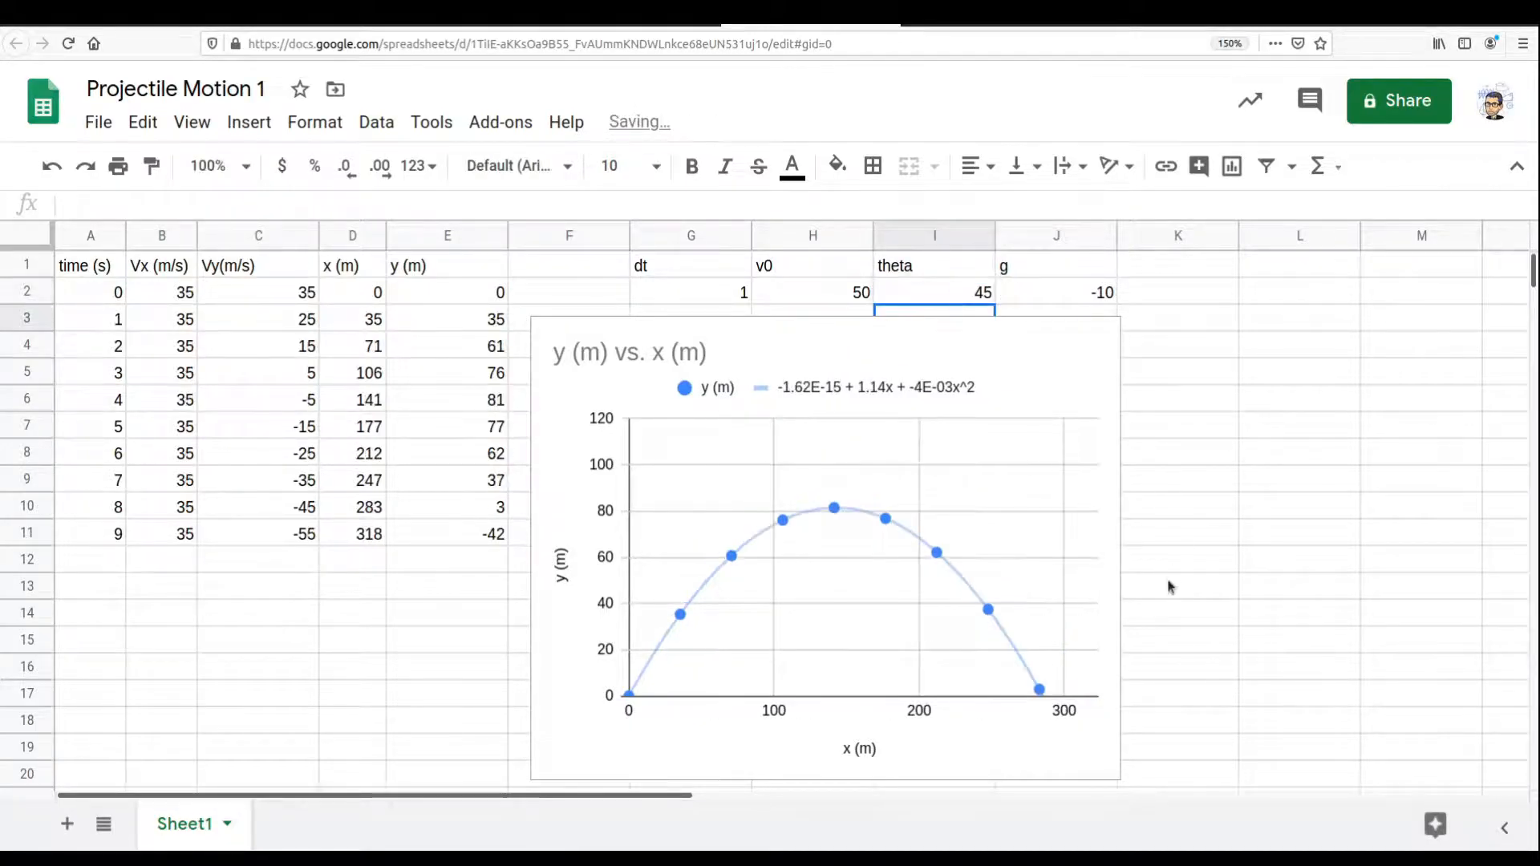
Step: Set the launch angle theta in cell I2 to 37
left_click(1042, 694)
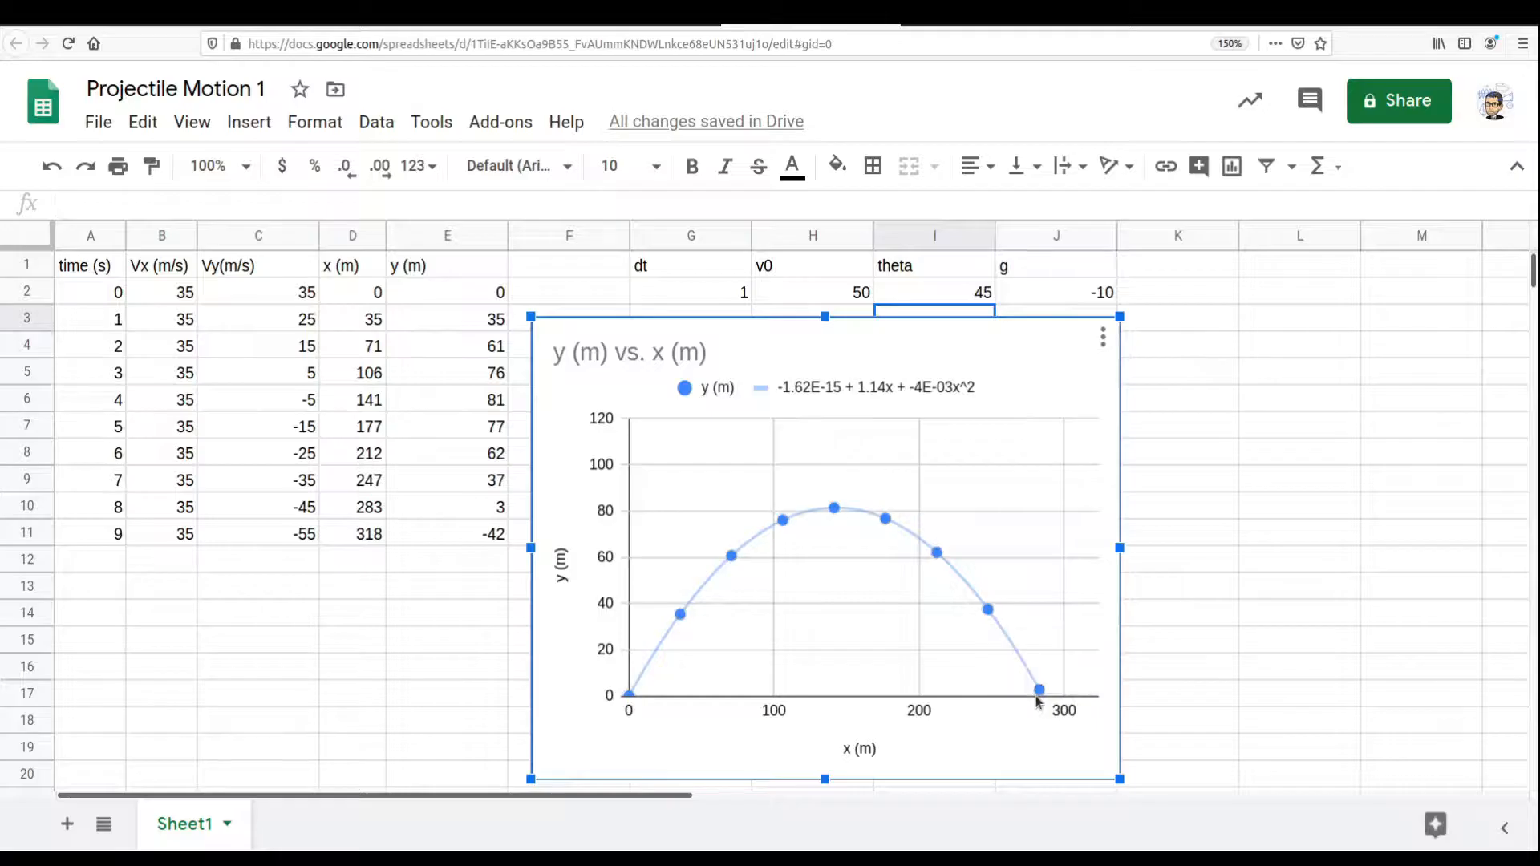
mouse_move(1042, 698)
left_click(862, 295)
left_click(927, 297)
key("Delete")
type("37")
key("Return")
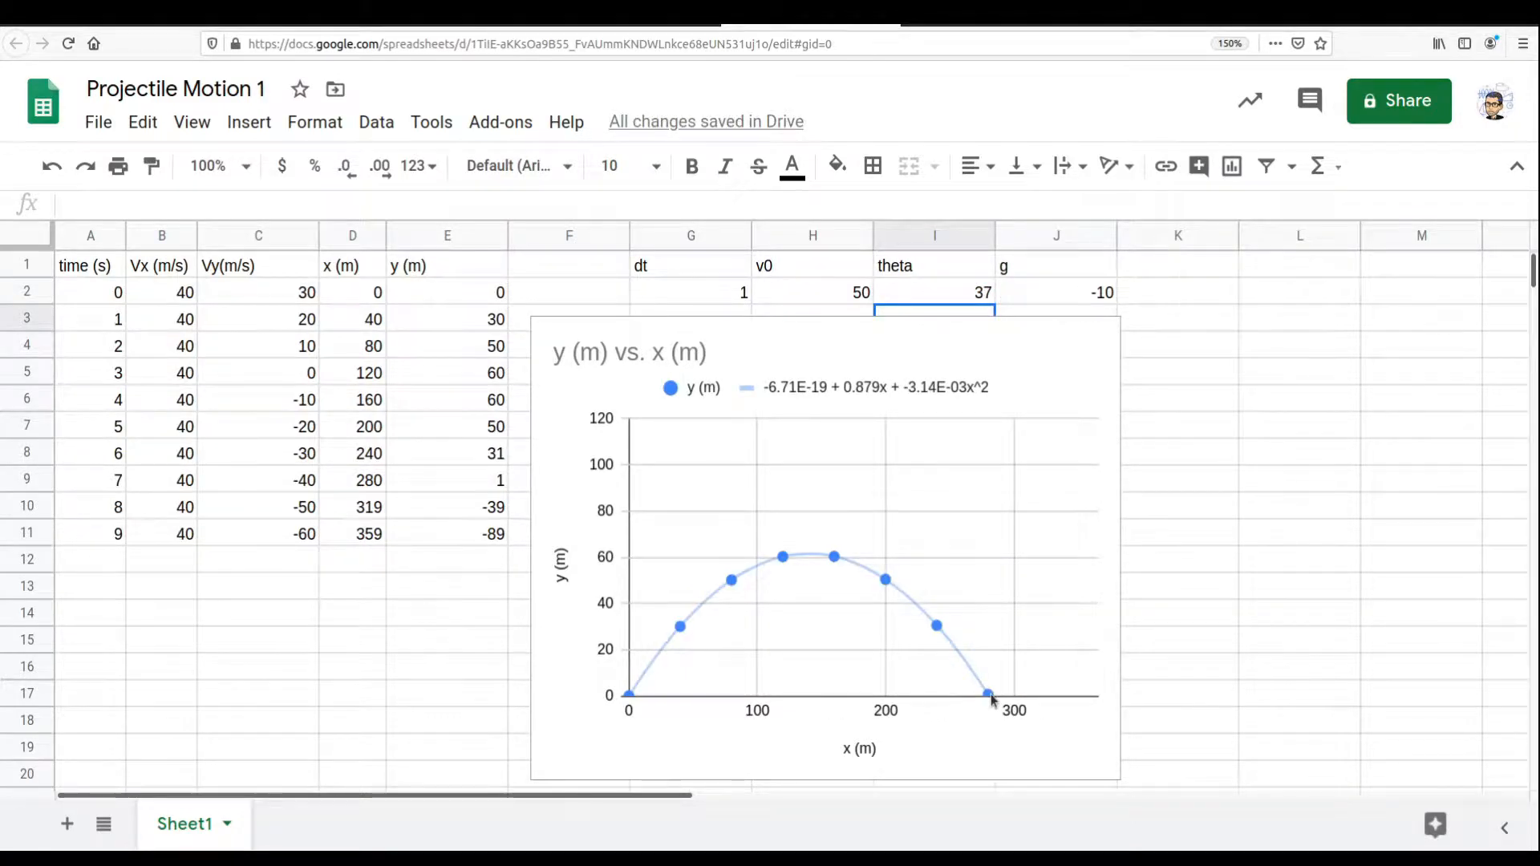
Step: Inspect the last plotted point of the y vs. x chart and set theta in cell I2 to 53
left_click(992, 700)
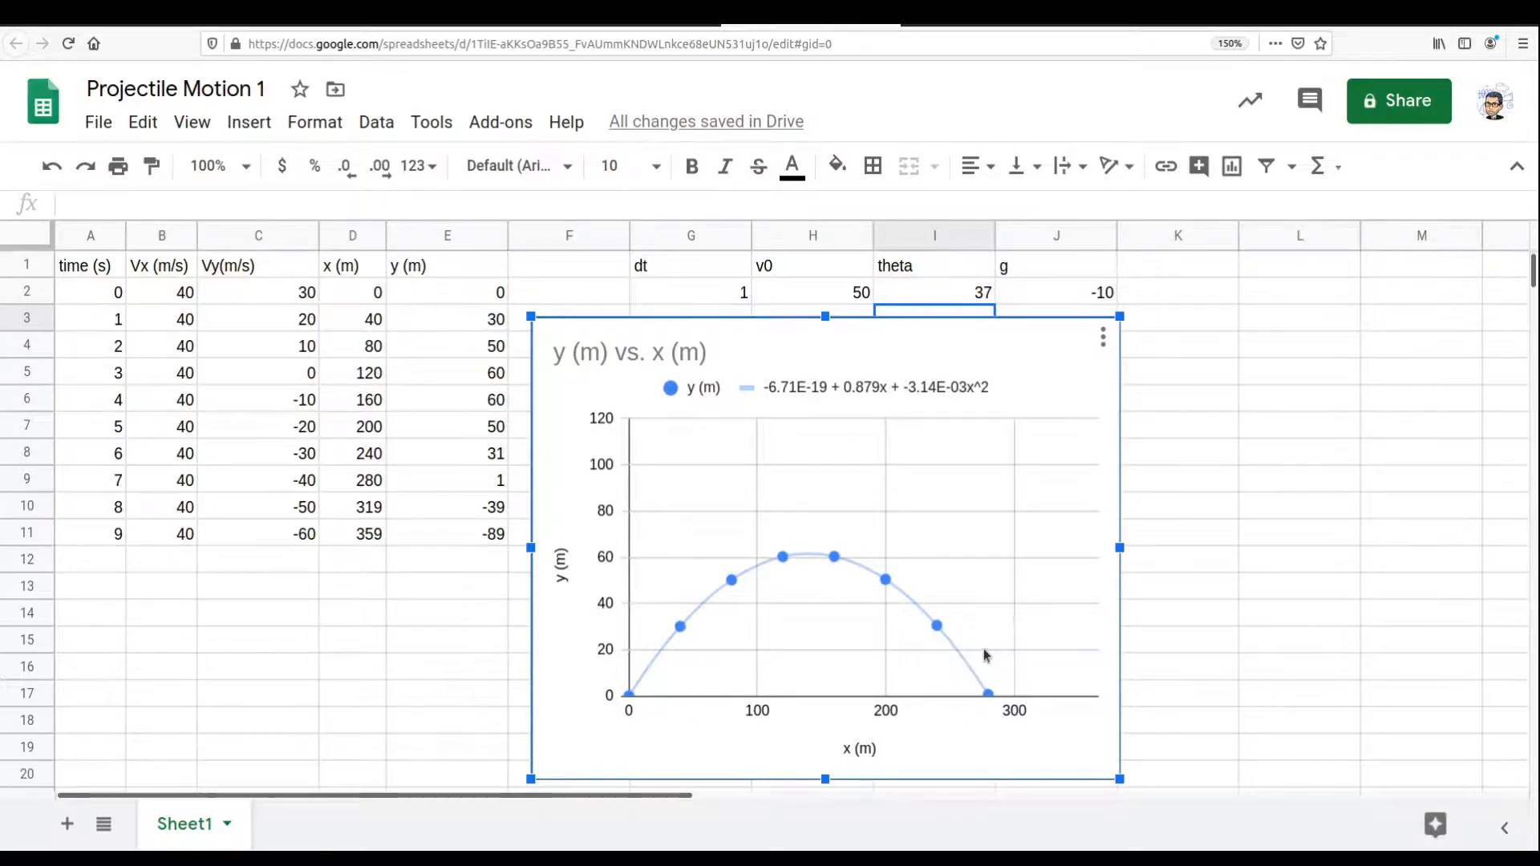
mouse_move(989, 696)
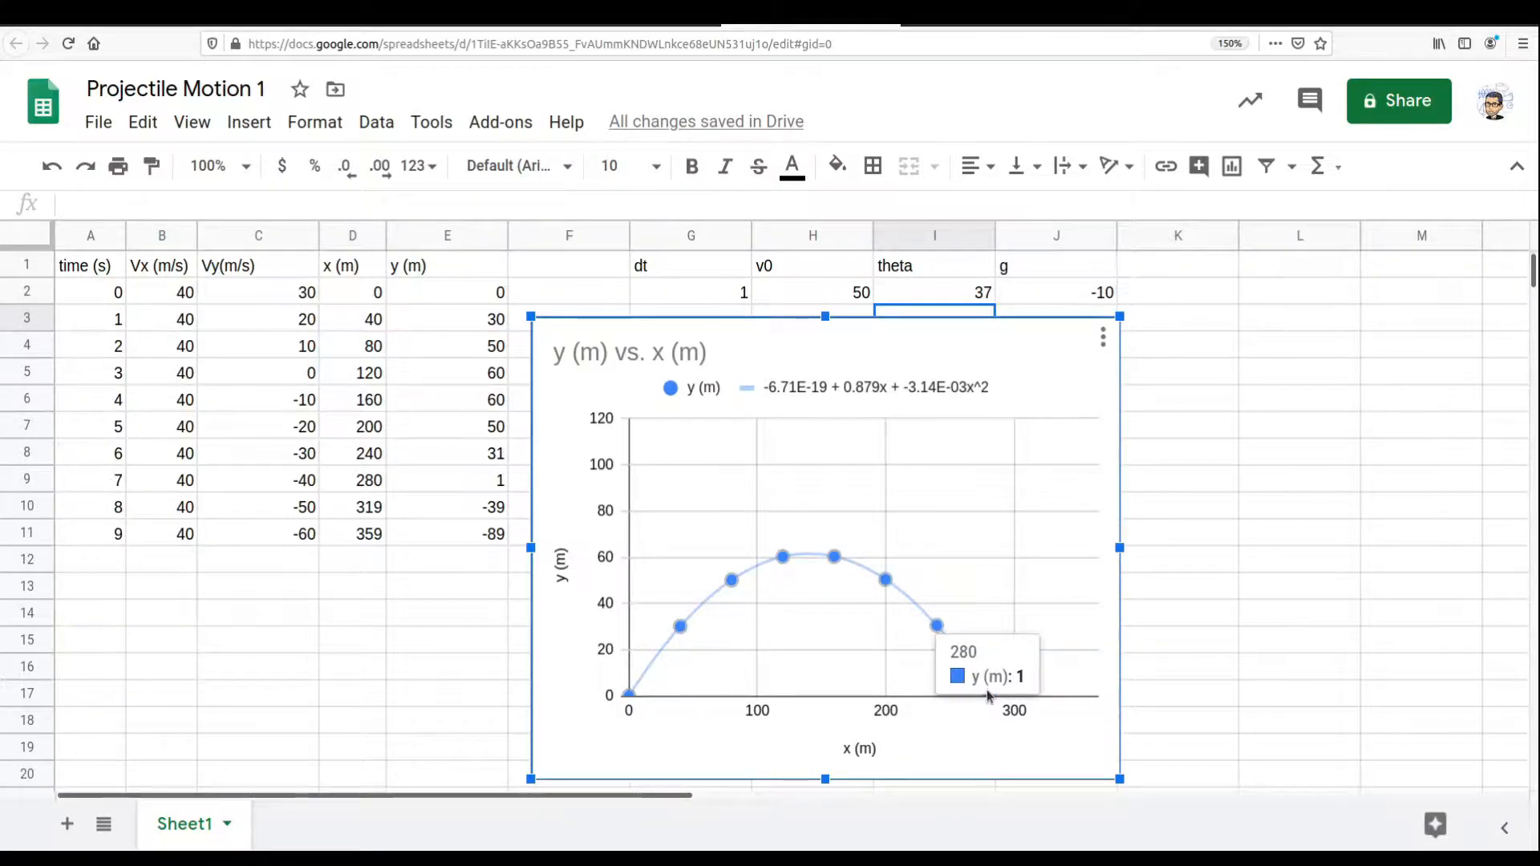
left_click(947, 293)
type("53")
key("Return")
mouse_move(1091, 701)
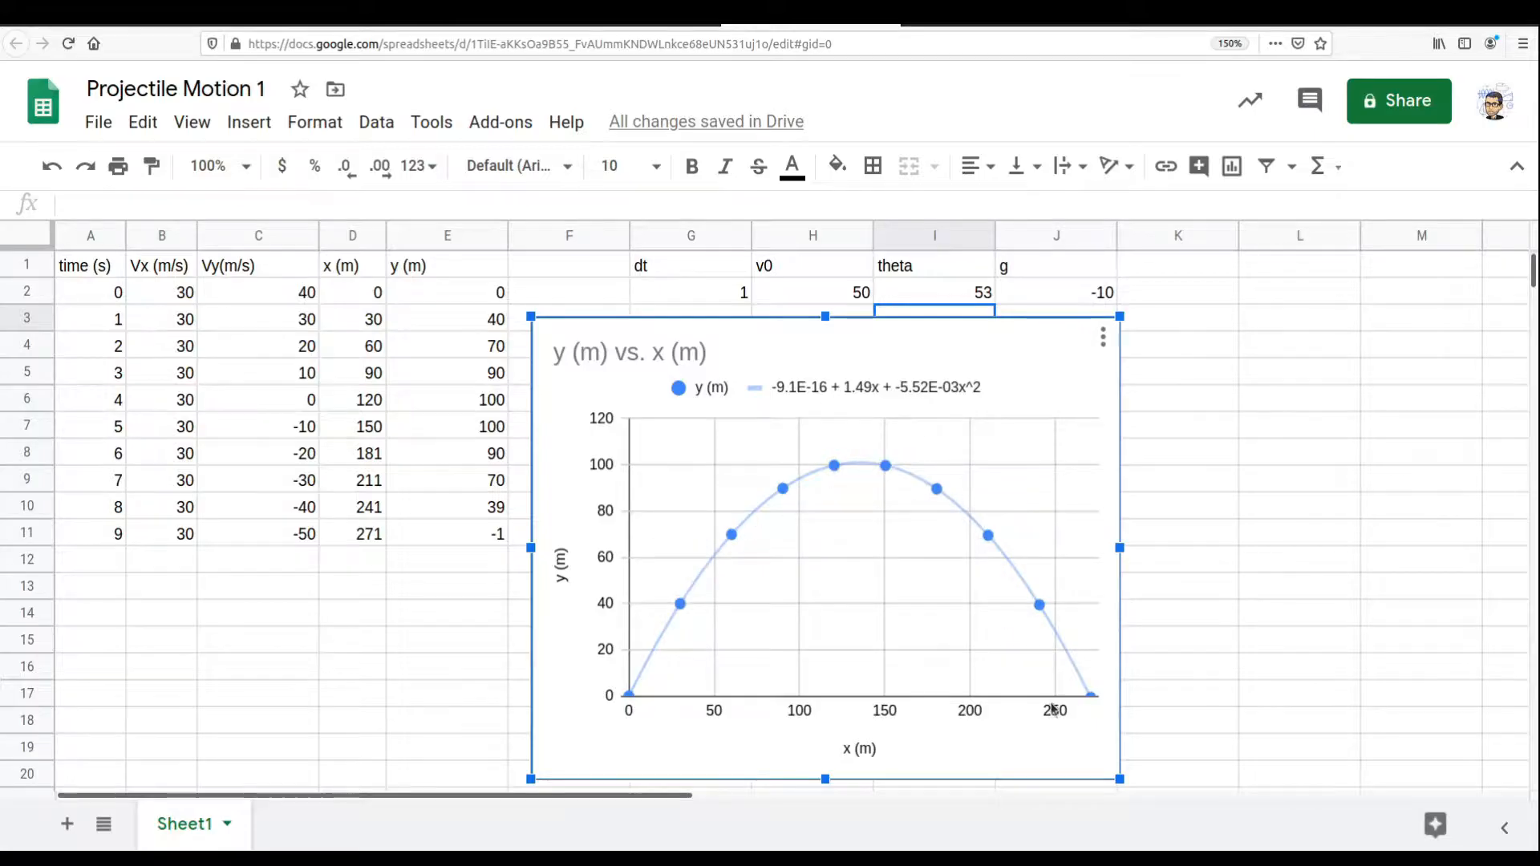
Step: Set the time step dt in cell G2 to 0.5
left_click(688, 294)
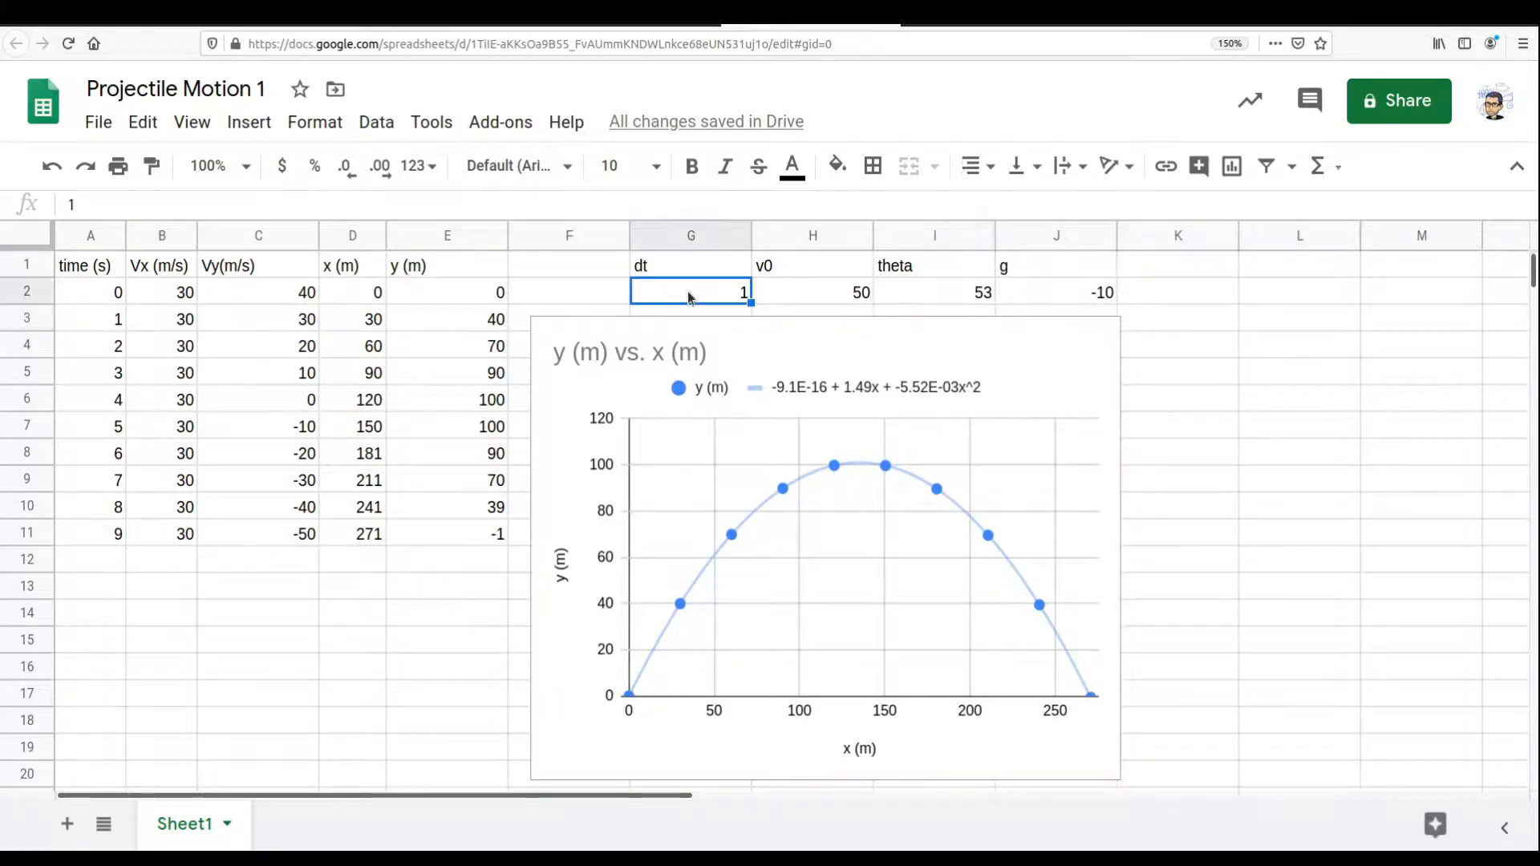
key("Delete")
type(".5")
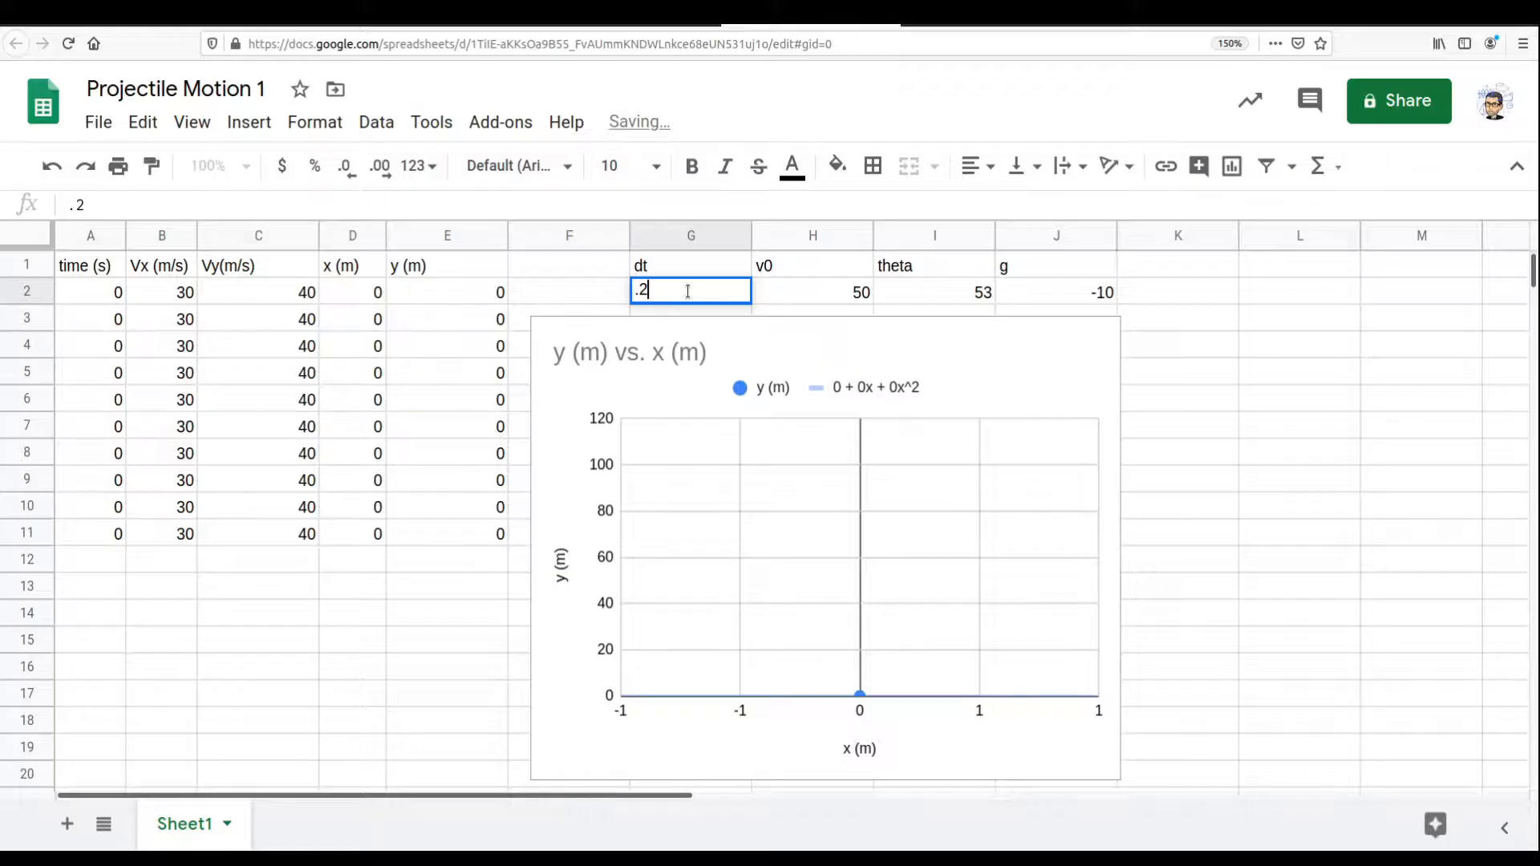
key("Return")
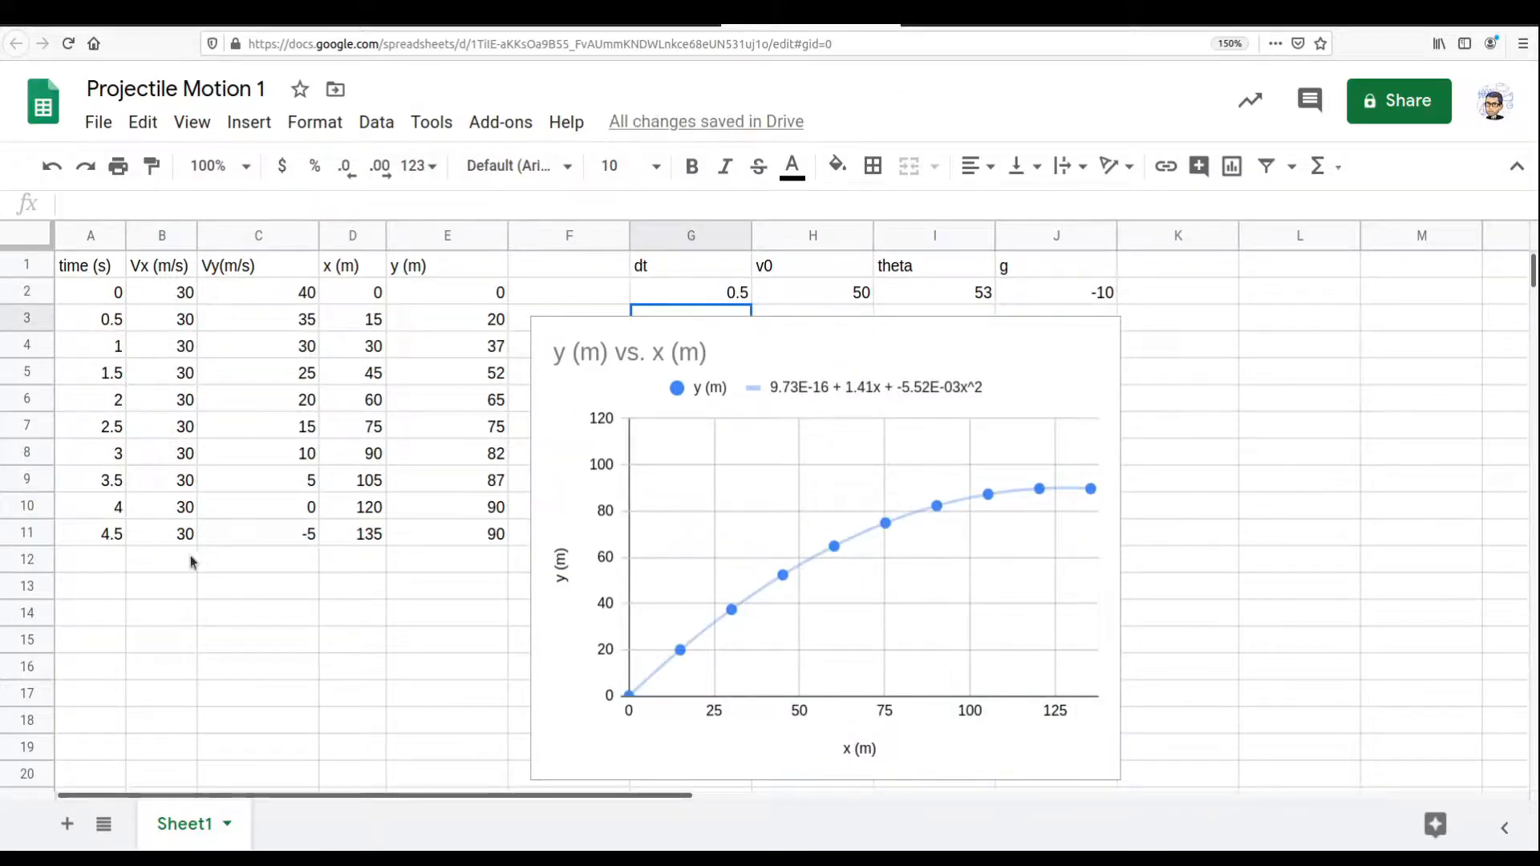
Step: Fill the time, velocity and position formulas from A11:E11 down to row 20
left_click(104, 544)
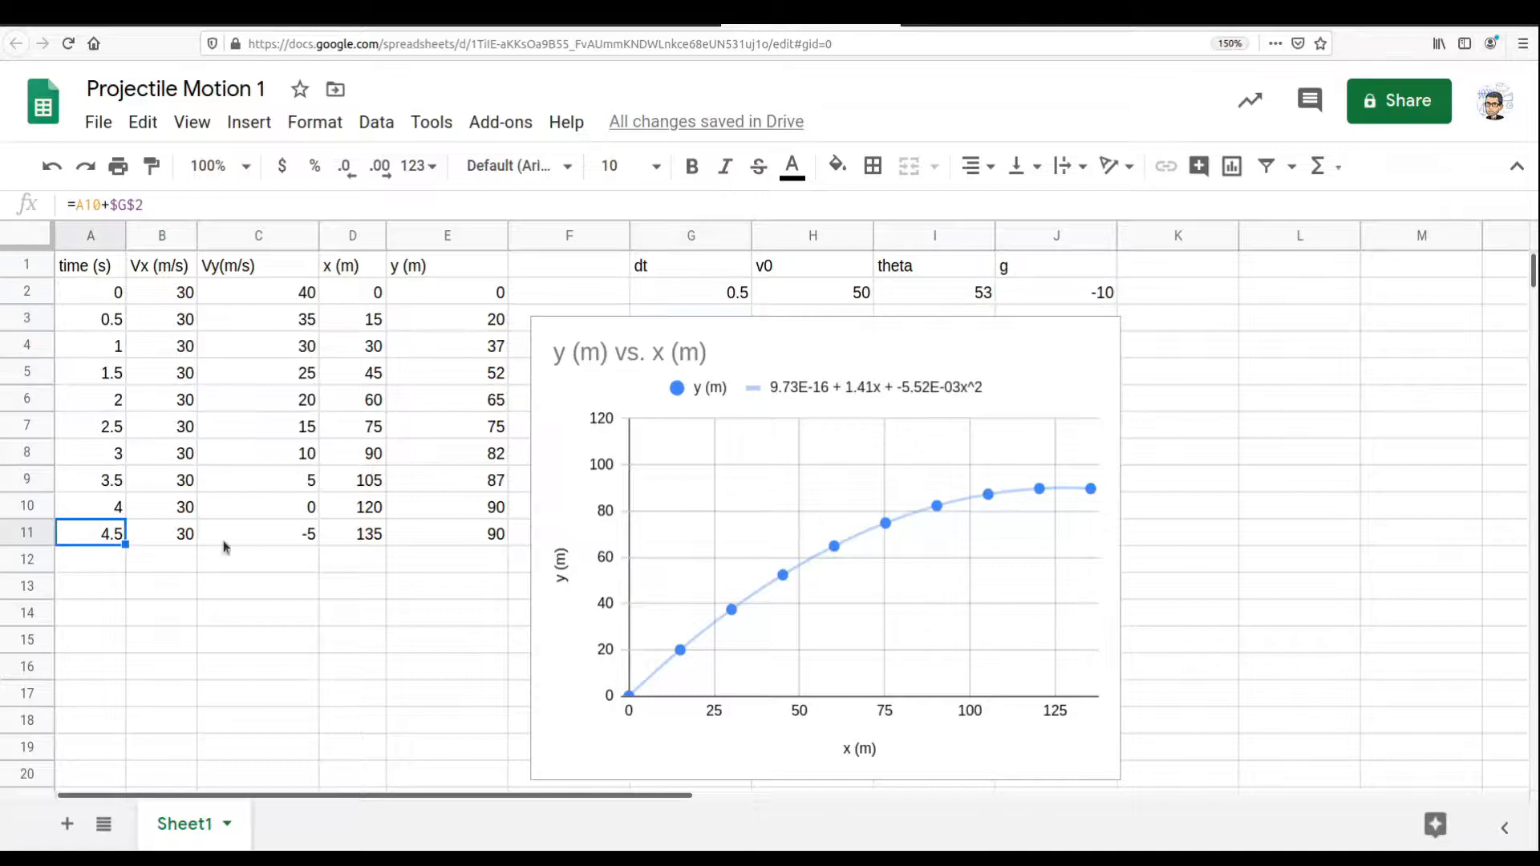
left_click(447, 539, "shift")
mouse_move(508, 545)
left_mouse_down()
mouse_move(489, 750)
mouse_move(509, 559)
left_mouse_up()
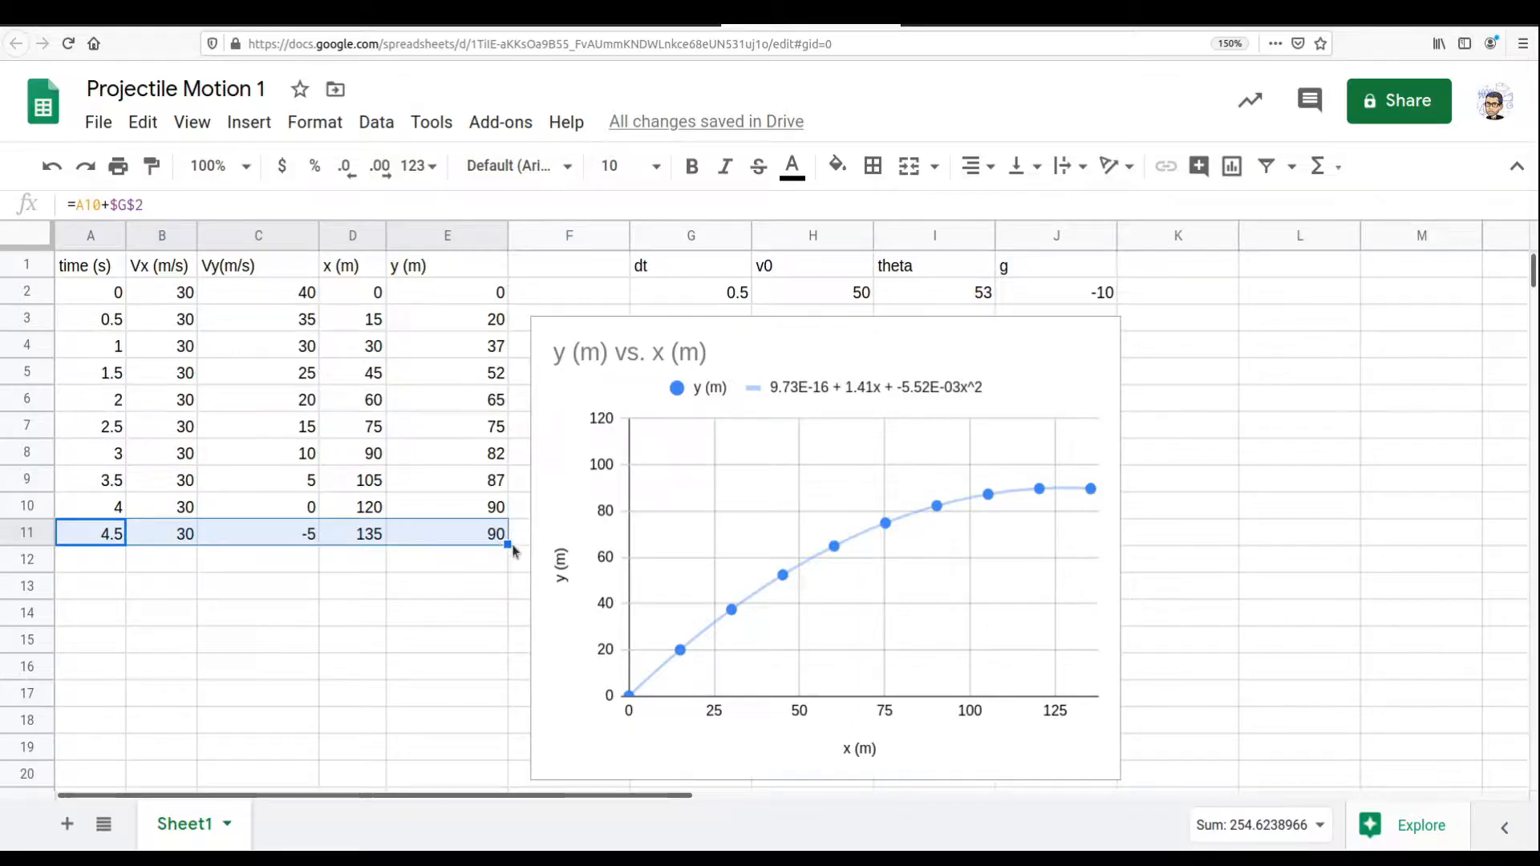
left_click_drag(508, 543, 499, 776)
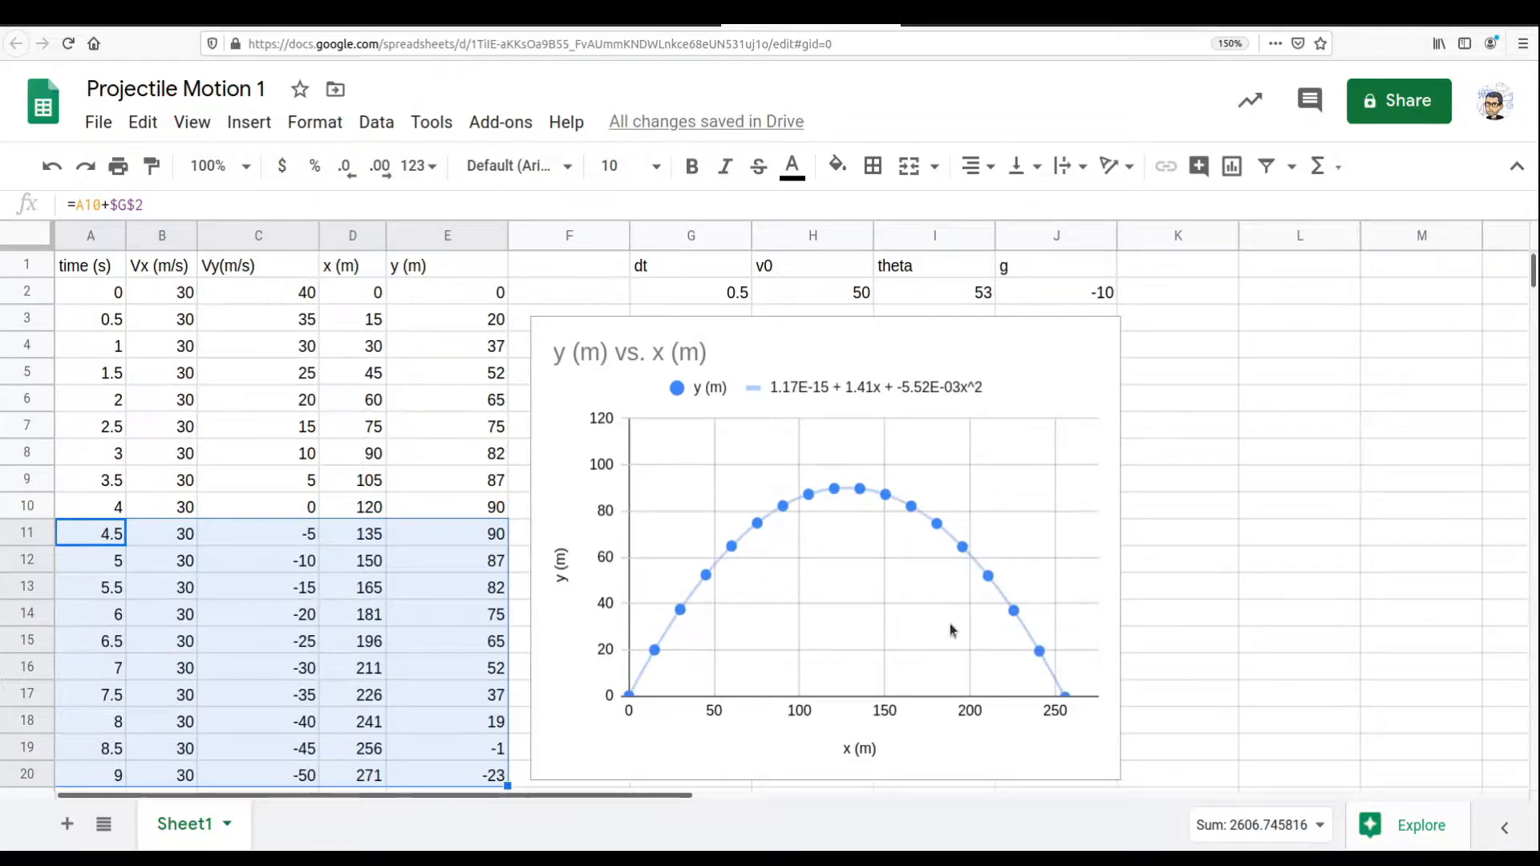
Step: Set theta in cell I2 to 37 for the extended table
left_click(1068, 701)
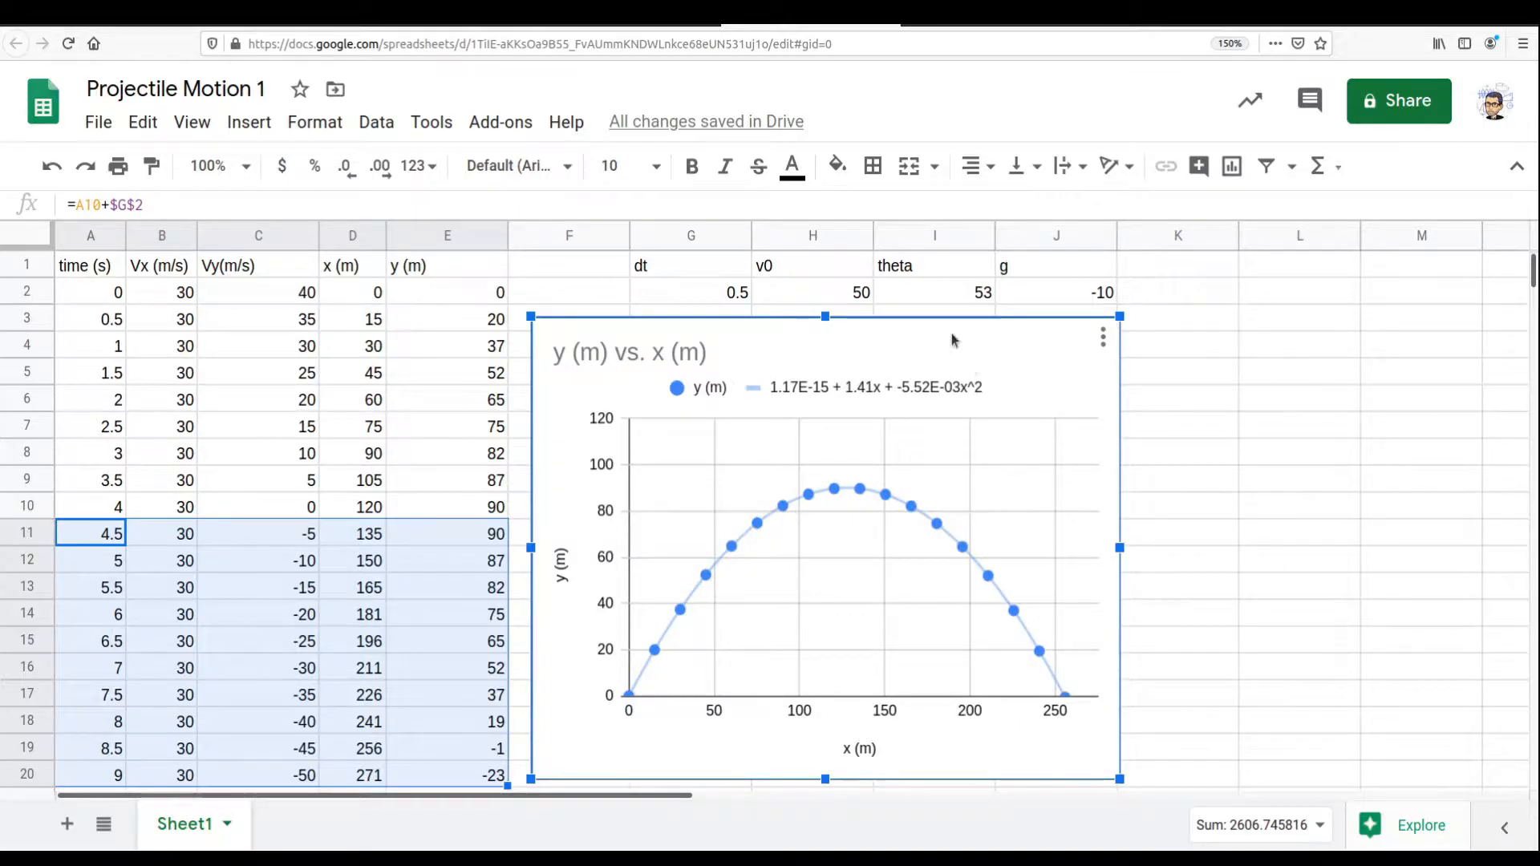
left_click(919, 299)
type("37")
key("Return")
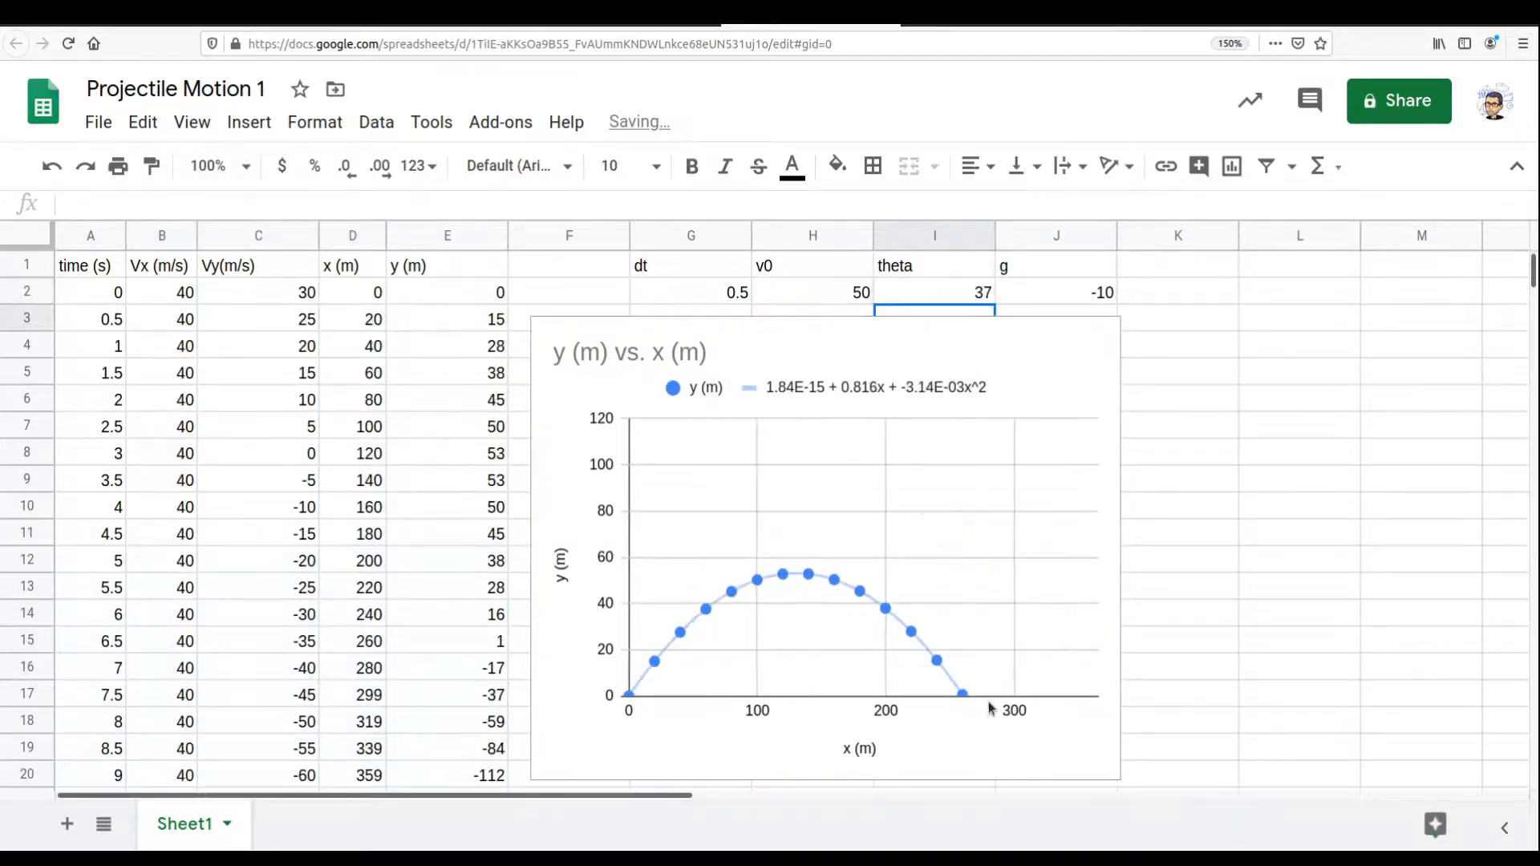
left_click(965, 700)
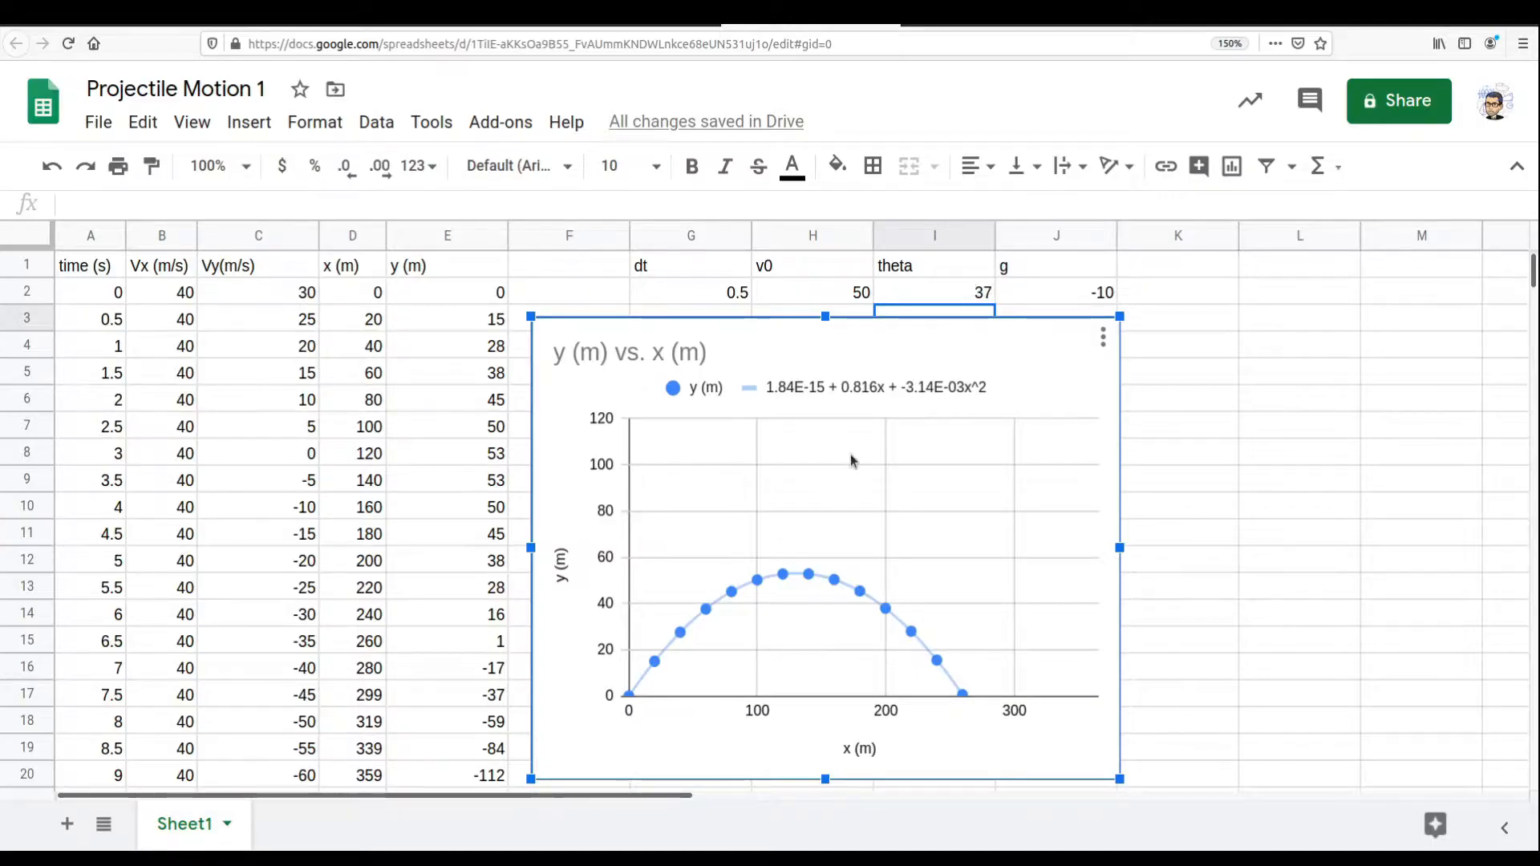
Step: Set the time step dt in cell G2 to 0.25
left_click(722, 292)
type("0.25")
key("Return")
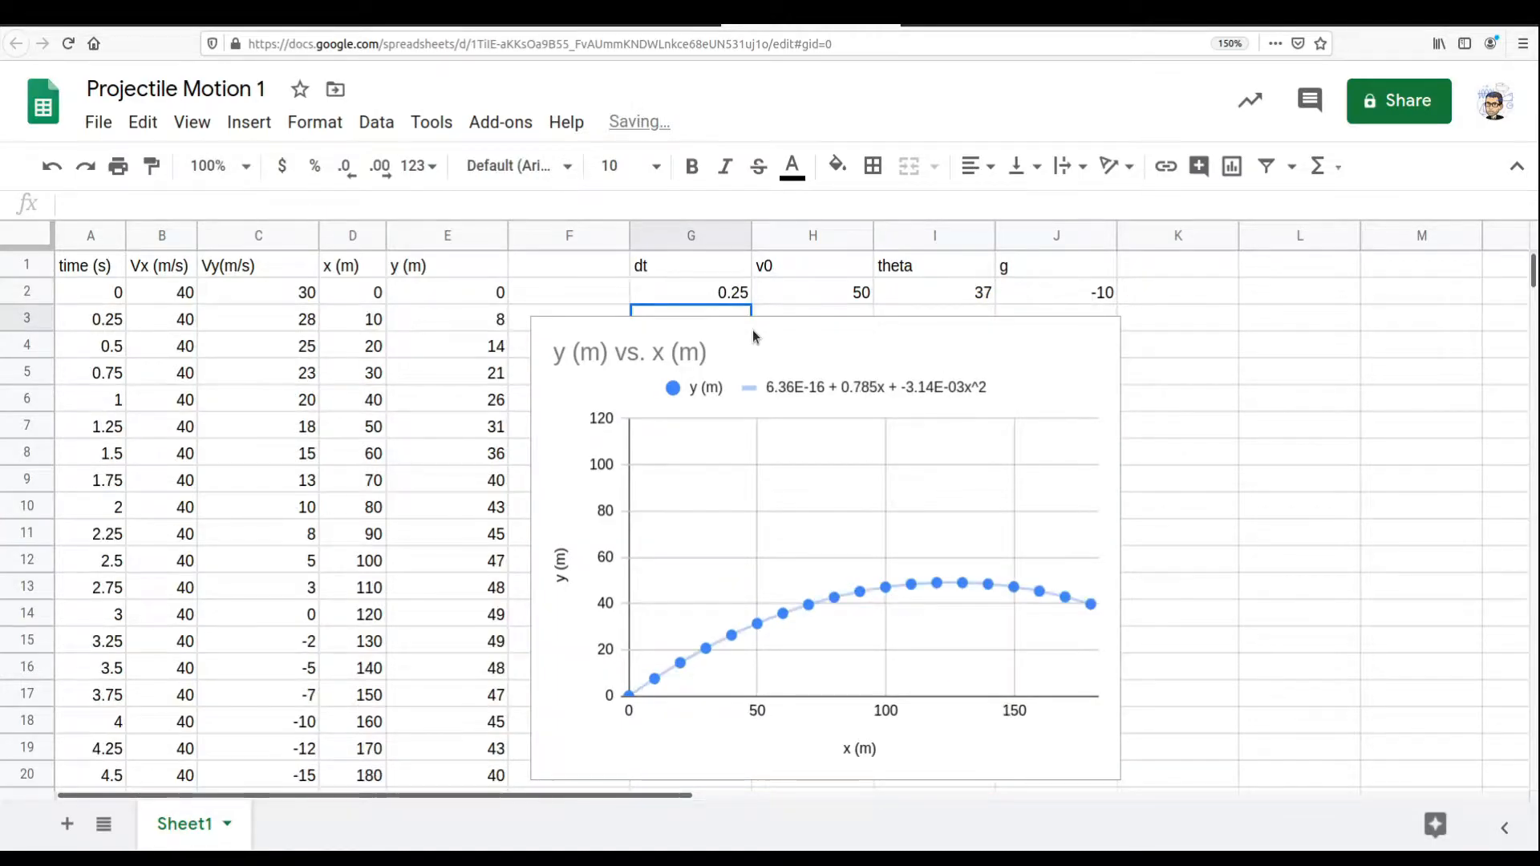
Step: Fill the formulas in A20:E20 further down to extend the table beyond row 20
scroll(393, 607, "down", 4)
left_click(97, 454)
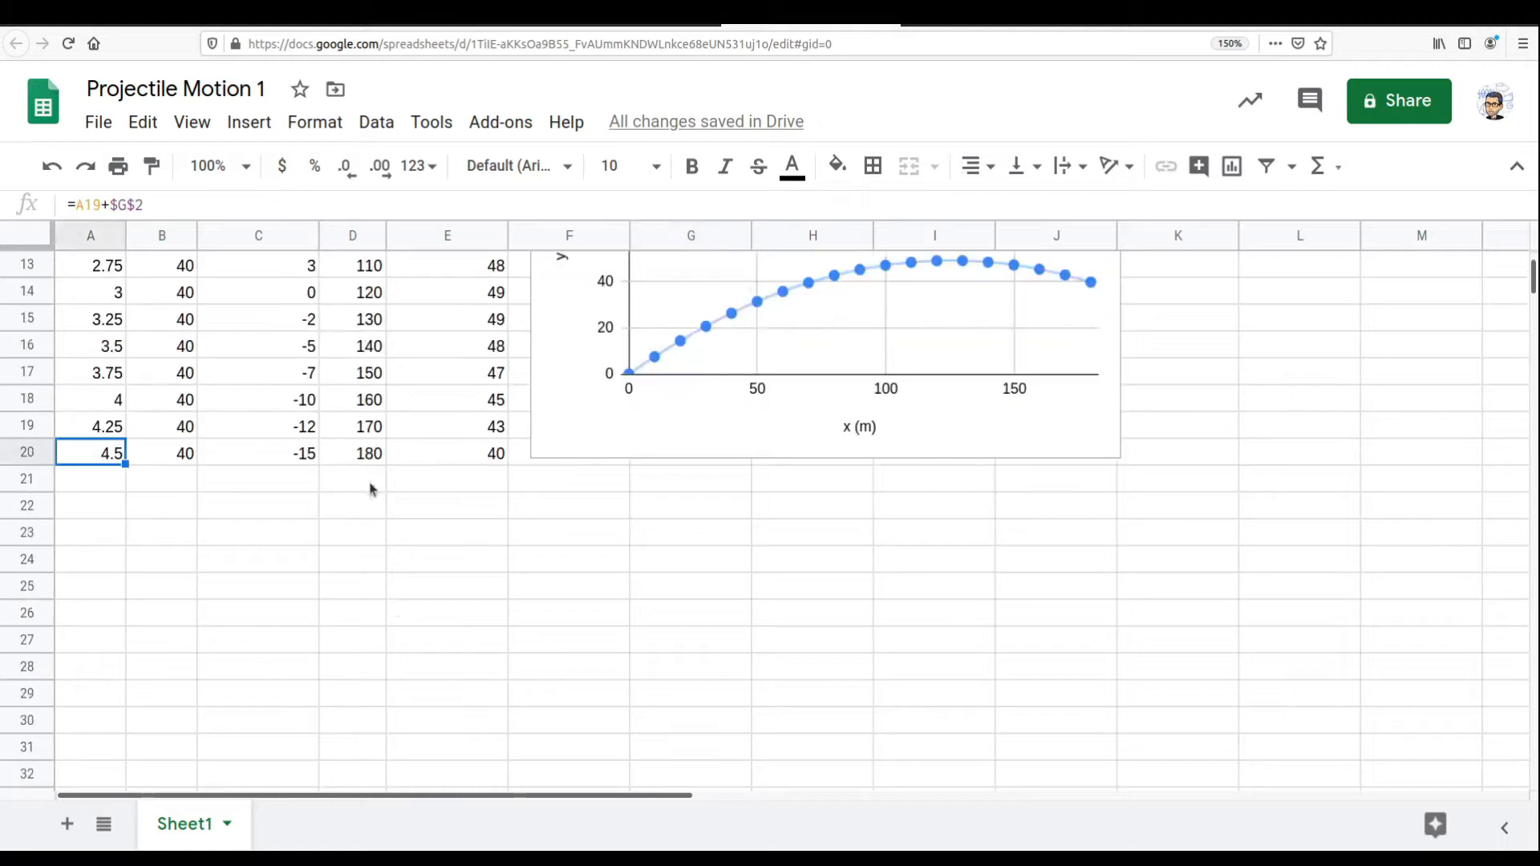
left_click(459, 457, "shift")
left_click_drag(507, 464, 478, 719)
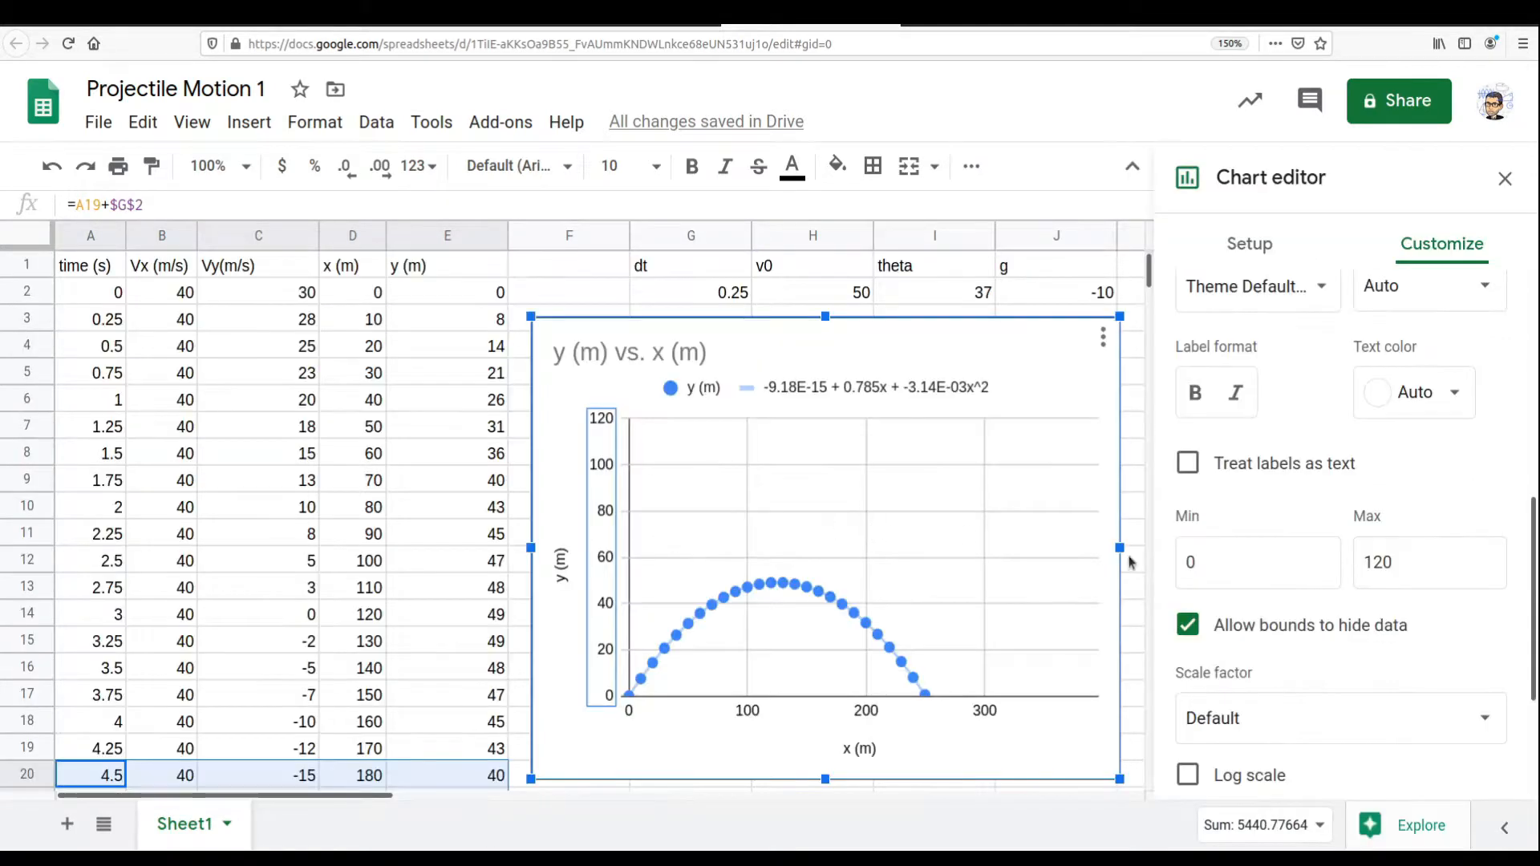
Step: Set the vertical axis maximum of the y vs. x chart to 60 and reduce the chart's height to end near row 12
left_click(1424, 562)
key("BackSpace")
key("BackSpace")
key("BackSpace")
type("60")
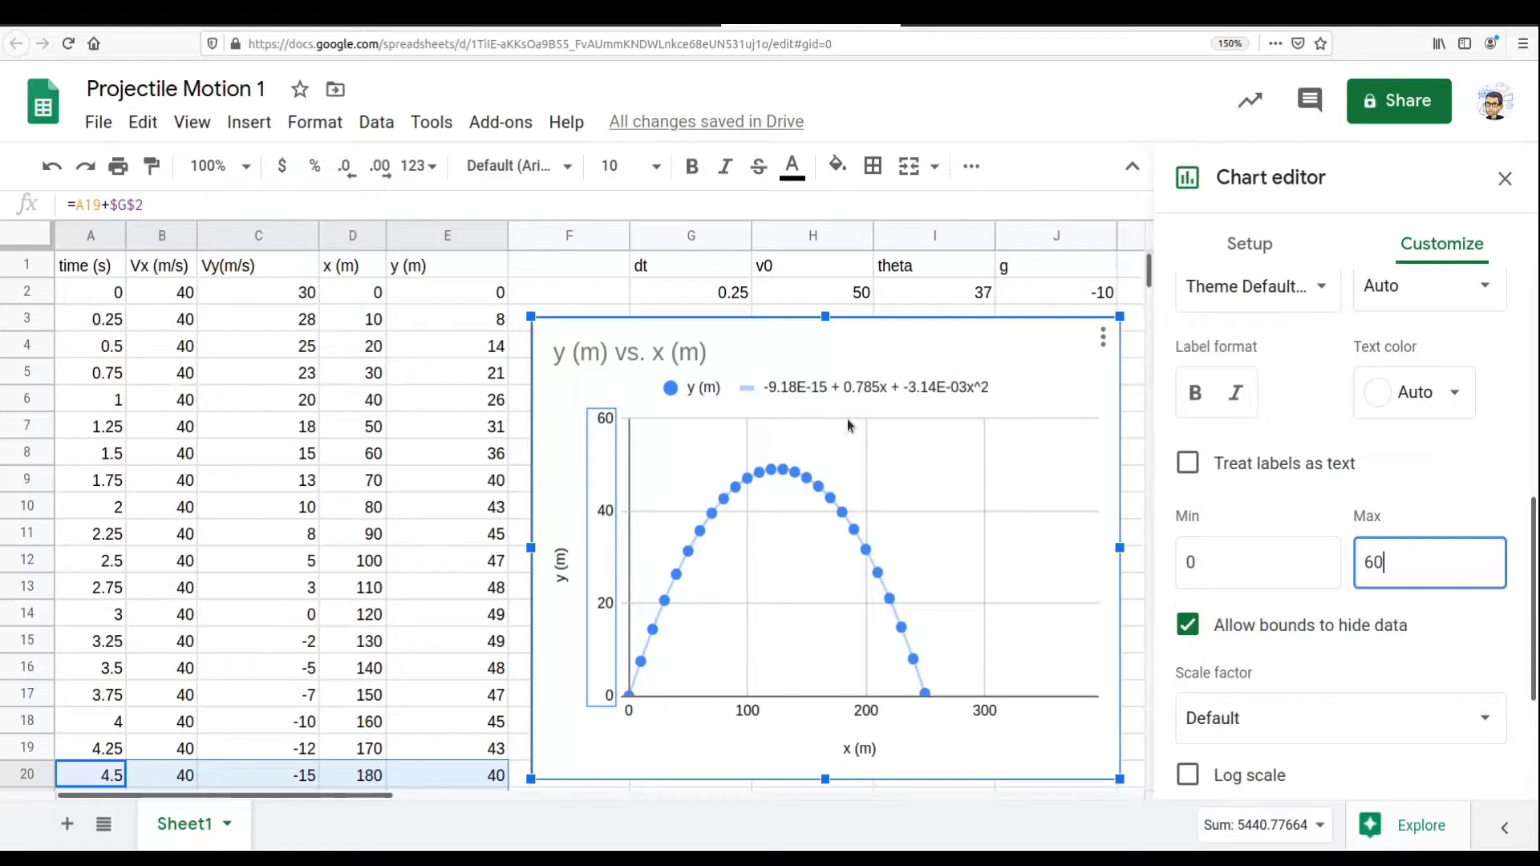
left_click_drag(824, 768, 839, 570)
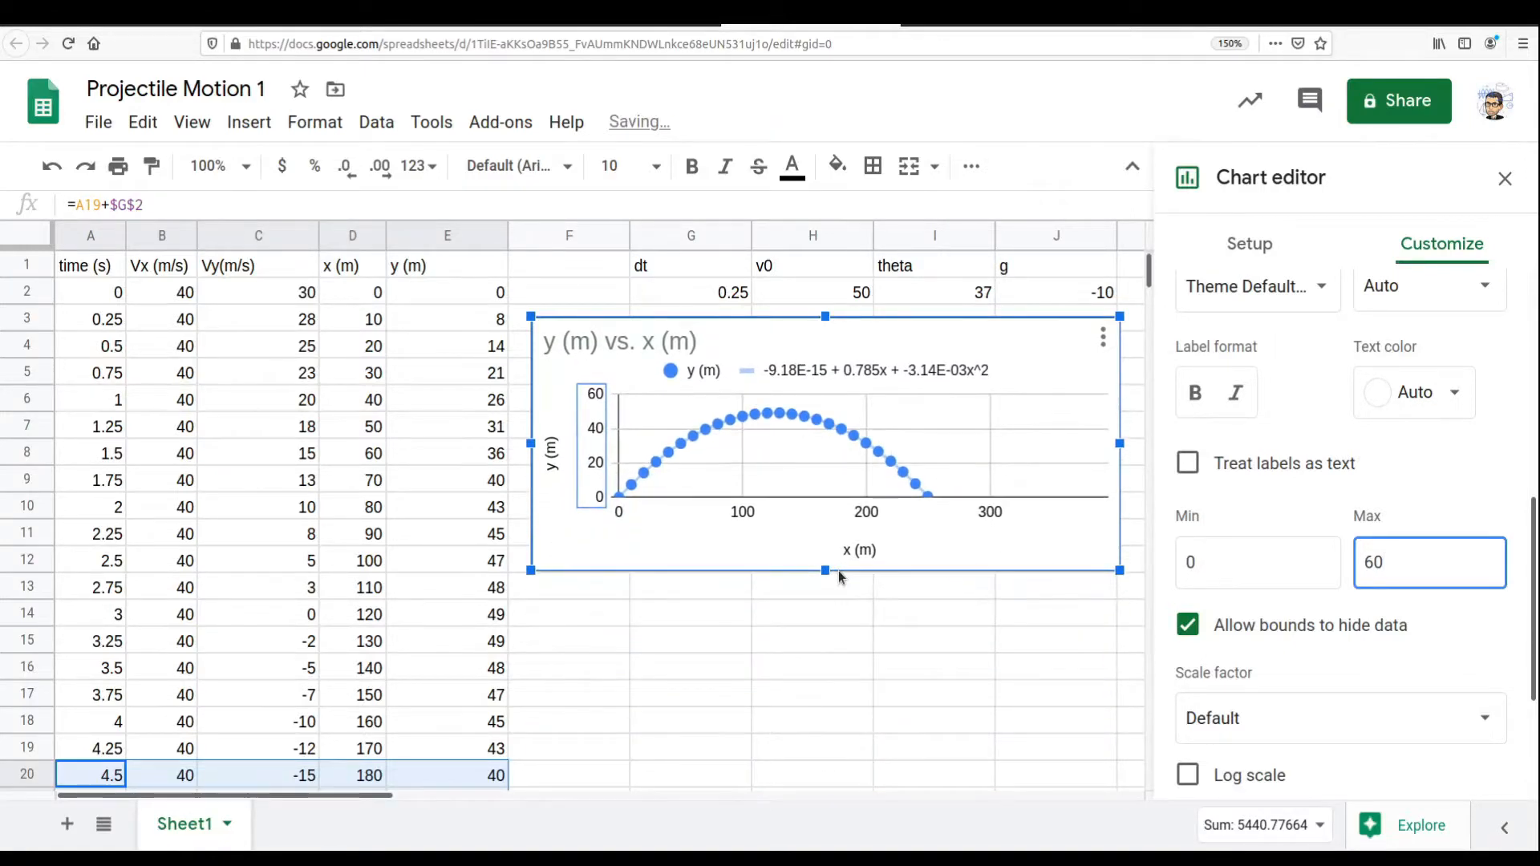
Step: Insert a scatter chart of y (m) vs. time (s) from columns A and E
left_click(411, 239)
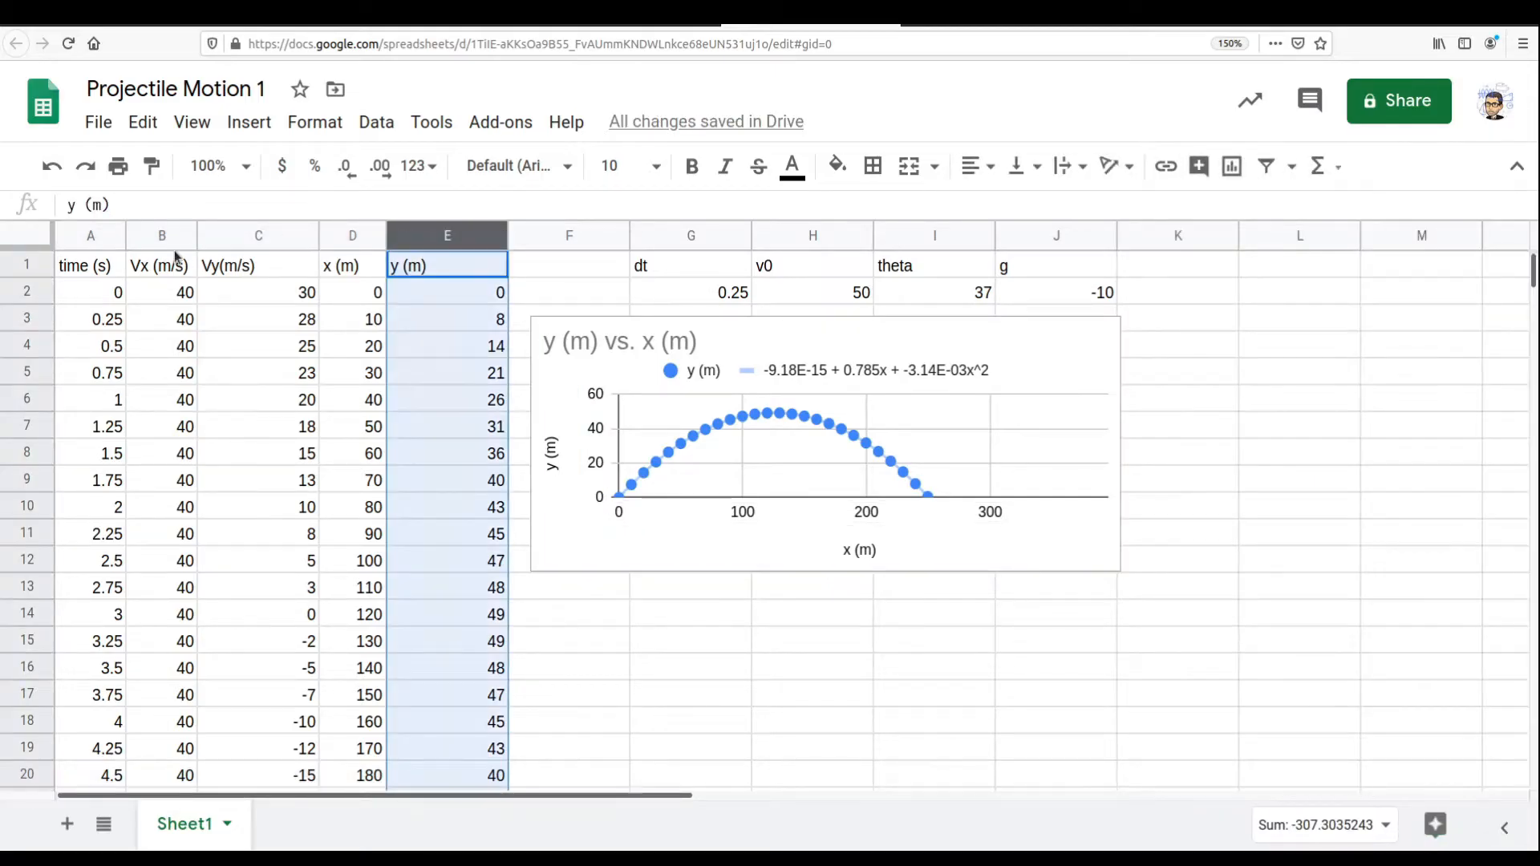
left_click(91, 237, "ctrl")
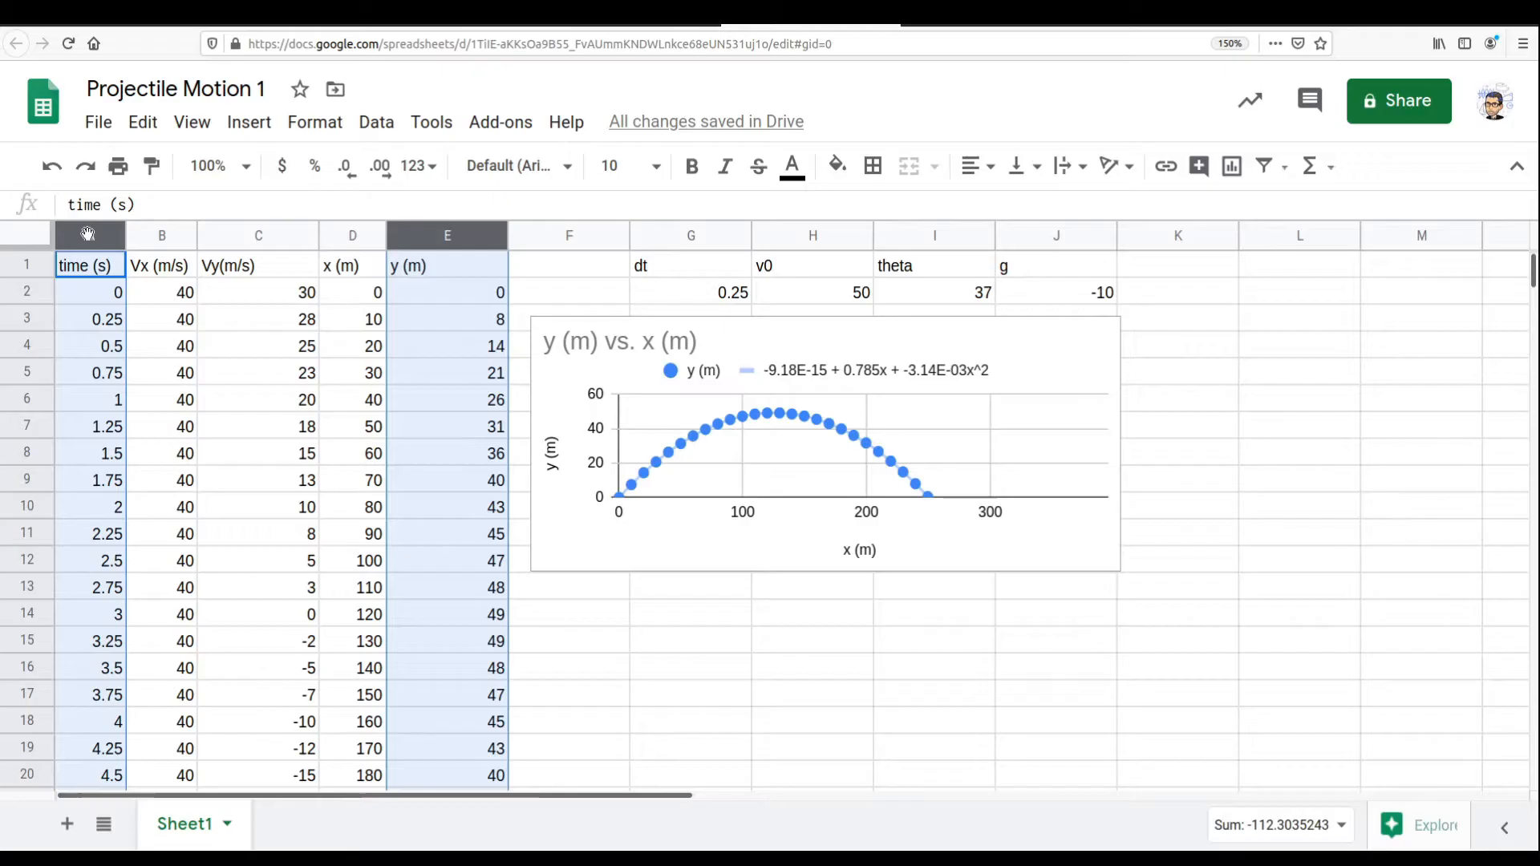
left_click(1232, 166)
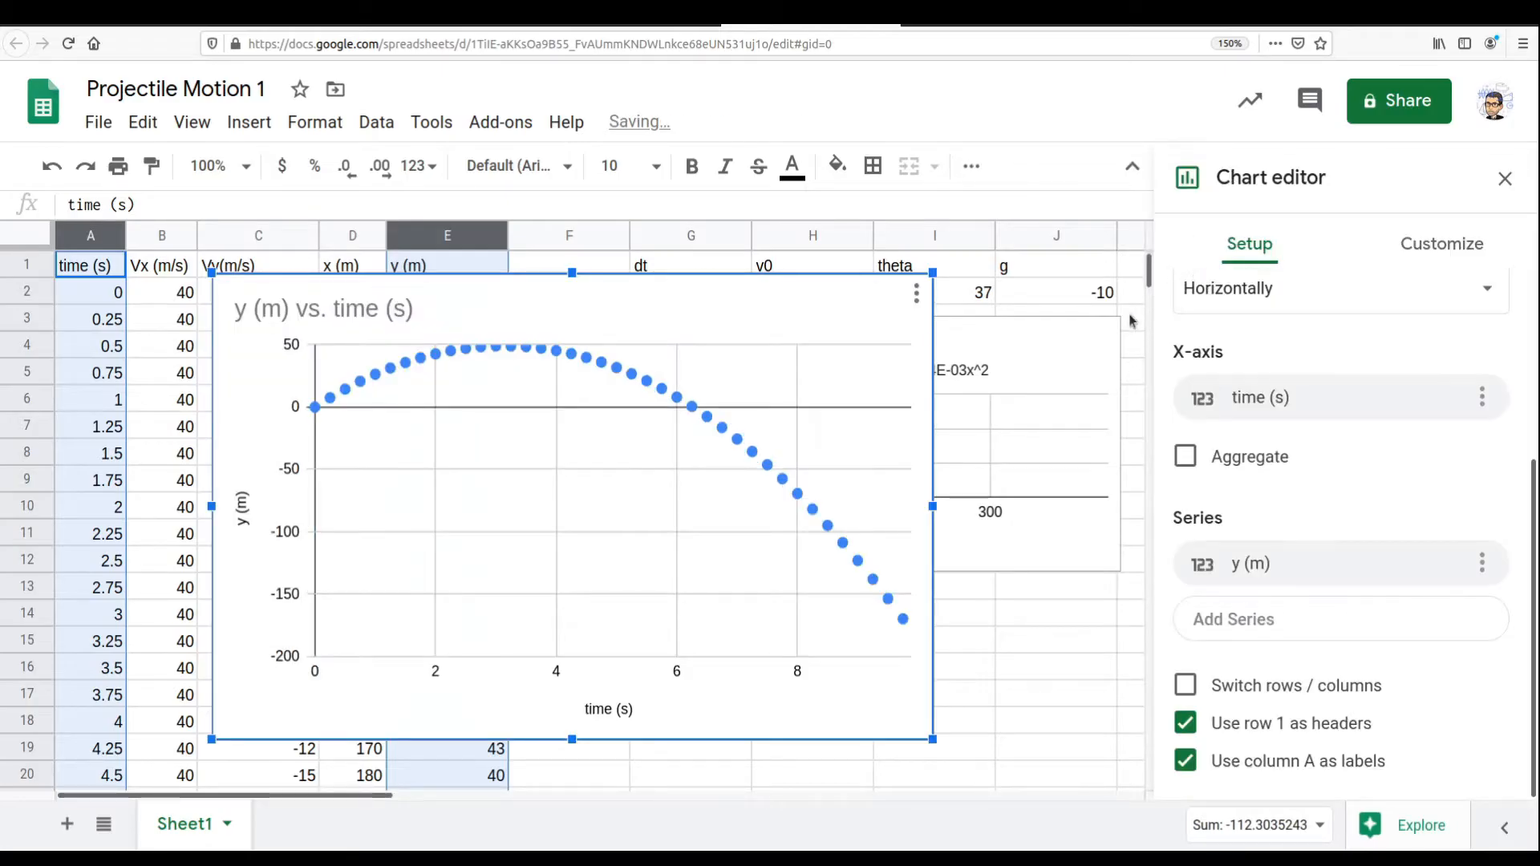
Step: Set the vertical axis minimum of the y vs. time chart to 0
left_click(1414, 246)
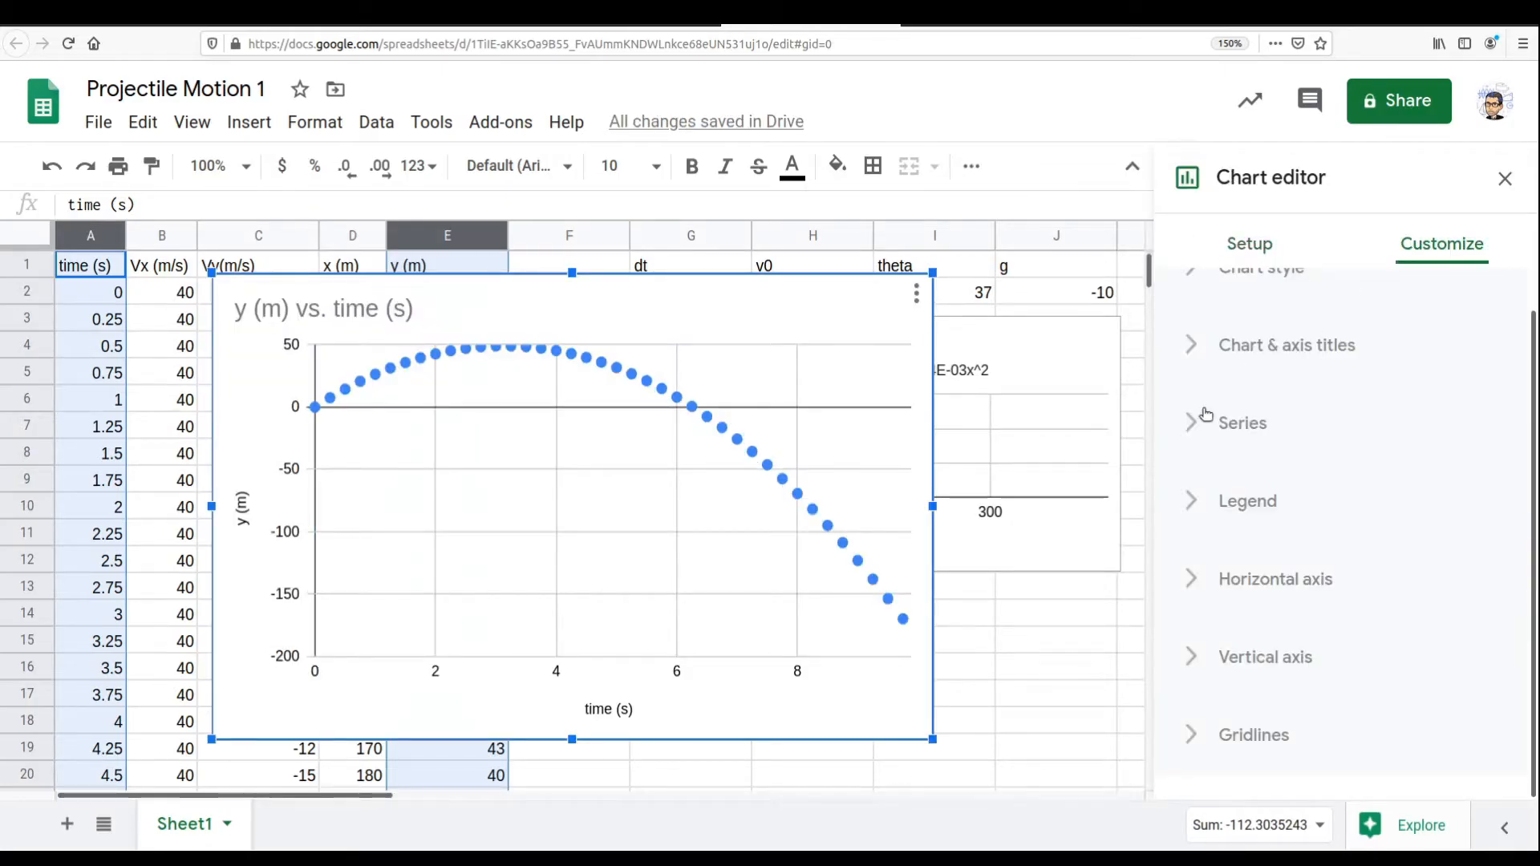
left_click(1192, 660)
scroll(1193, 662, "down", 5)
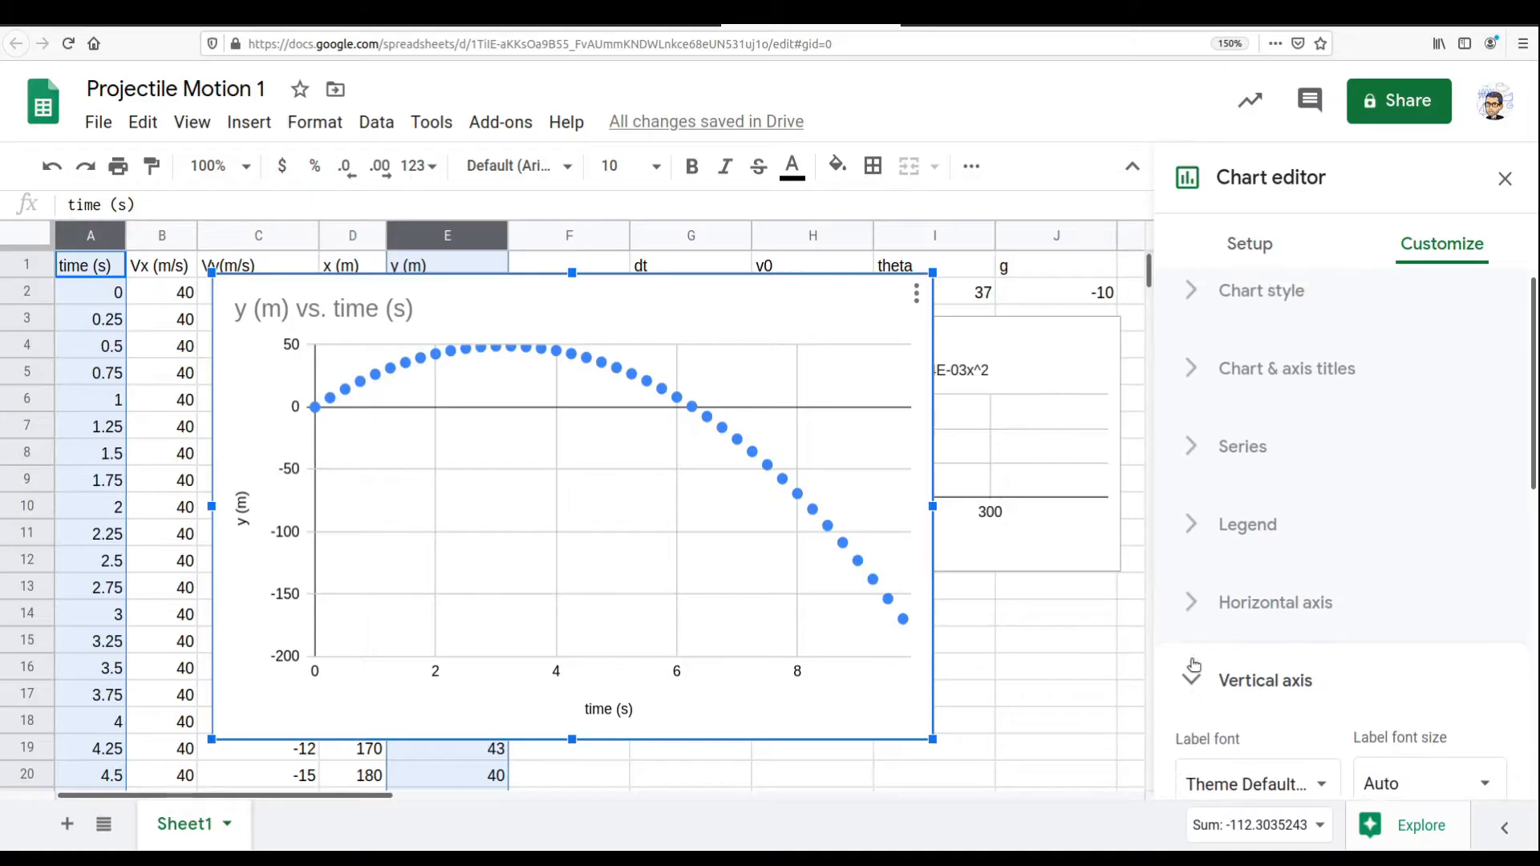
left_click(1223, 636)
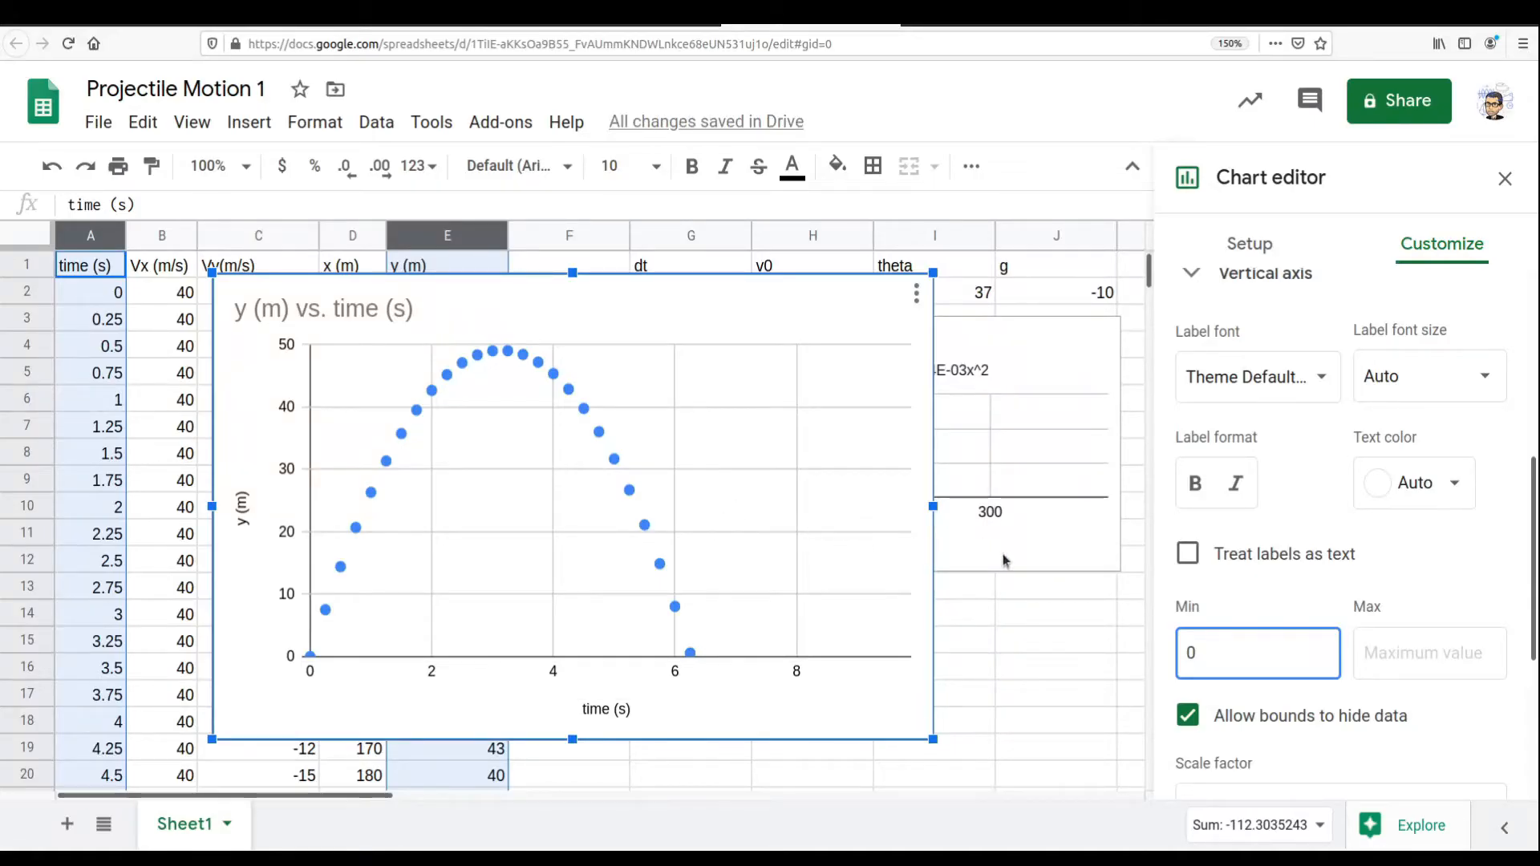
Step: Add a polynomial trendline of degree 2 to the y vs. time series
scroll(1259, 570, "up", 5)
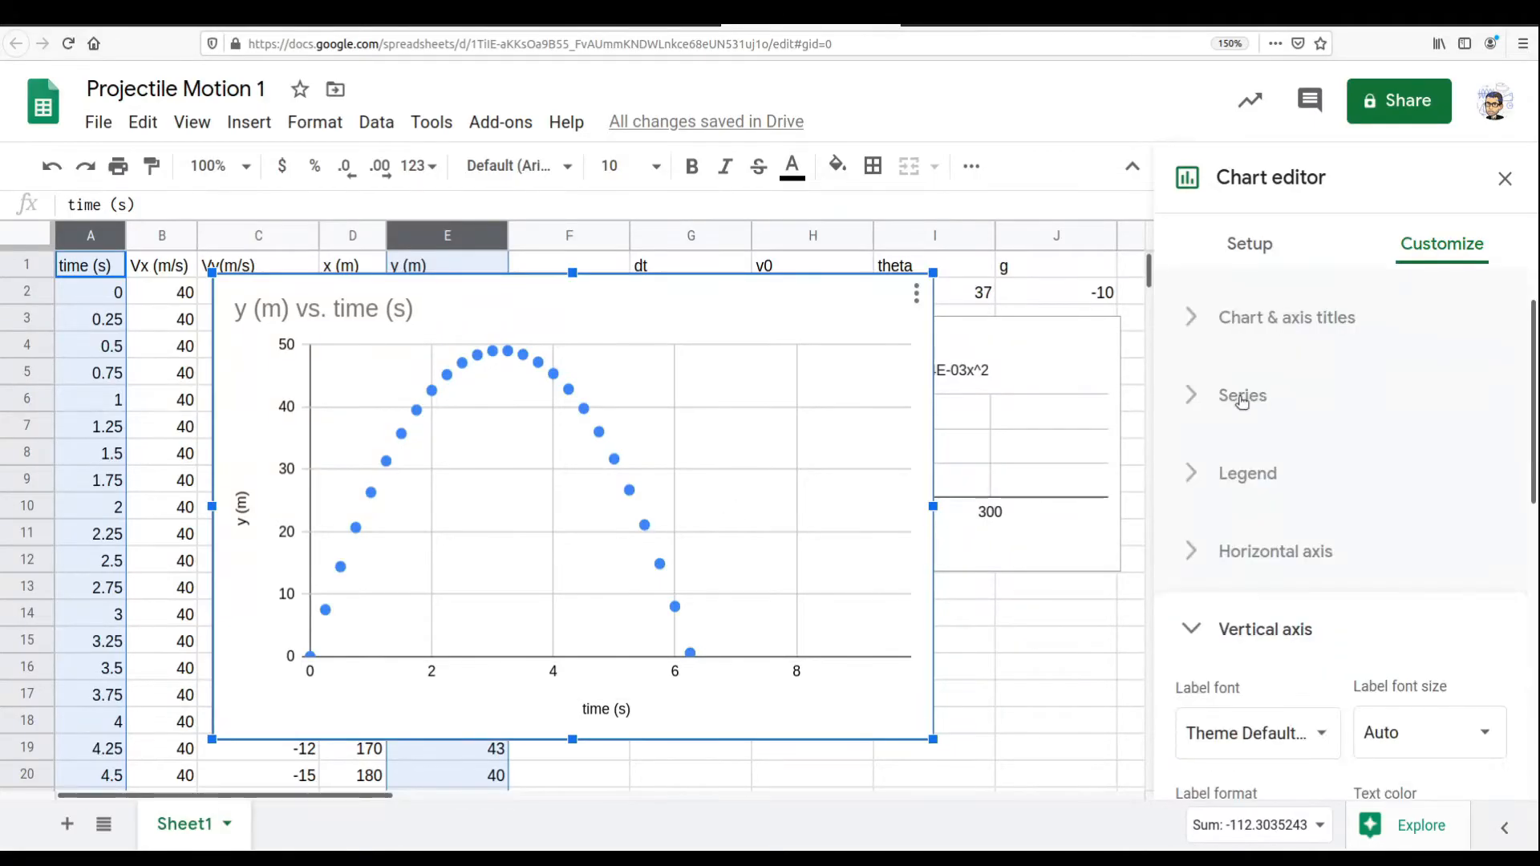
left_click(1242, 395)
scroll(1300, 522, "down", 5)
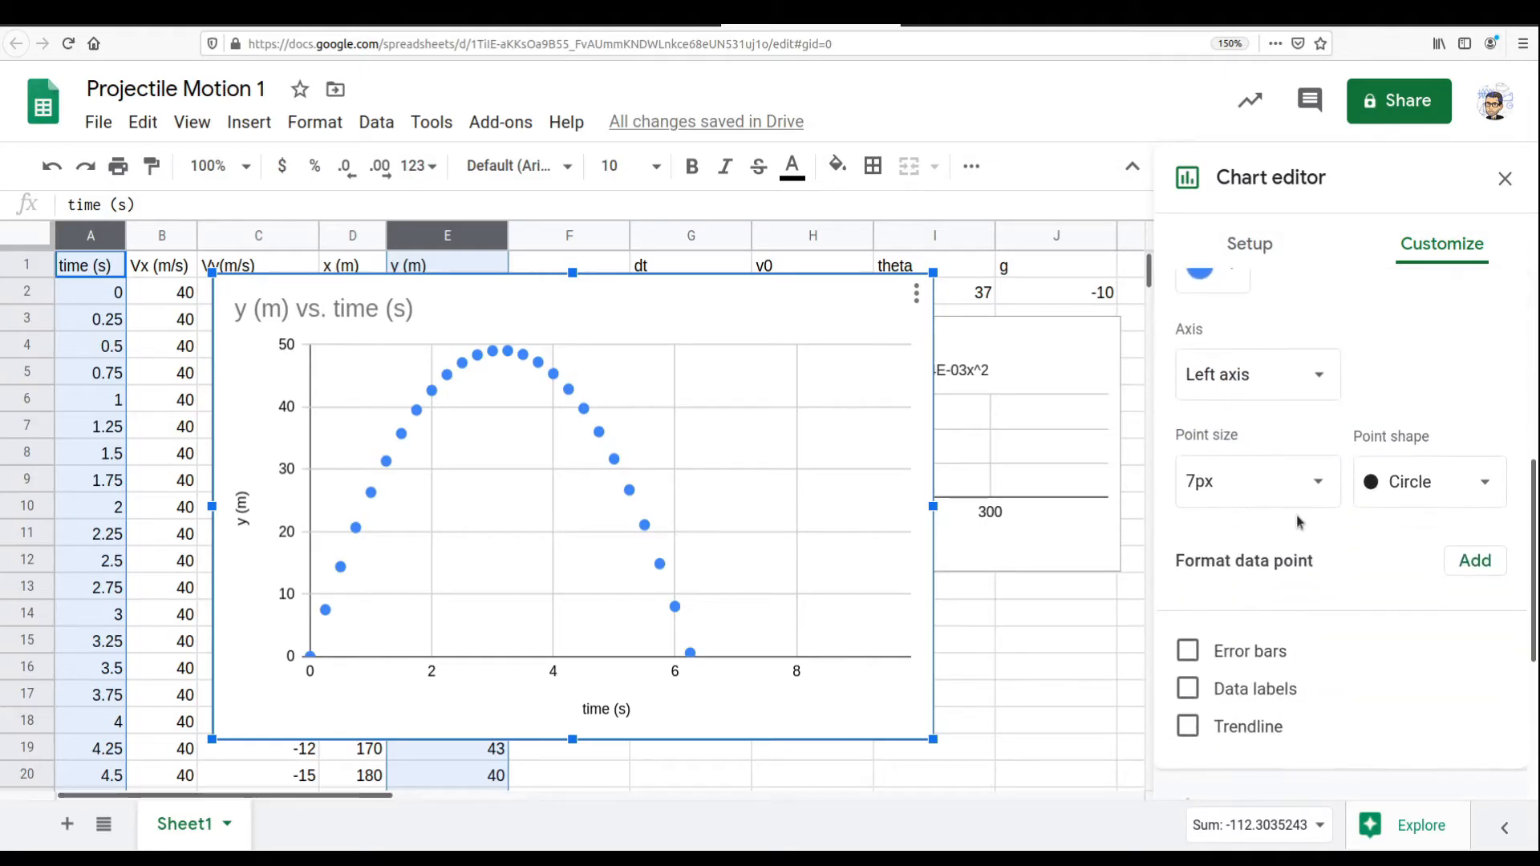
left_click(1187, 726)
scroll(1393, 622, "down", 3)
left_click(1310, 512)
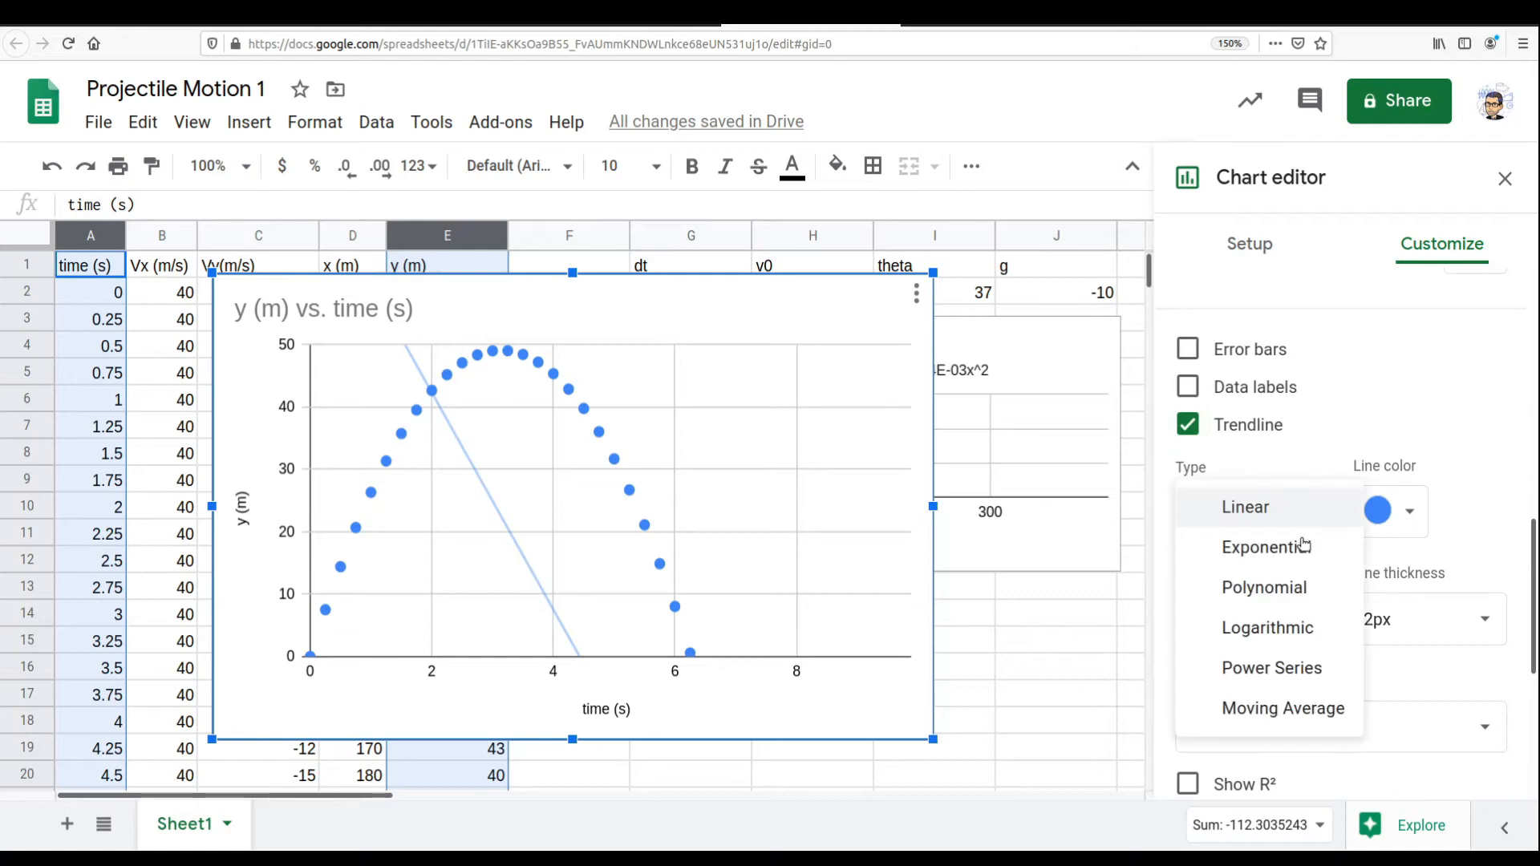
left_click(1291, 584)
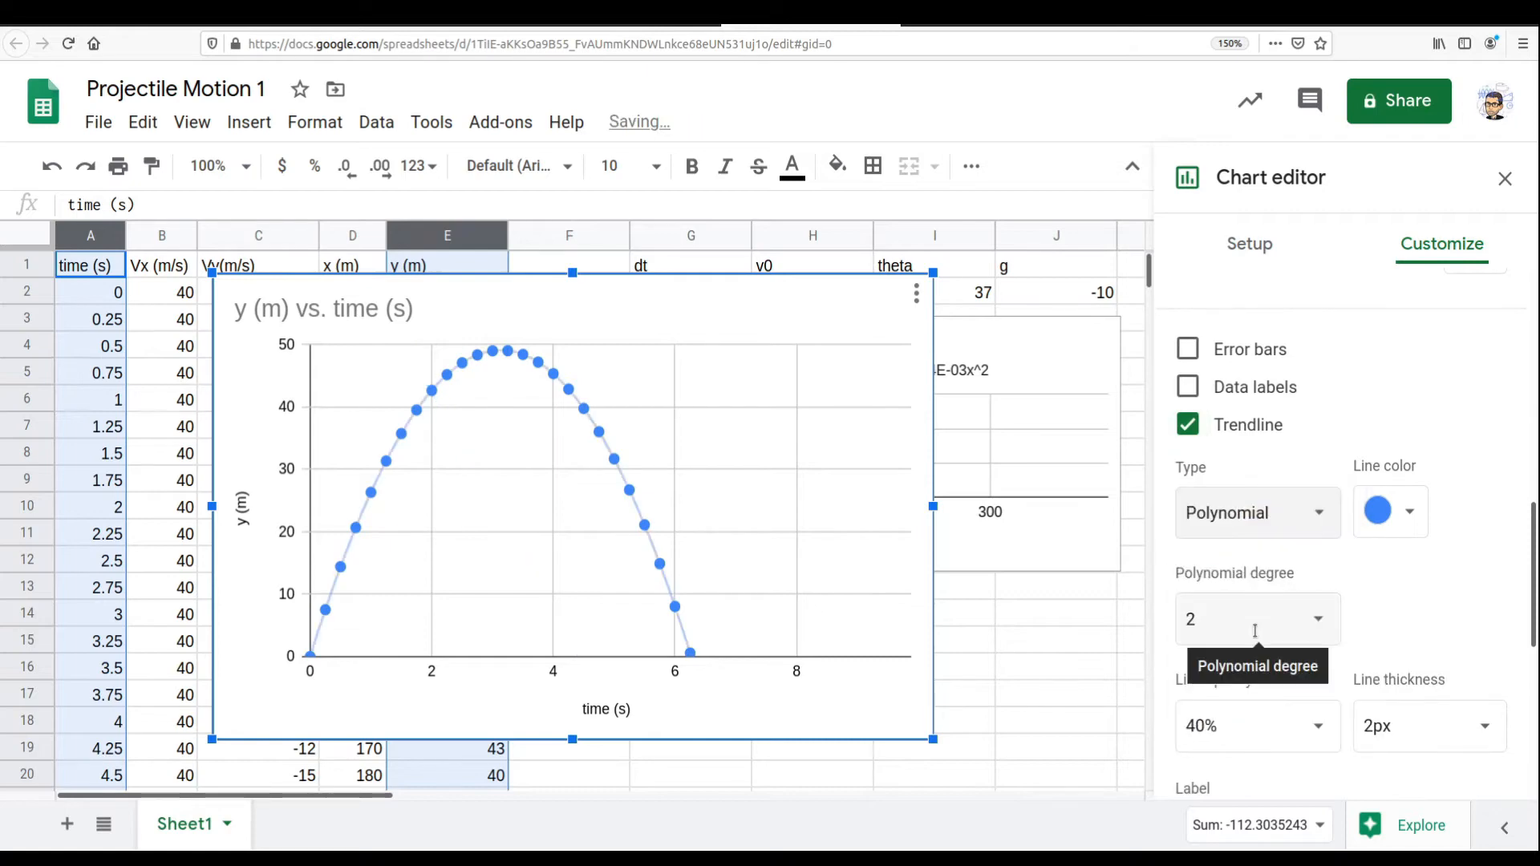
Step: Label the y vs. time trendline with its equation and fit that chart below the y vs. x chart
scroll(1256, 631, "down", 3)
left_click(1335, 610)
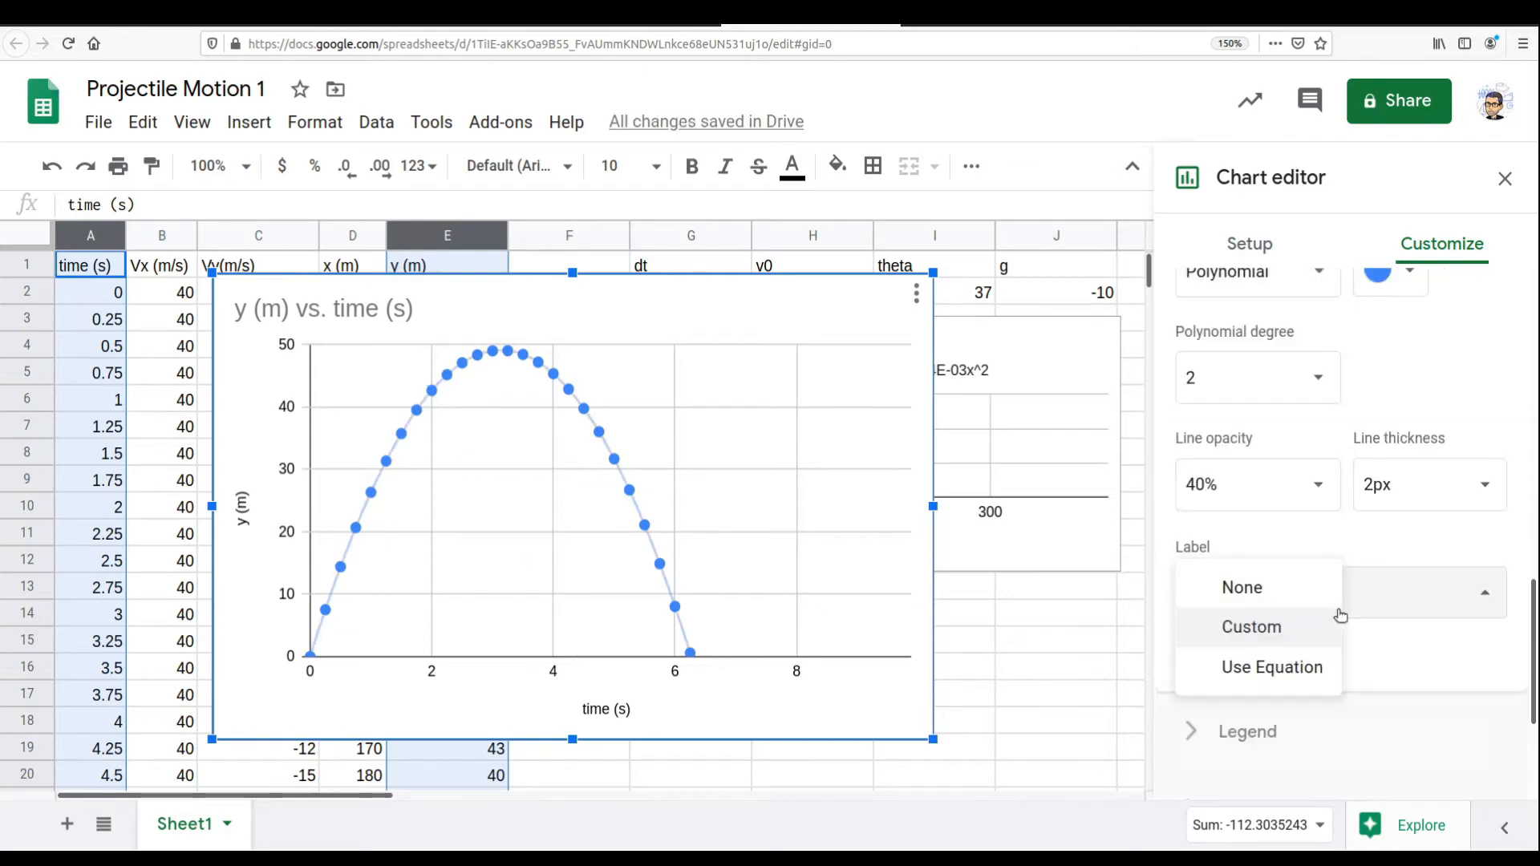
left_click(1301, 666)
left_click_drag(1017, 687, 1126, 695)
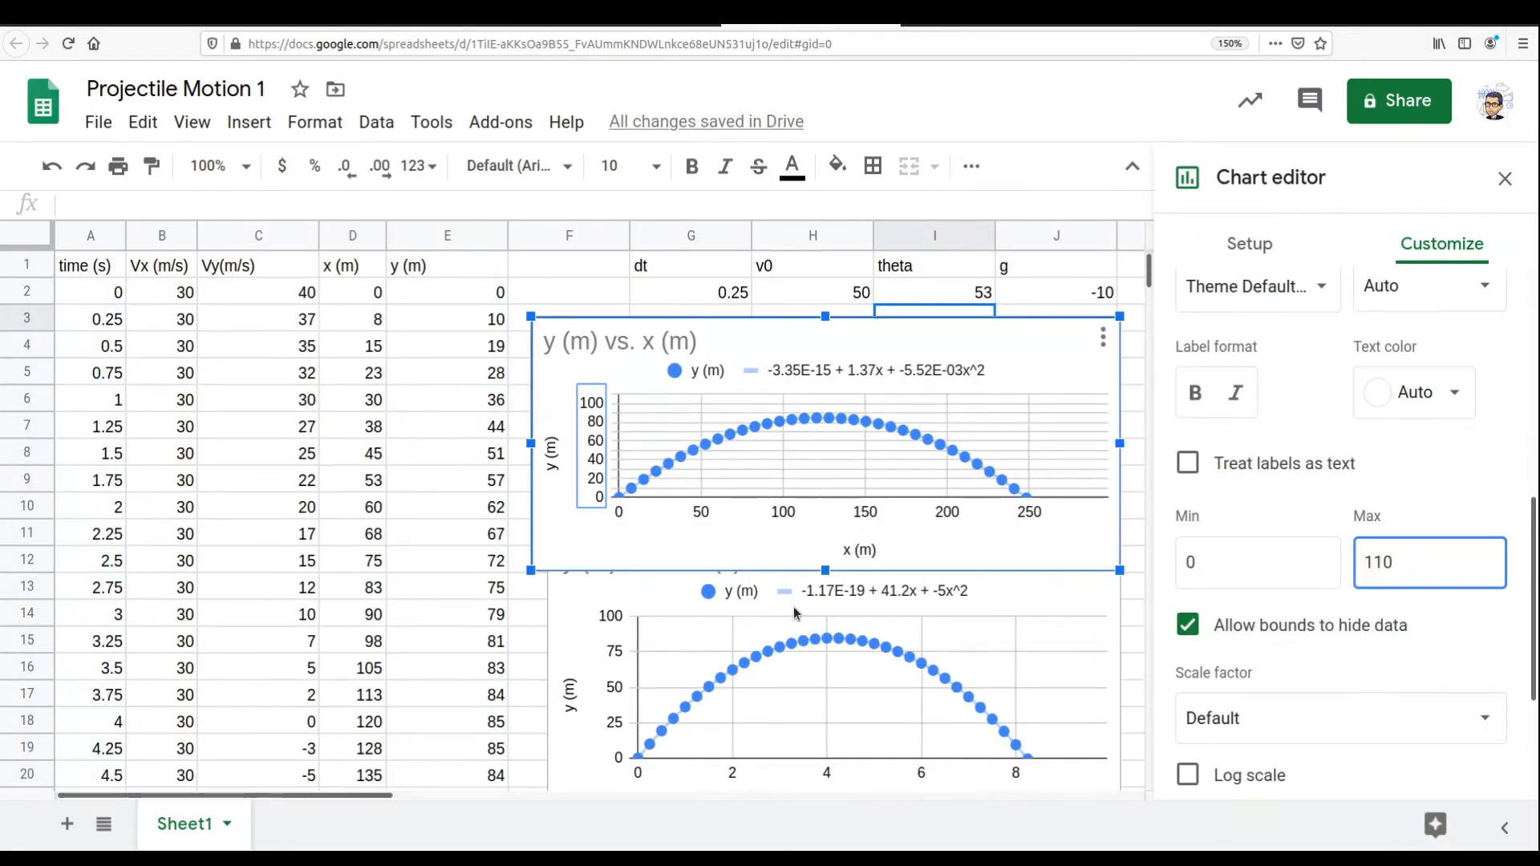